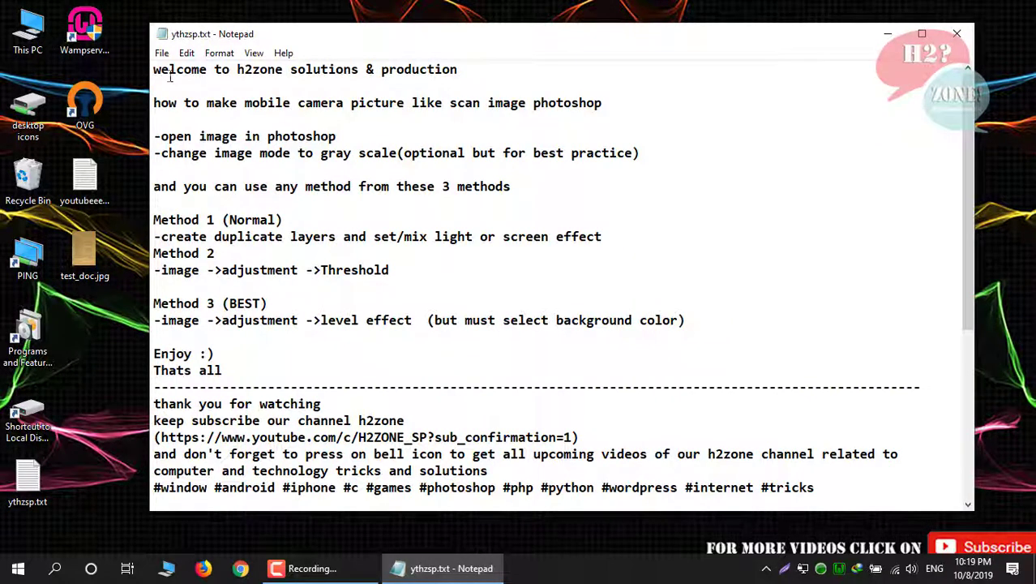
# - Highlight the first three lines of the ythzsp.txt notes, then minimise Notepad to show the desktop
pyautogui.moveTo(153, 70); pyautogui.dragTo(460, 65)
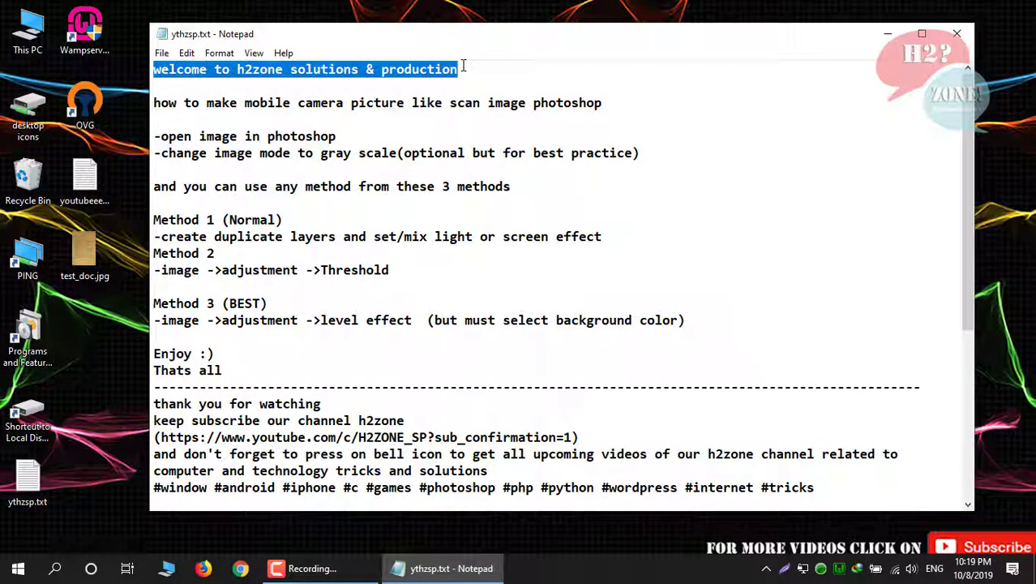
pyautogui.moveTo(153, 103); pyautogui.dragTo(612, 98)
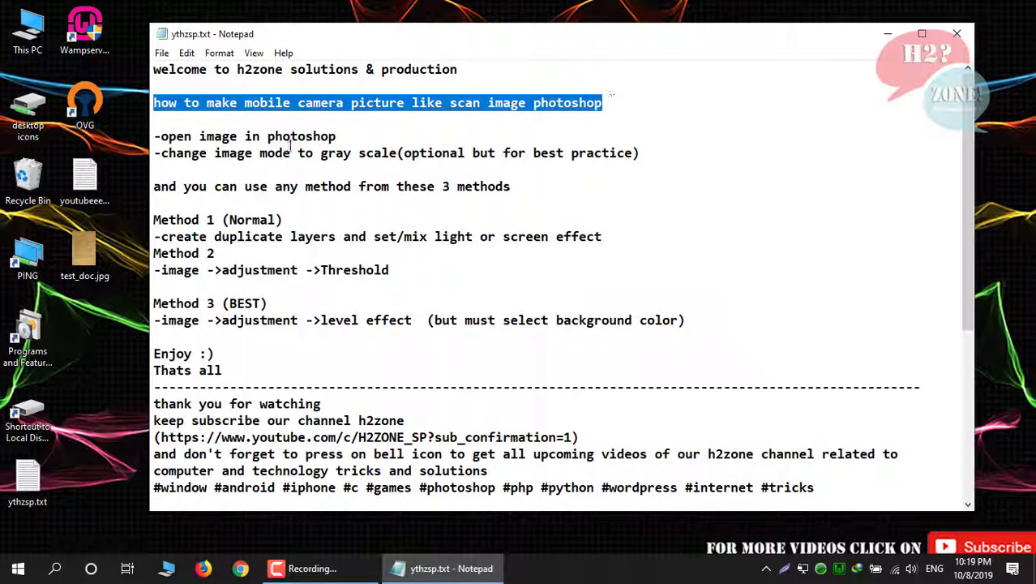
pyautogui.moveTo(155, 135); pyautogui.dragTo(332, 139)
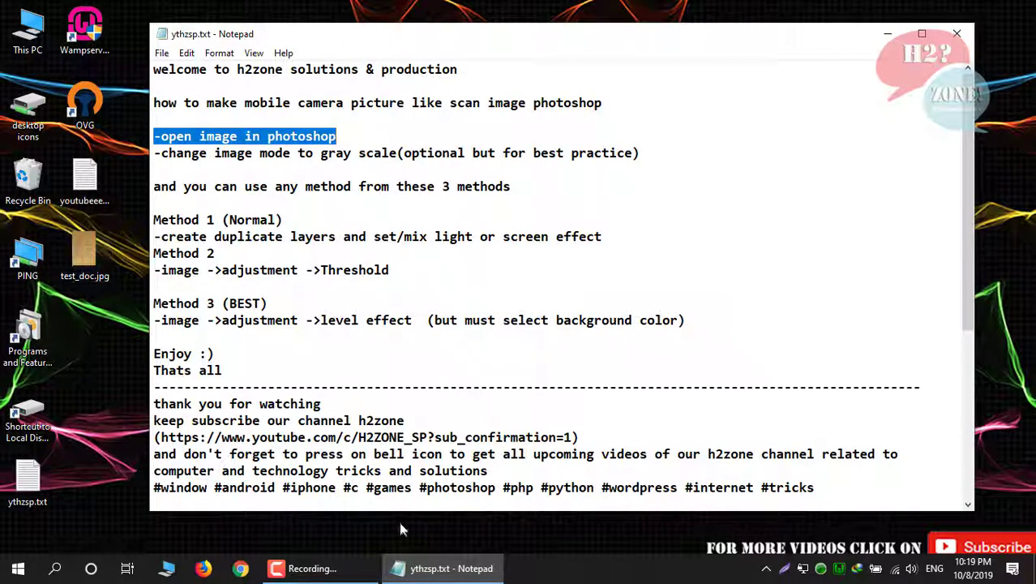
pyautogui.click(422, 570)
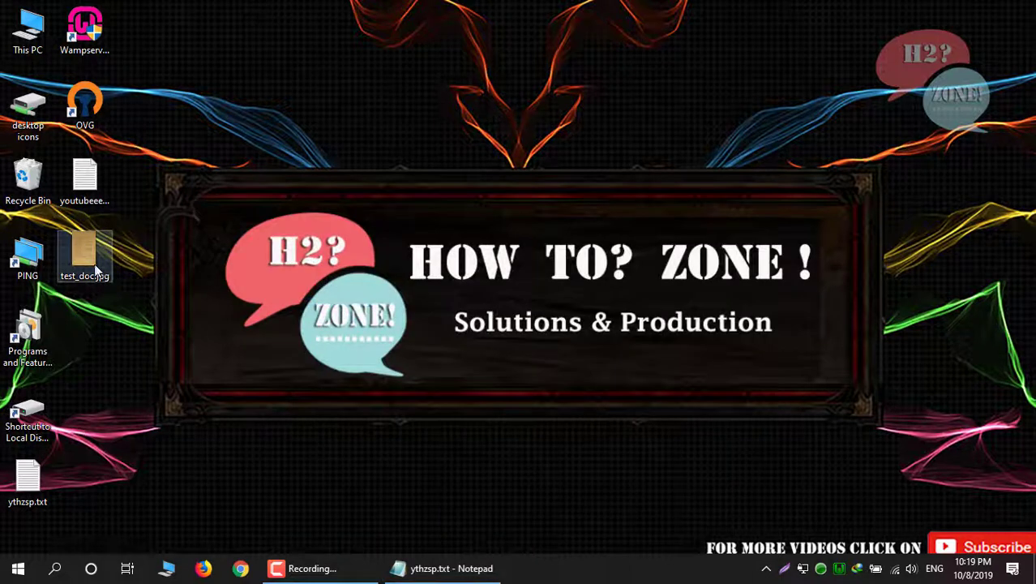
# - Open test_doc.jpg in Adobe Photoshop CC with Open with, then return to the notes
pyautogui.rightClick(97, 269)
pyautogui.moveTo(377, 288)
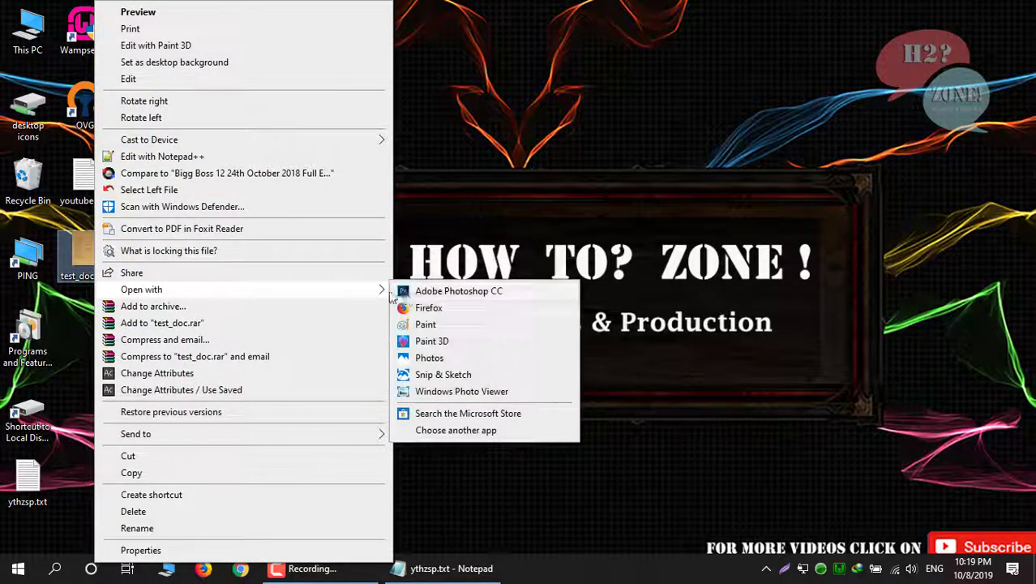
pyautogui.click(417, 293)
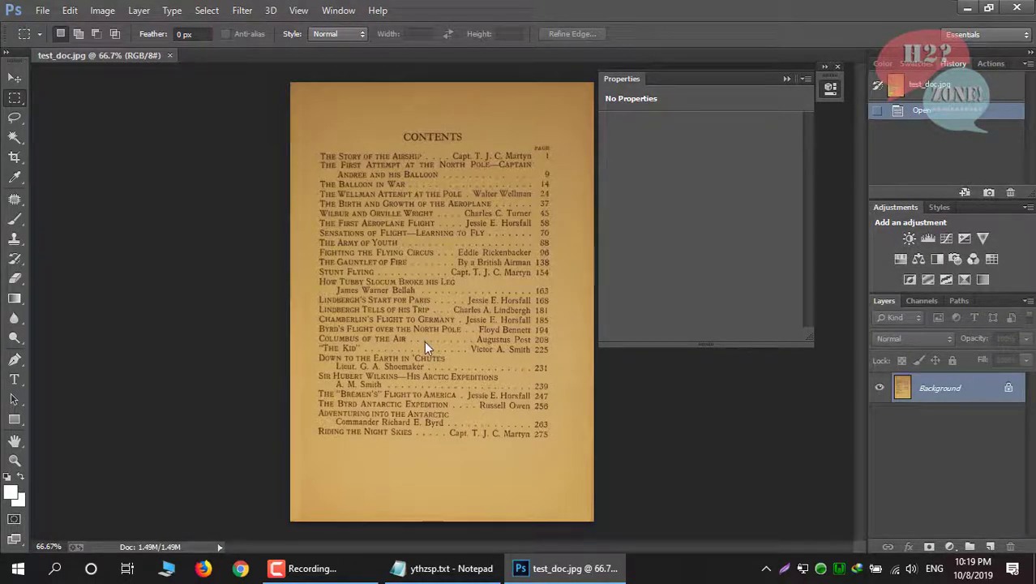
pyautogui.click(446, 568)
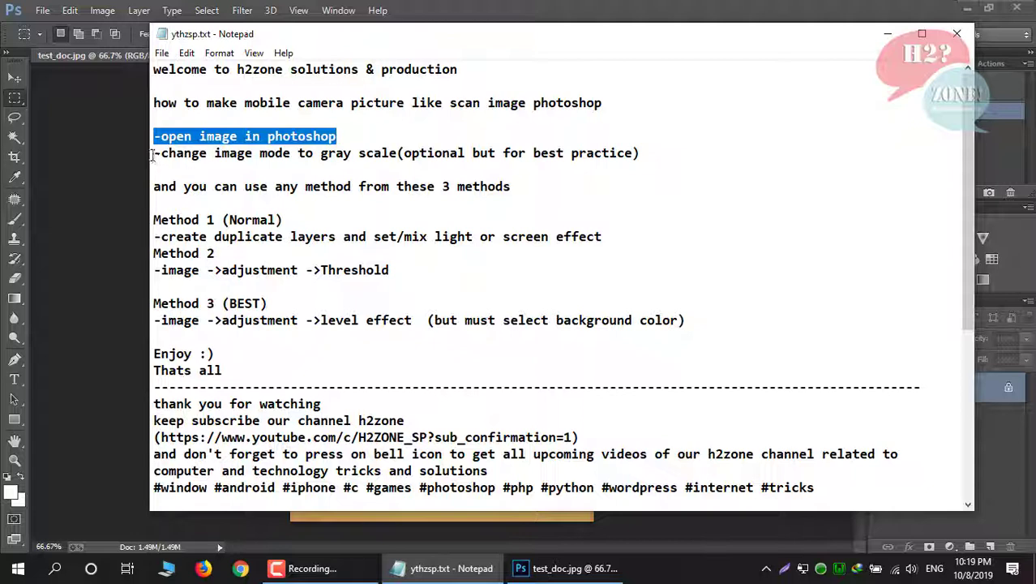
# - Read the grayscale step in the notes, then convert the photo to Grayscale, discarding colour
pyautogui.moveTo(152, 155); pyautogui.dragTo(492, 153)
pyautogui.click(541, 142)
pyautogui.keyDown('shift'); pyautogui.click(640, 153); pyautogui.keyUp('shift')
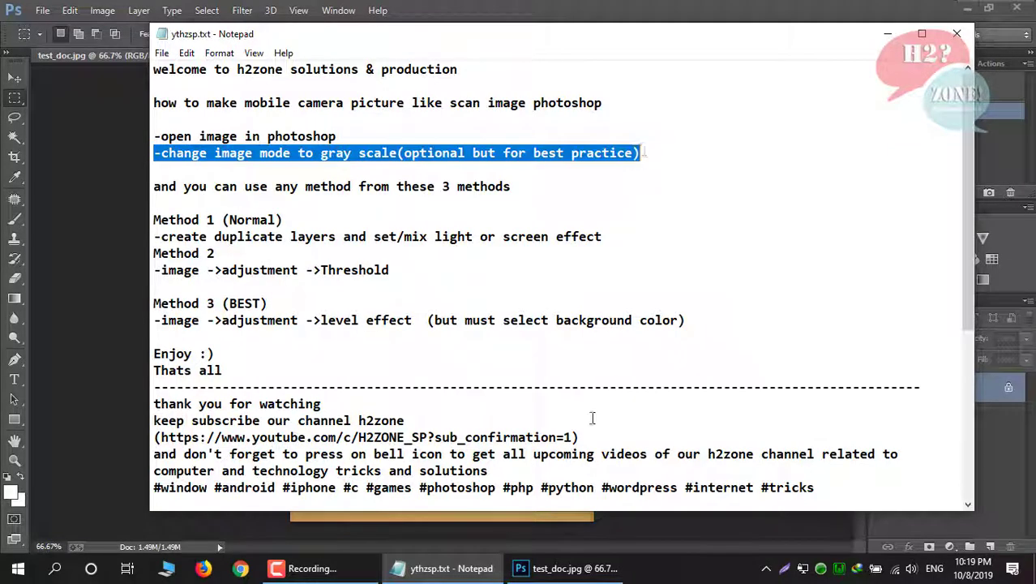
pyautogui.click(568, 568)
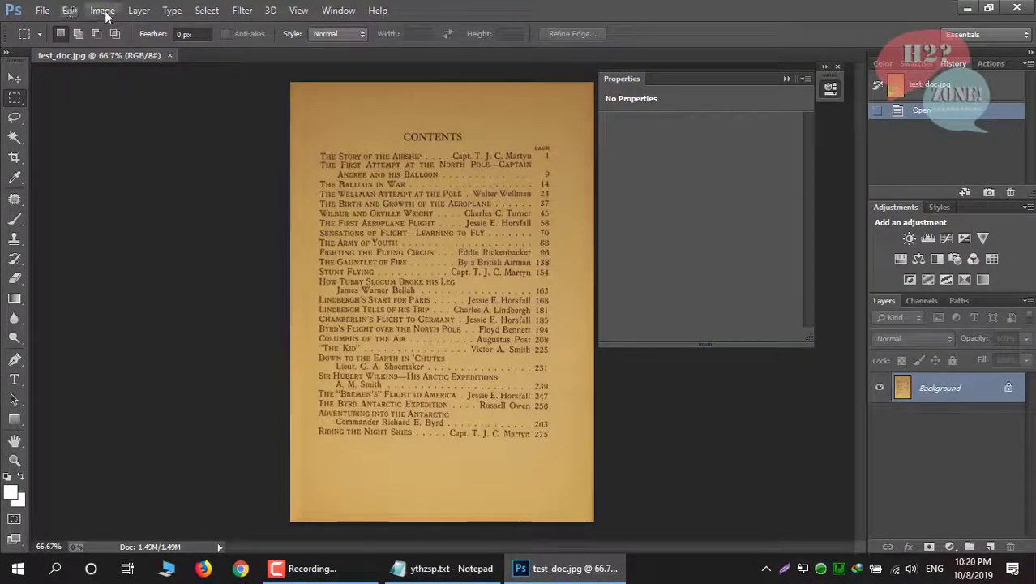
pyautogui.click(103, 10)
pyautogui.moveTo(111, 28)
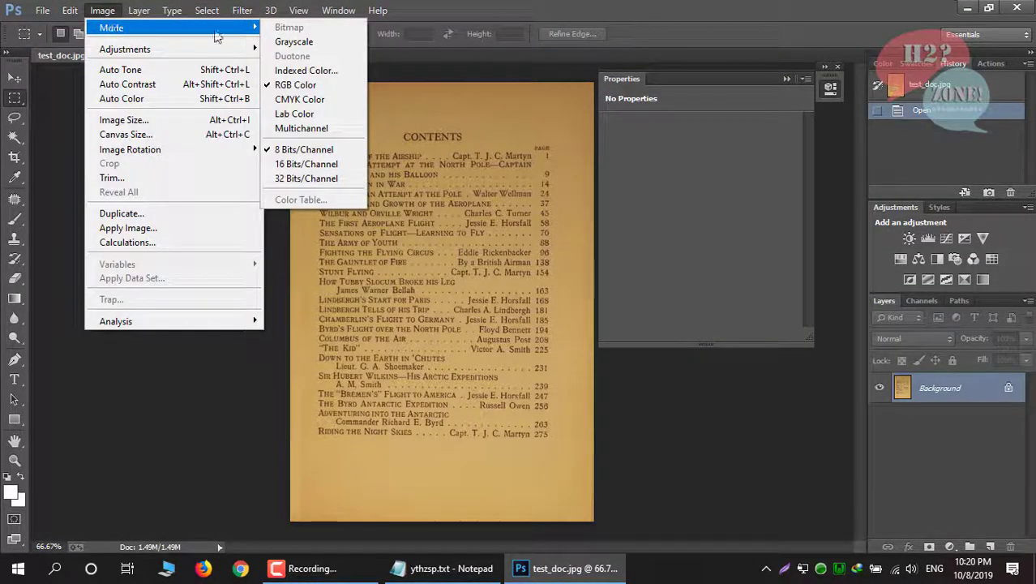
pyautogui.click(292, 42)
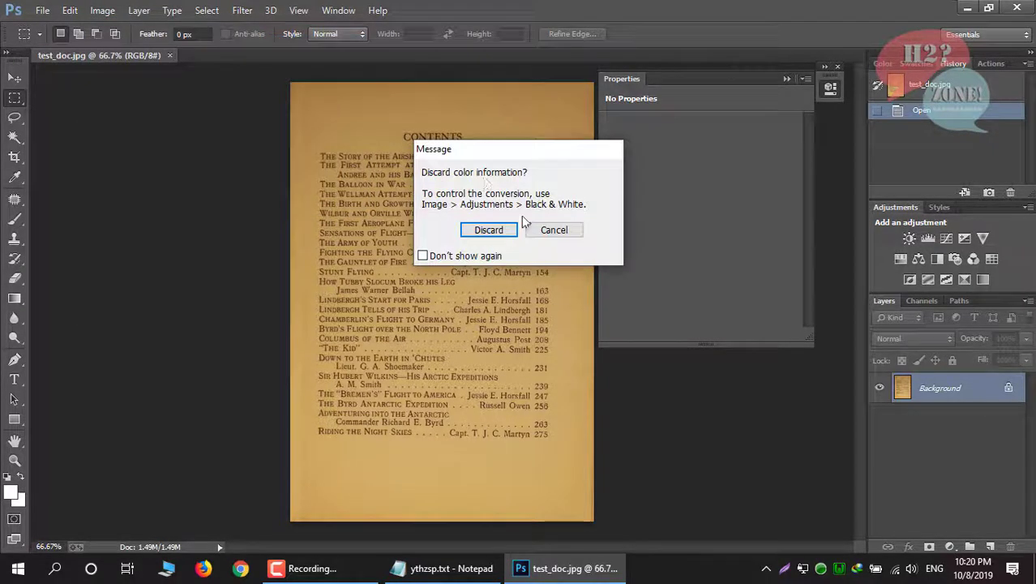
pyautogui.click(490, 229)
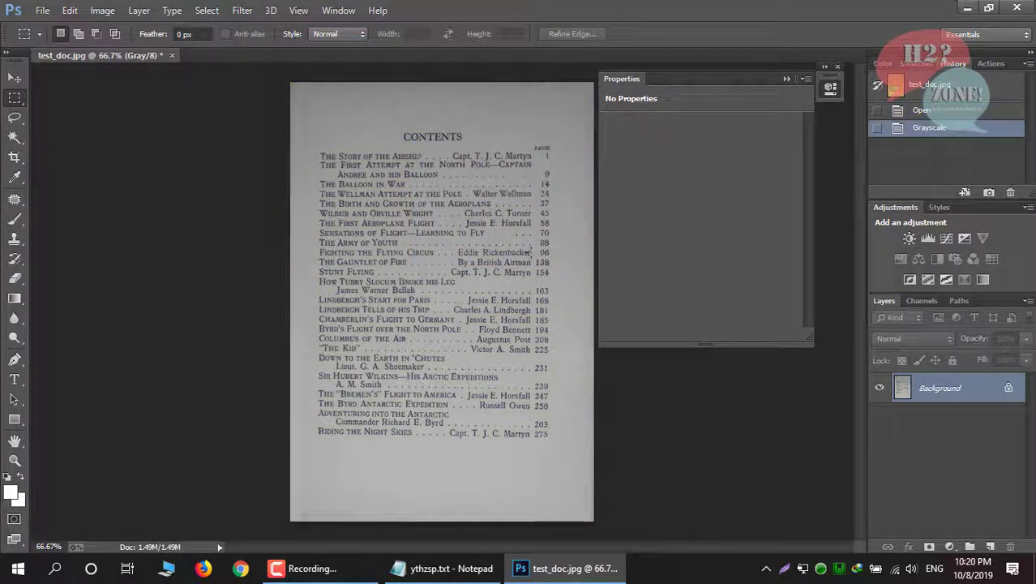
# - Highlight the three-methods line and the Method 1 (Normal) duplicate-layers step in the notes
pyautogui.click(446, 568)
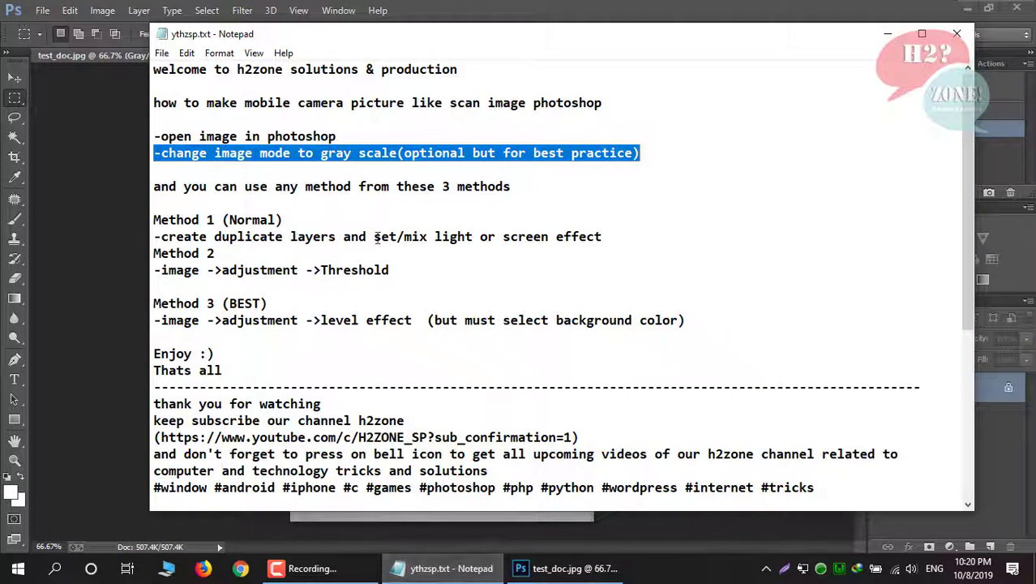
pyautogui.moveTo(155, 188); pyautogui.dragTo(513, 185)
pyautogui.moveTo(155, 220); pyautogui.dragTo(287, 219)
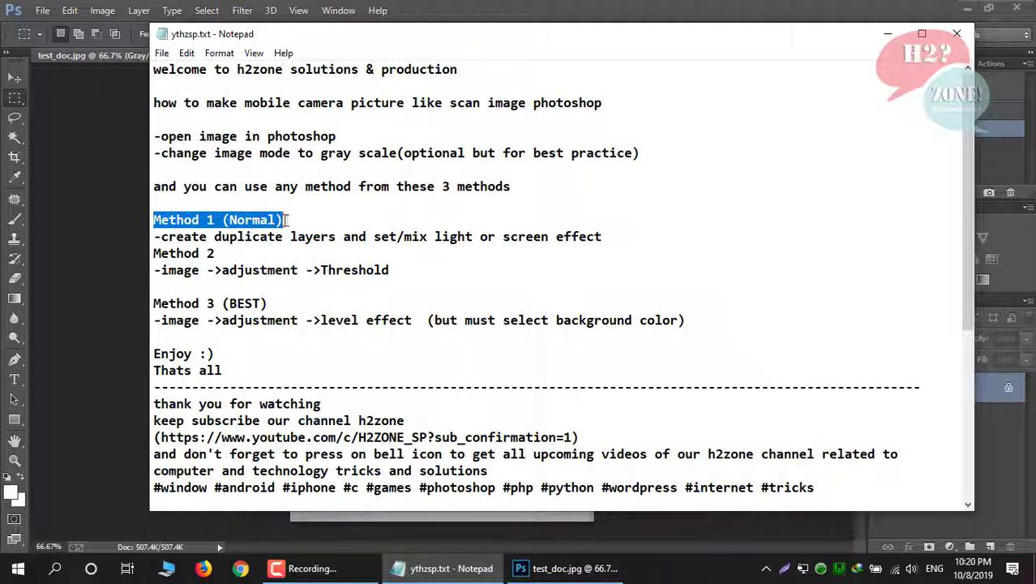
pyautogui.moveTo(161, 236); pyautogui.dragTo(578, 236)
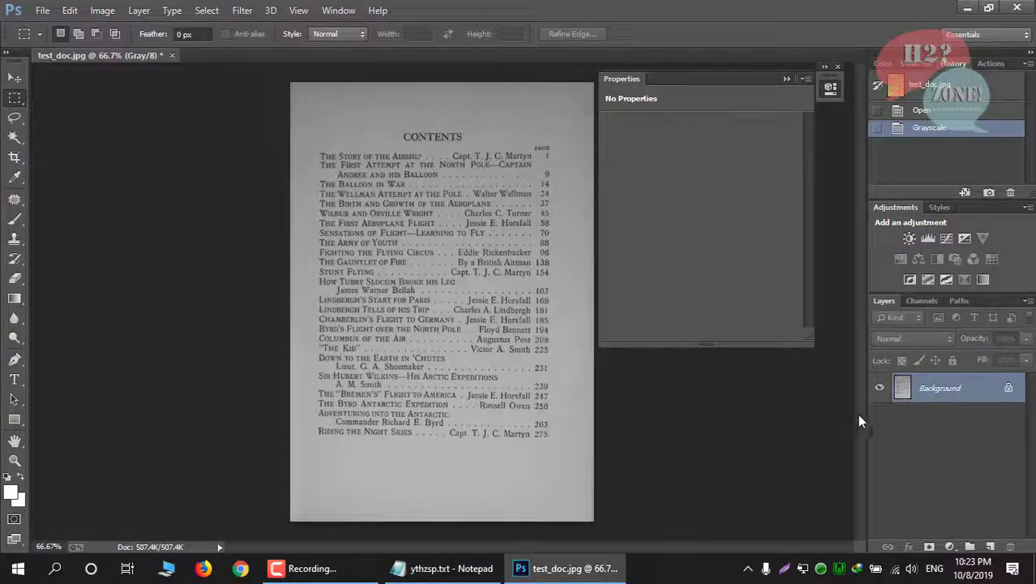
# - Duplicate the Background layer as Background copy and check the screen-effect note
pyautogui.rightClick(925, 392)
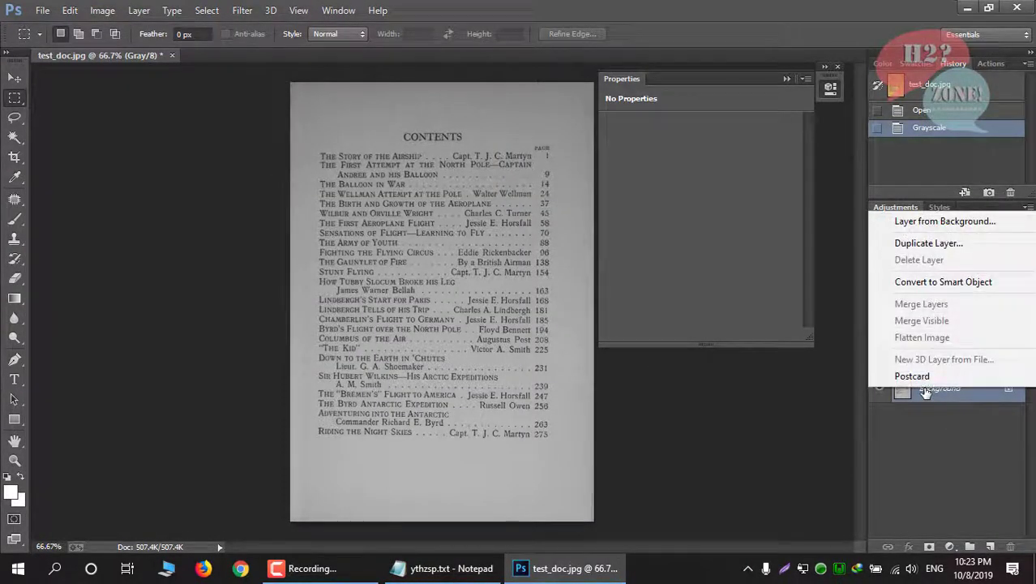
pyautogui.click(948, 245)
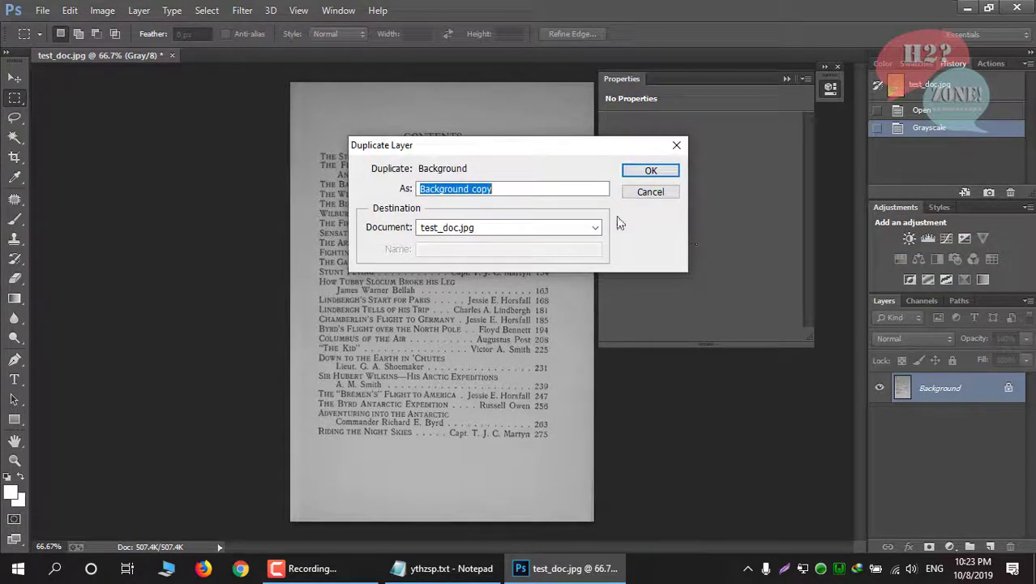
pyautogui.click(651, 171)
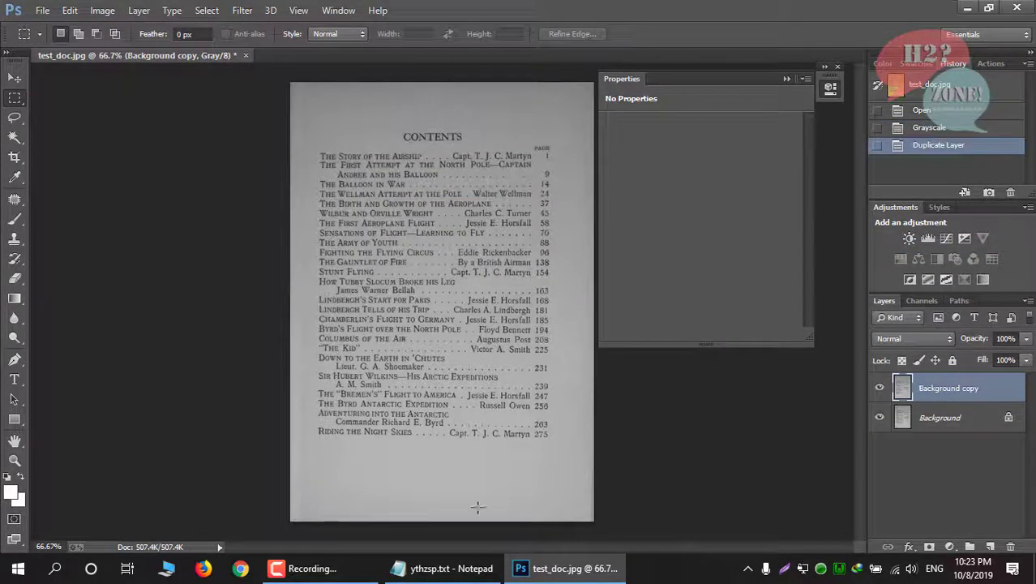
pyautogui.click(442, 577)
pyautogui.click(381, 237)
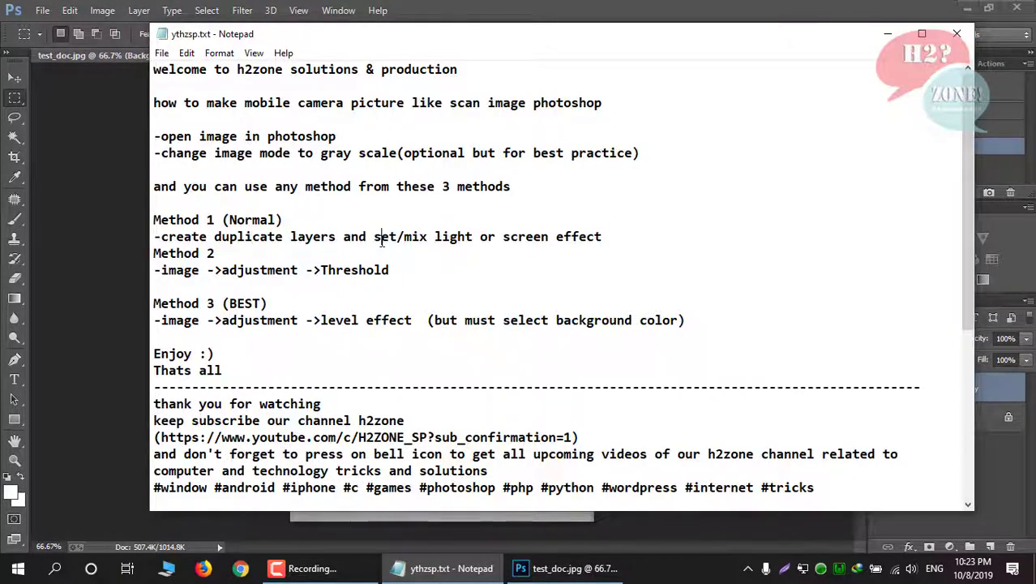
pyautogui.moveTo(346, 237); pyautogui.dragTo(608, 237)
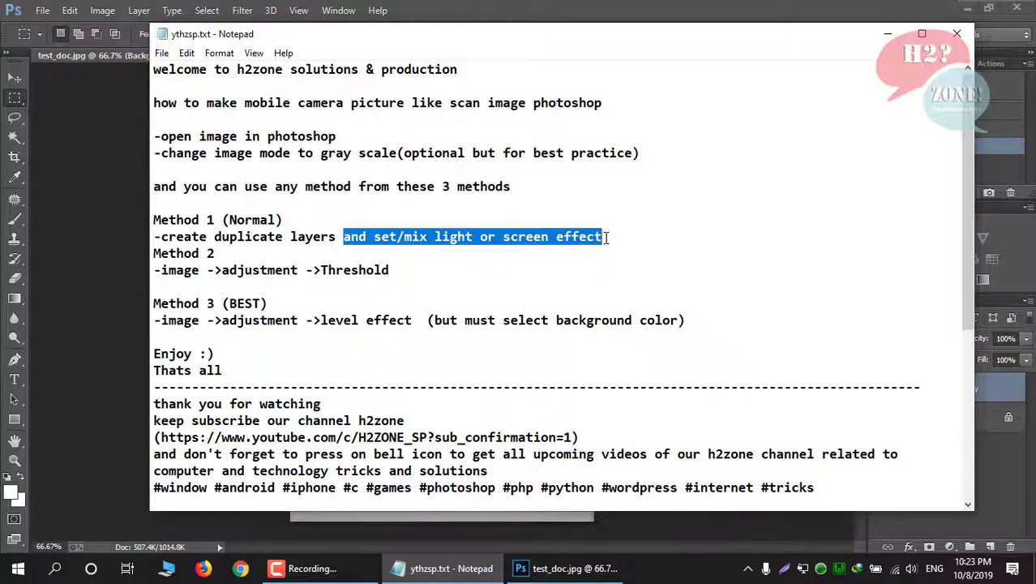
# - Set the Background copy's blend mode to Screen, briefly trying Lighten before returning to Screen
pyautogui.click(718, 6)
pyautogui.click(942, 343)
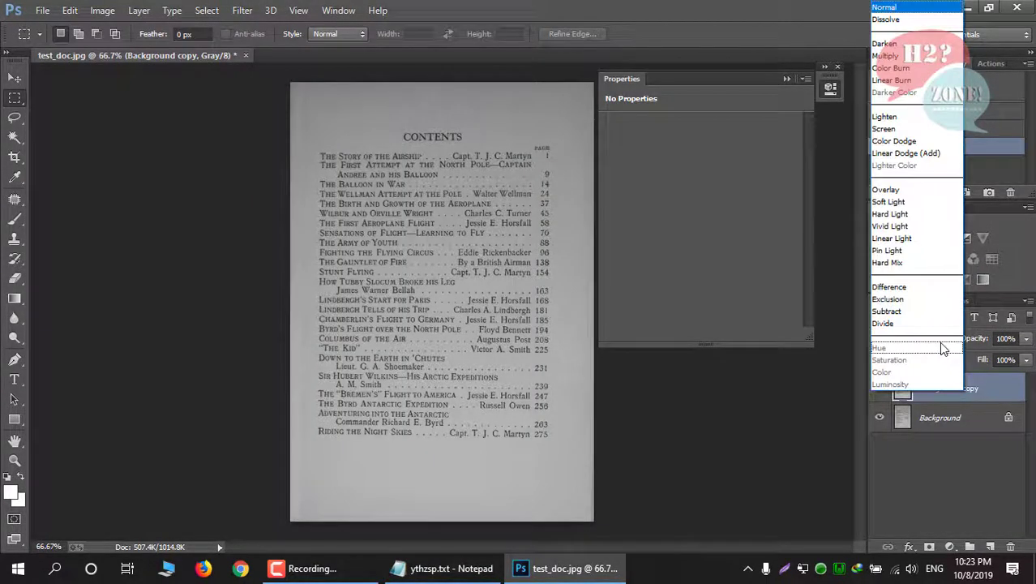
pyautogui.click(906, 131)
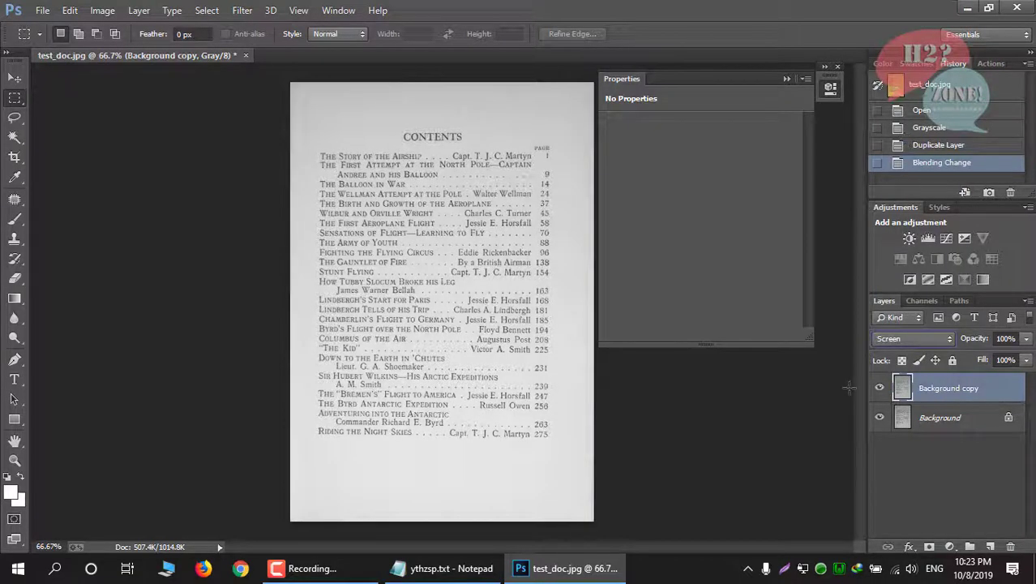
pyautogui.click(937, 344)
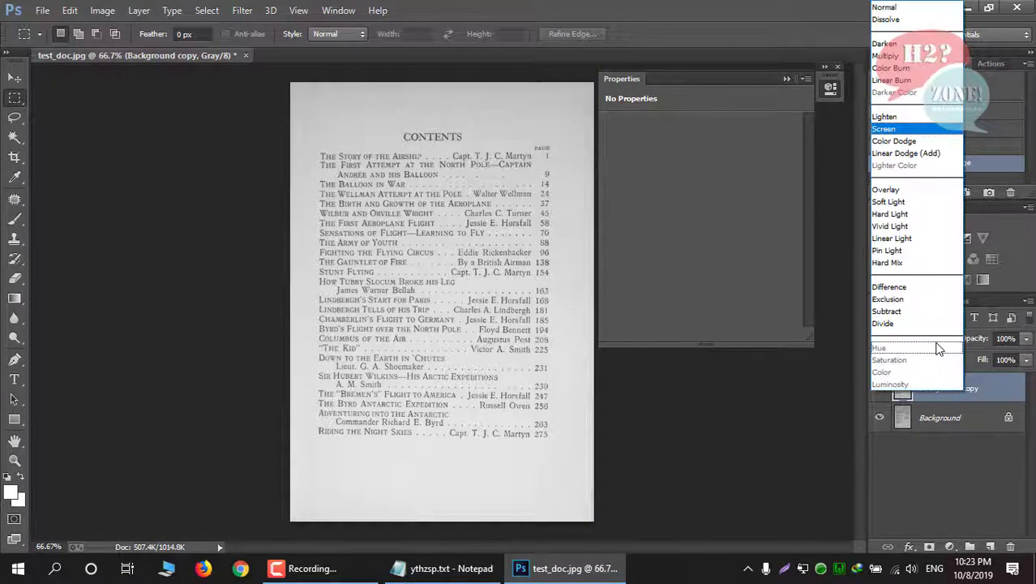
pyautogui.click(902, 119)
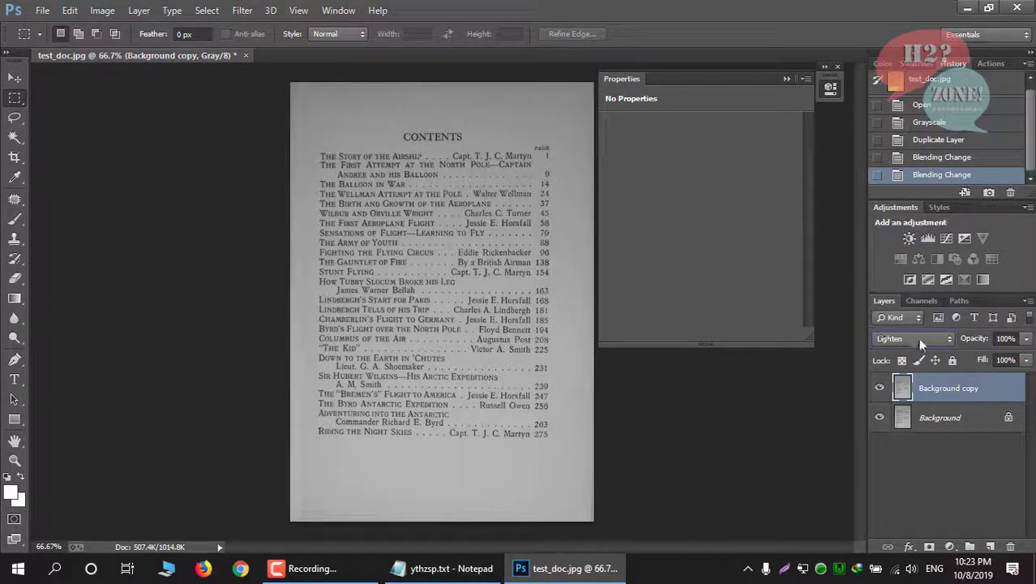
pyautogui.click(921, 340)
pyautogui.click(896, 129)
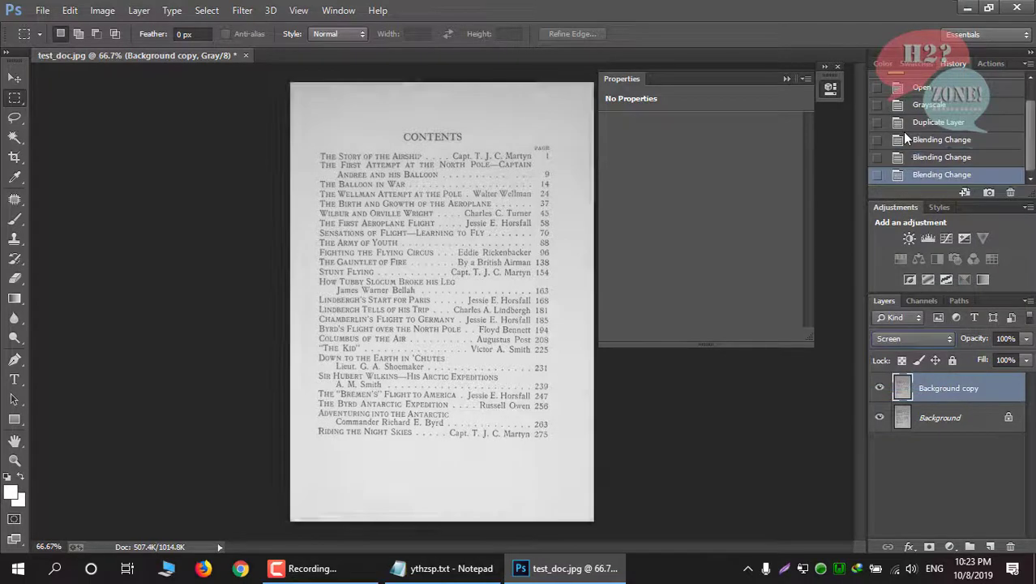
# - Duplicate the copy layer twice, creating Background copy 2 and Background copy 3
pyautogui.rightClick(937, 391)
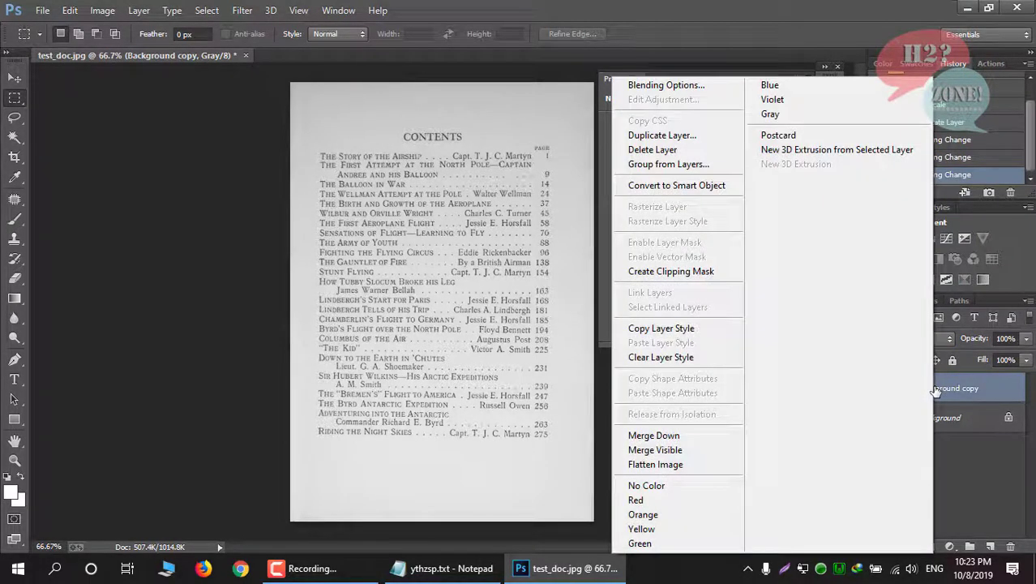
pyautogui.click(687, 144)
pyautogui.click(652, 172)
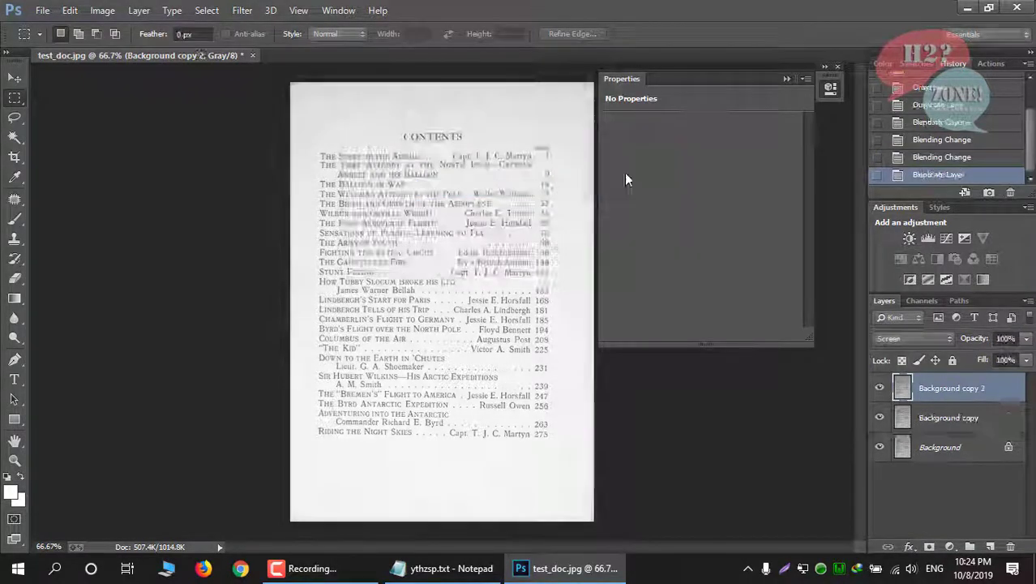
pyautogui.rightClick(924, 390)
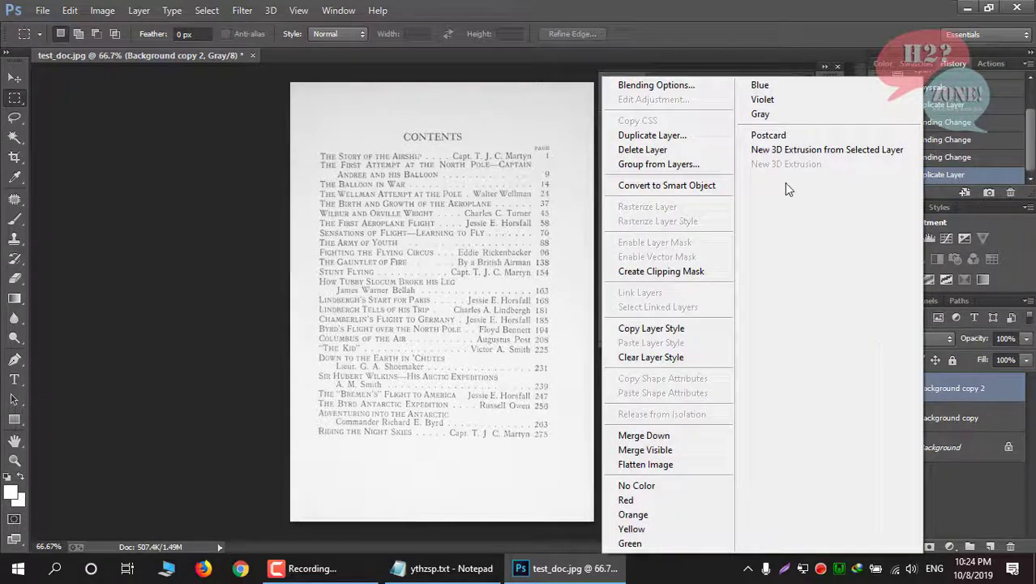
pyautogui.click(675, 142)
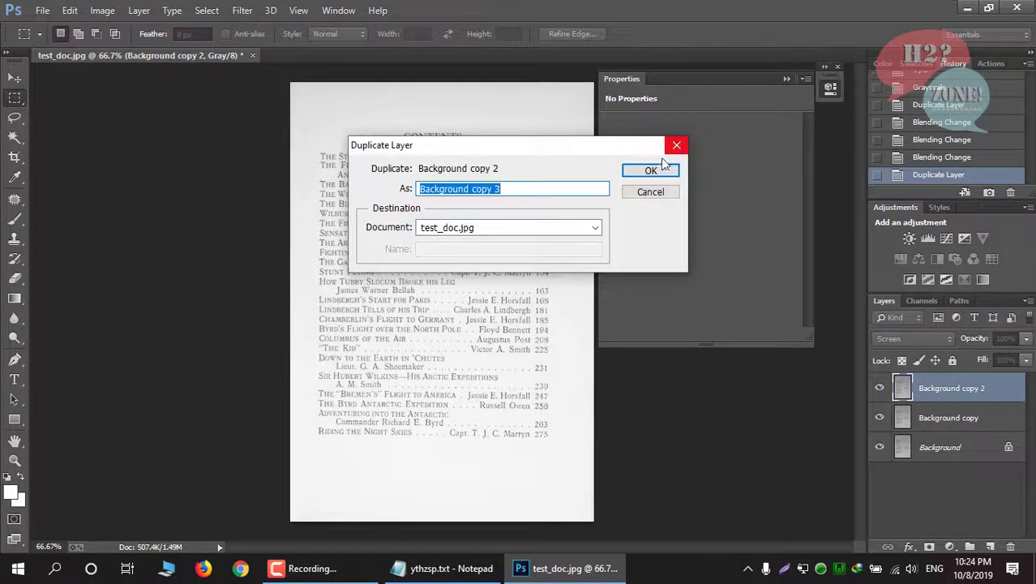
pyautogui.click(657, 171)
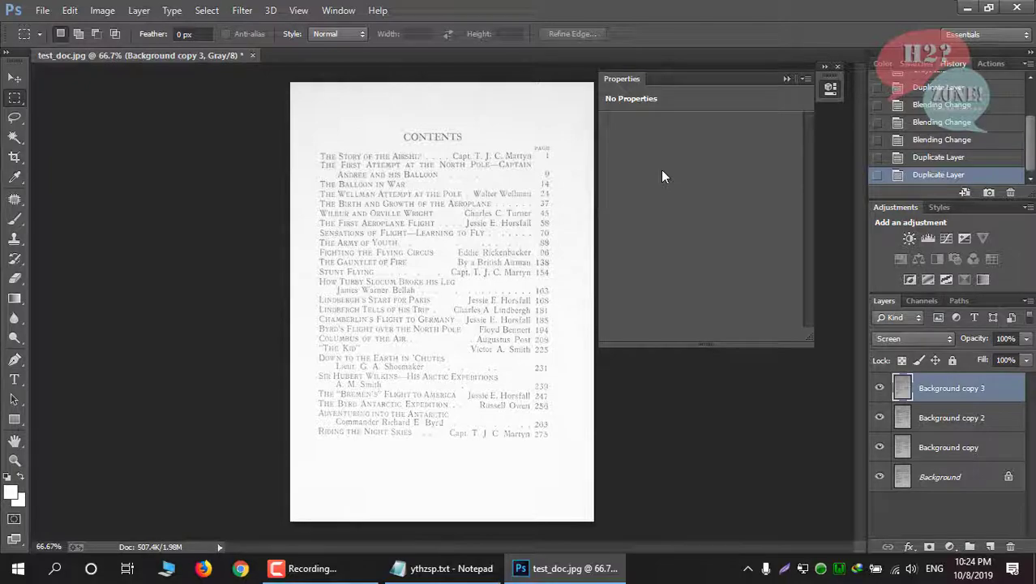
# - Zoom in to 200% and back to 100%, then scroll to the top of the page
pyautogui.hotkey('ctrl', '+')
pyautogui.hotkey('ctrl', '+')
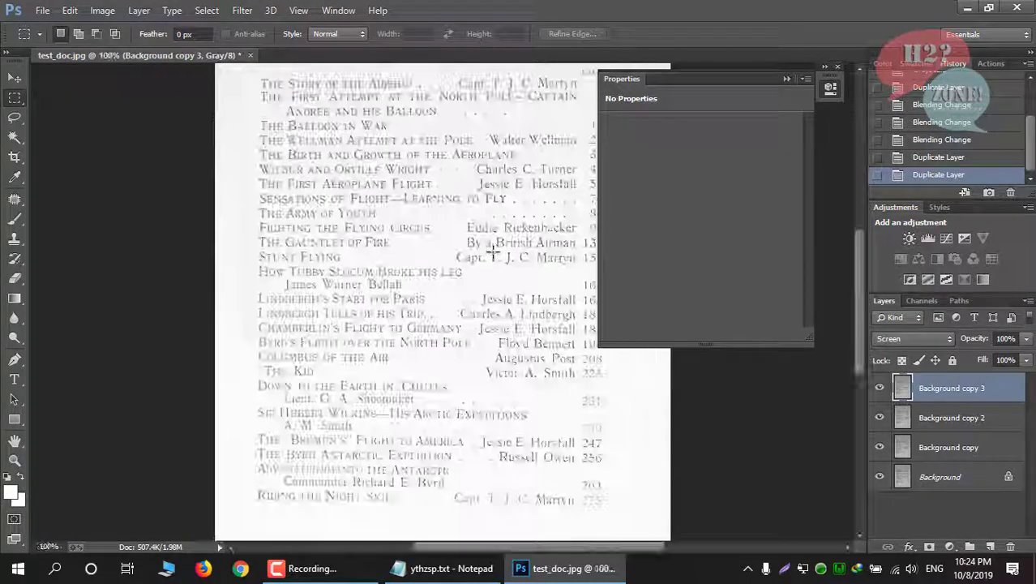
pyautogui.hotkey('ctrl', '-')
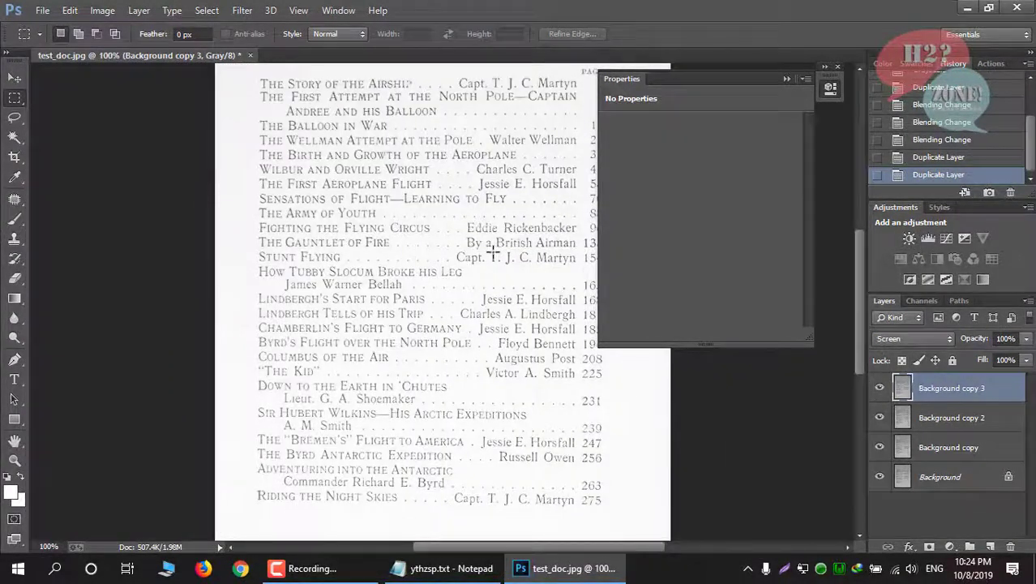
pyautogui.moveTo(863, 282); pyautogui.dragTo(868, 247)
# - Save a copy of the page to the Desktop as PNG named method1.png
pyautogui.click(42, 9)
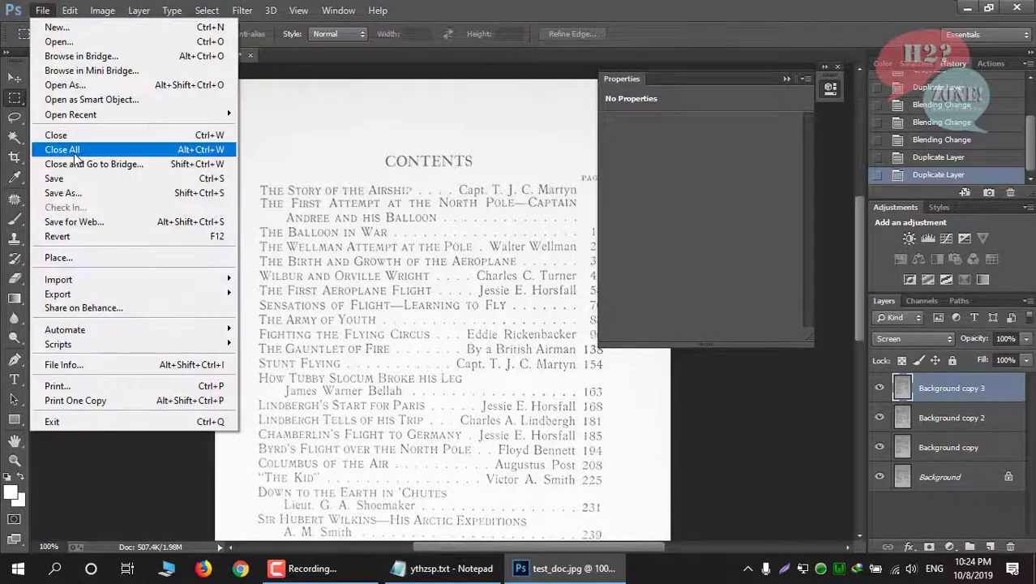
pyautogui.click(87, 194)
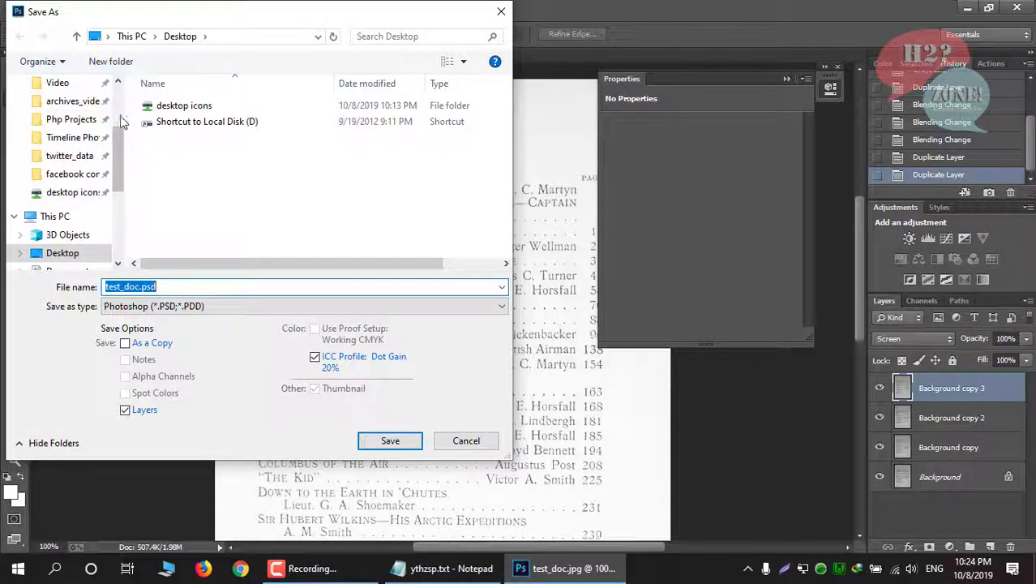
pyautogui.click(162, 306)
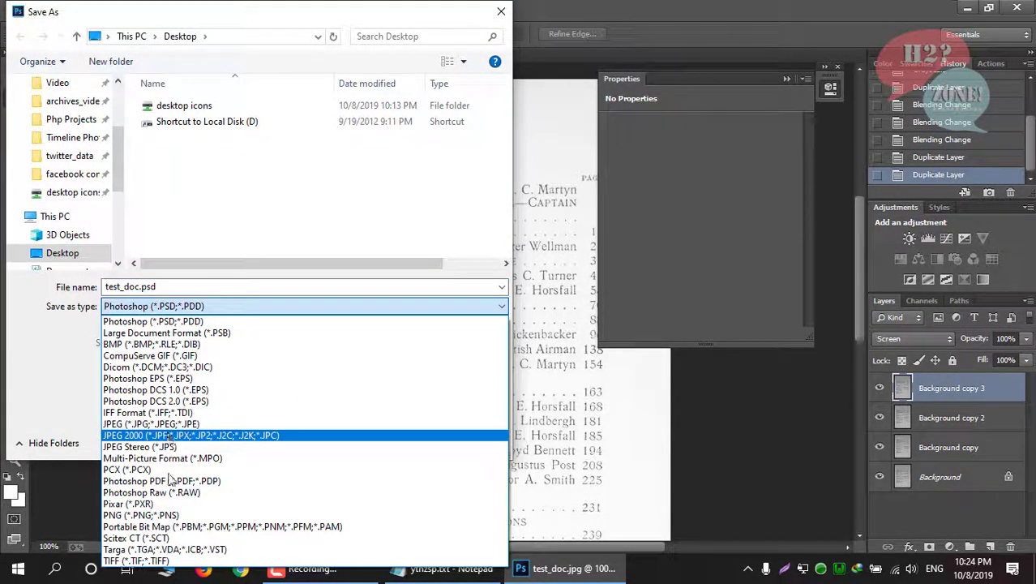
pyautogui.click(168, 515)
pyautogui.doubleClick(140, 288)
pyautogui.click(139, 288)
pyautogui.moveTo(139, 288); pyautogui.dragTo(103, 287)
pyautogui.write('method1.png')
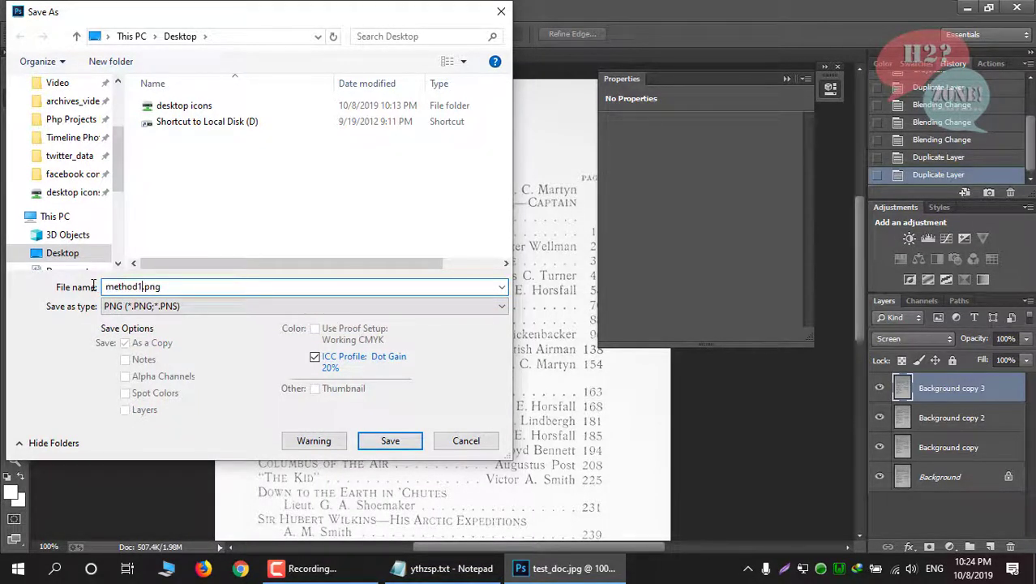
pyautogui.click(390, 442)
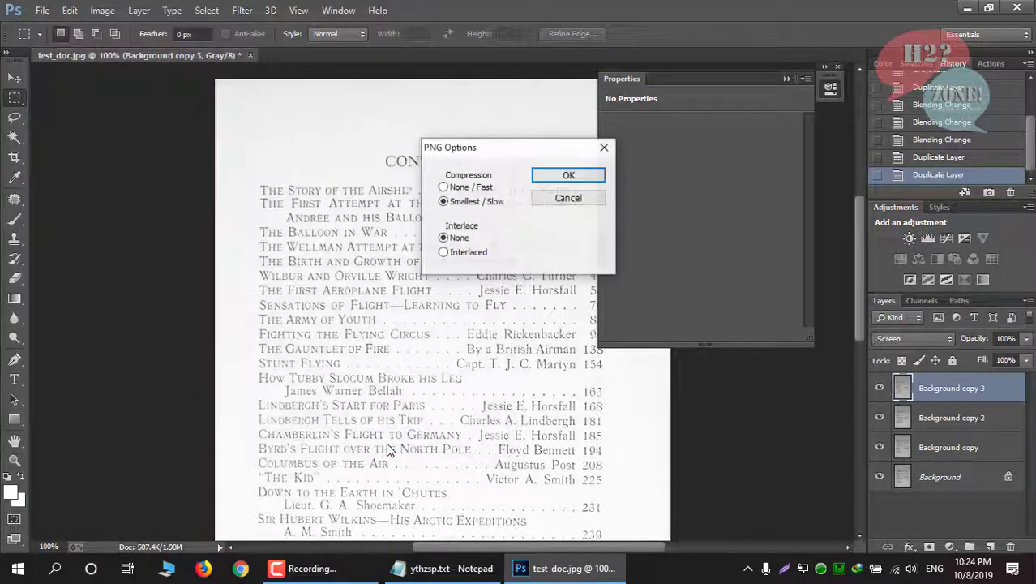
# - Confirm the PNG Options with fast, uncompressed saving
pyautogui.click(467, 187)
pyautogui.click(567, 178)
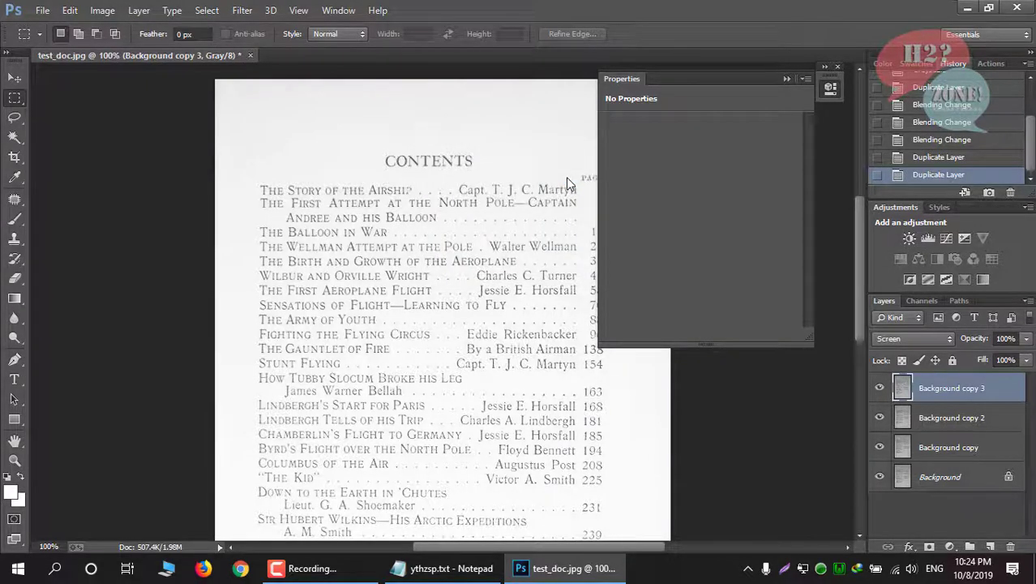
pyautogui.moveTo(1031, 156); pyautogui.dragTo(1031, 118)
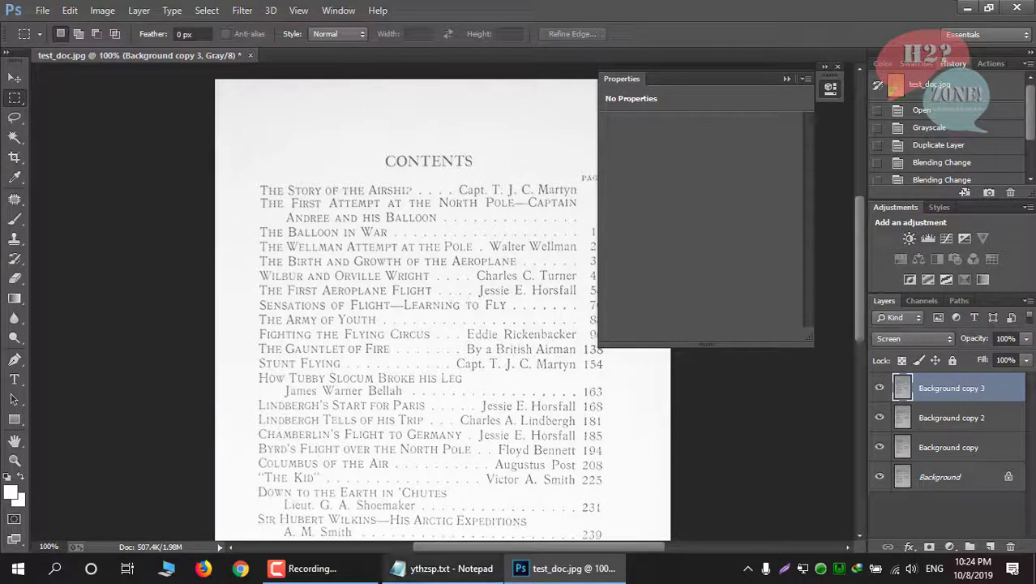
# - Mark the Method 2 Threshold step in the notes and return to Photoshop
pyautogui.click(442, 568)
pyautogui.moveTo(390, 271); pyautogui.dragTo(154, 253)
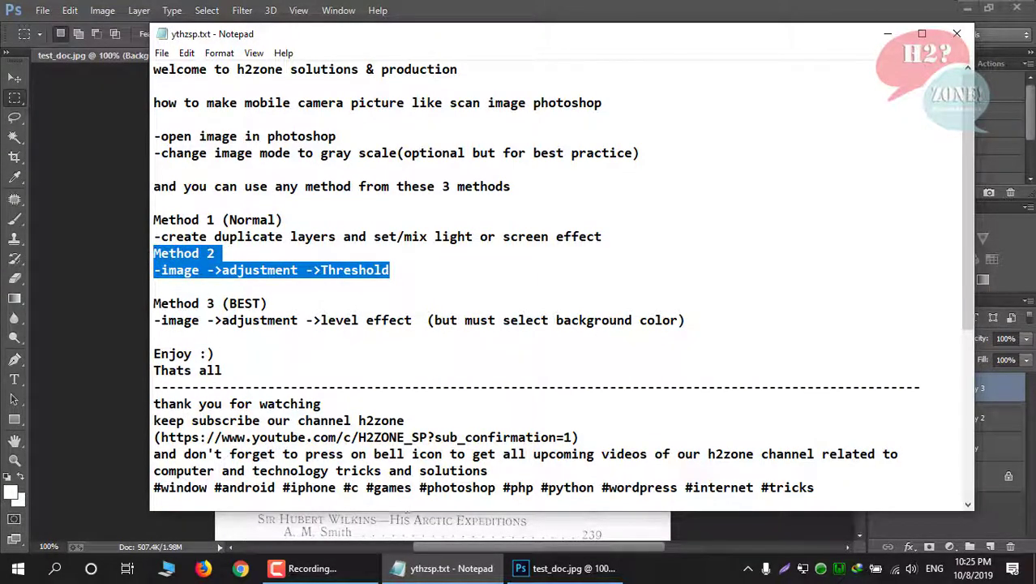
pyautogui.hotkey('alt', 'Tab')
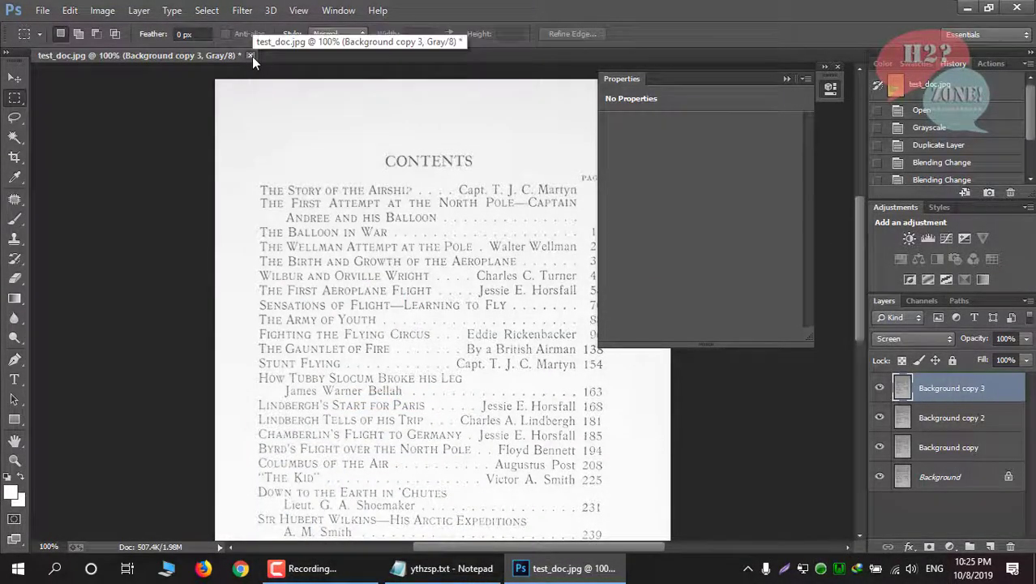
# - Close the edited test_doc.jpg without saving and reopen the original photo in Photoshop
pyautogui.click(250, 56)
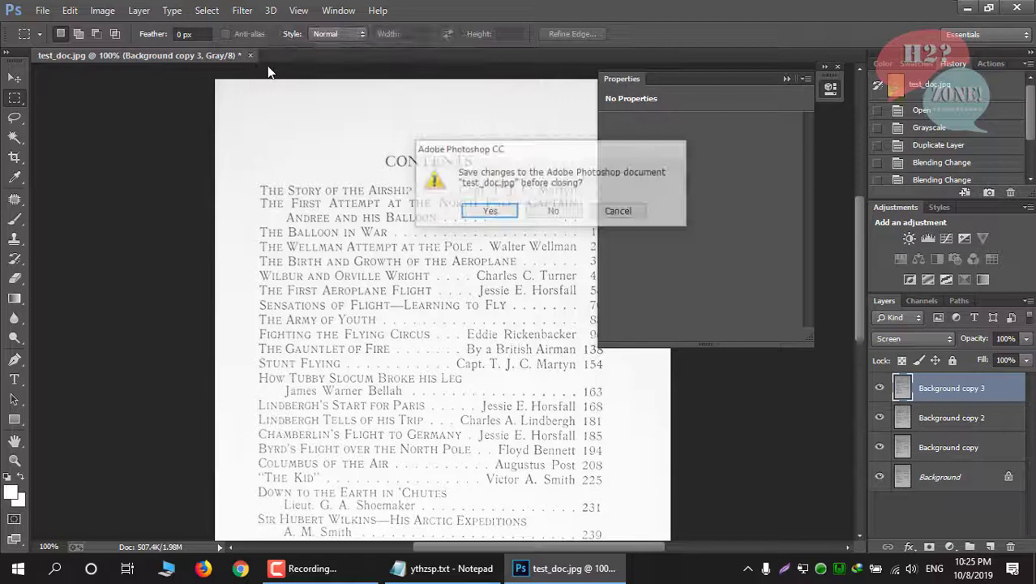
pyautogui.click(557, 212)
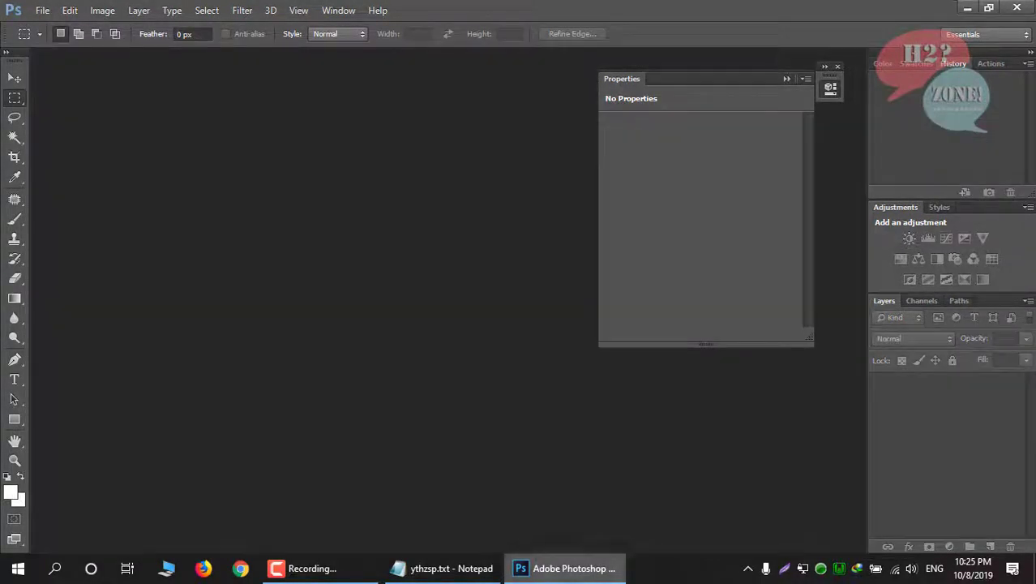
pyautogui.press('super+d')
pyautogui.moveTo(87, 280); pyautogui.dragTo(466, 282)
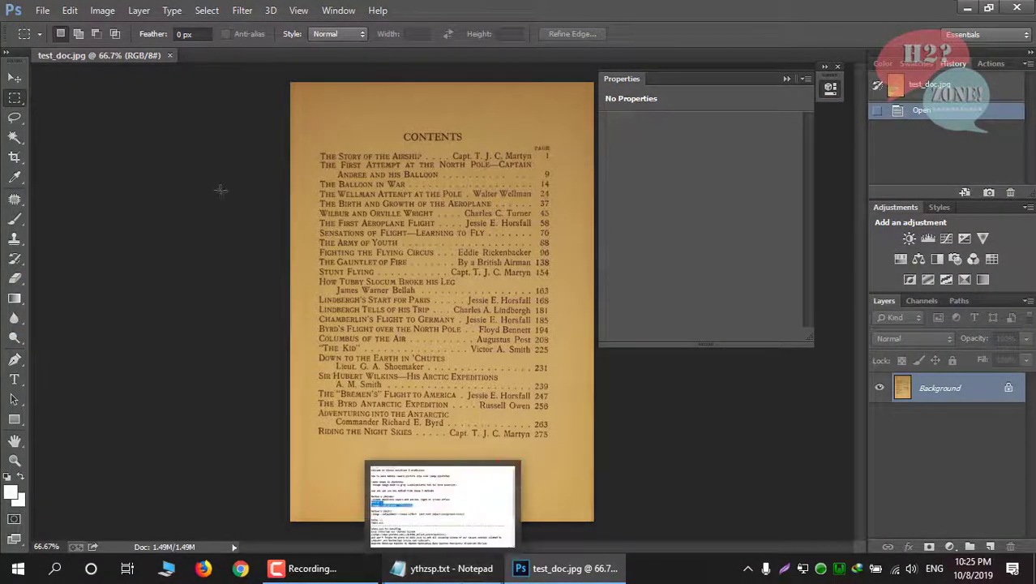
# - Convert the reopened photo to Grayscale, discarding its colour information
pyautogui.click(105, 9)
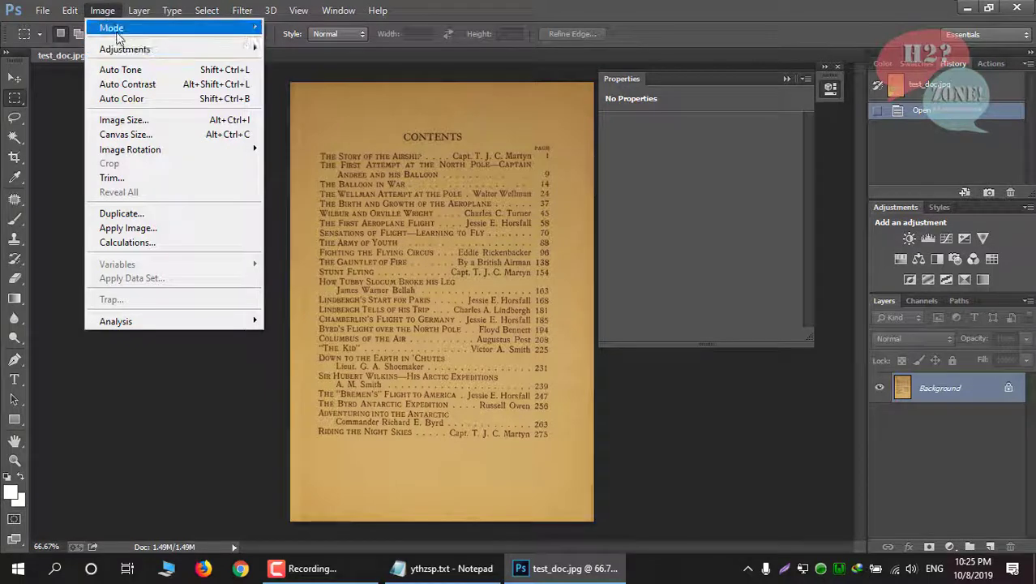
pyautogui.moveTo(121, 29)
pyautogui.click(290, 42)
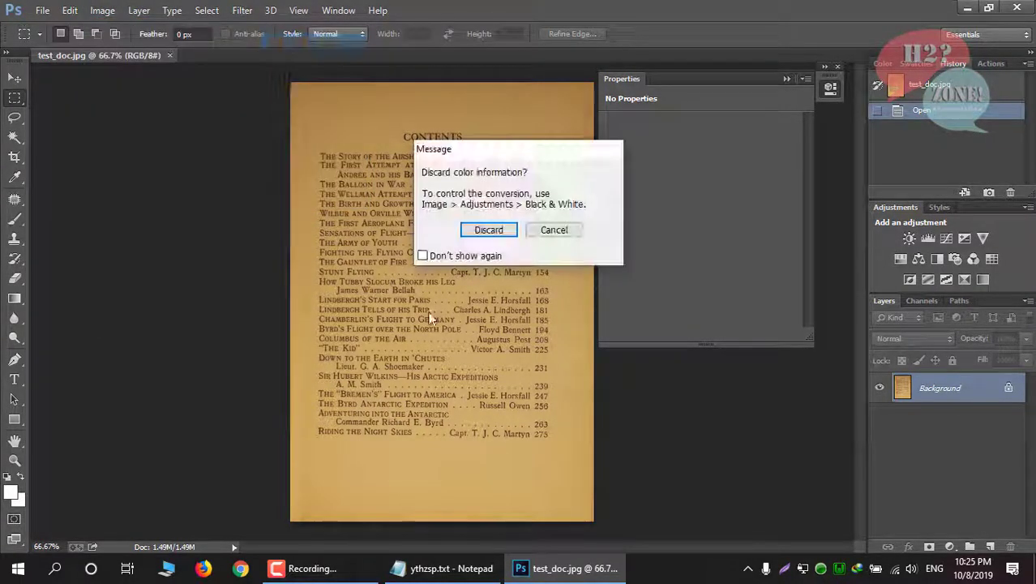
pyautogui.click(503, 232)
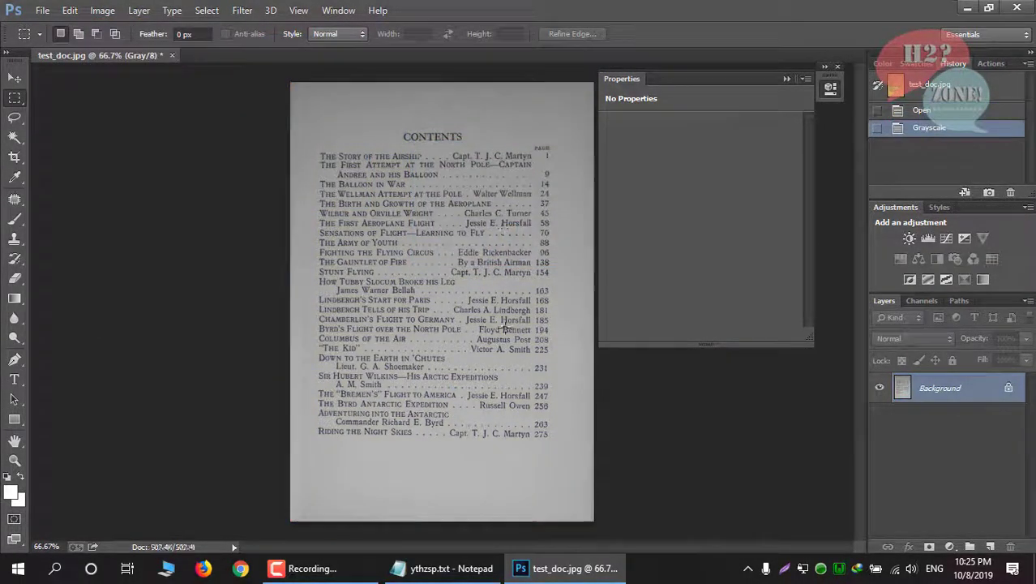
# - Mark the grayscale and Threshold steps in the notes, then return to Photoshop's Image menu
pyautogui.click(445, 567)
pyautogui.moveTo(650, 152); pyautogui.dragTo(154, 154)
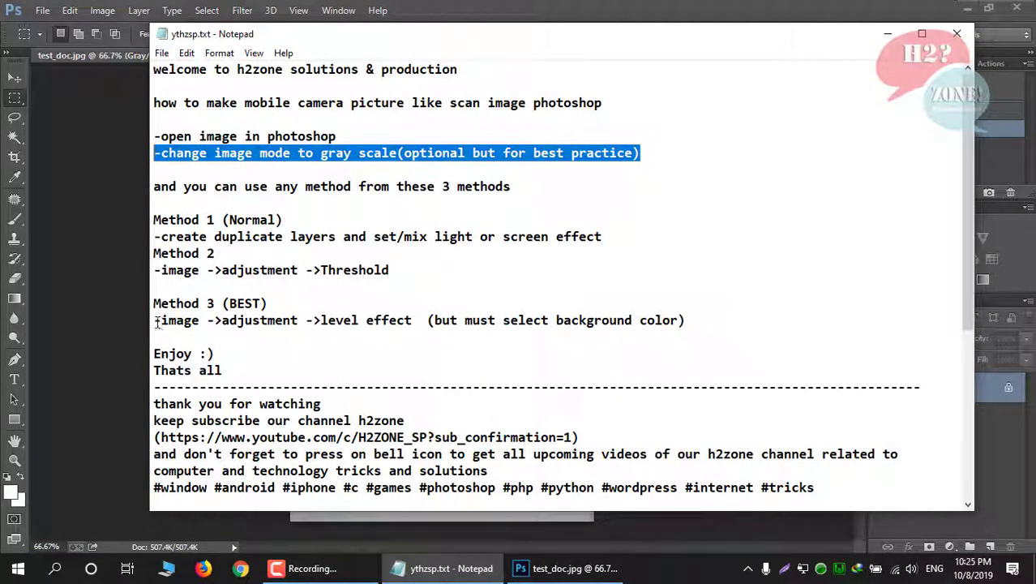
pyautogui.moveTo(397, 270); pyautogui.dragTo(148, 270)
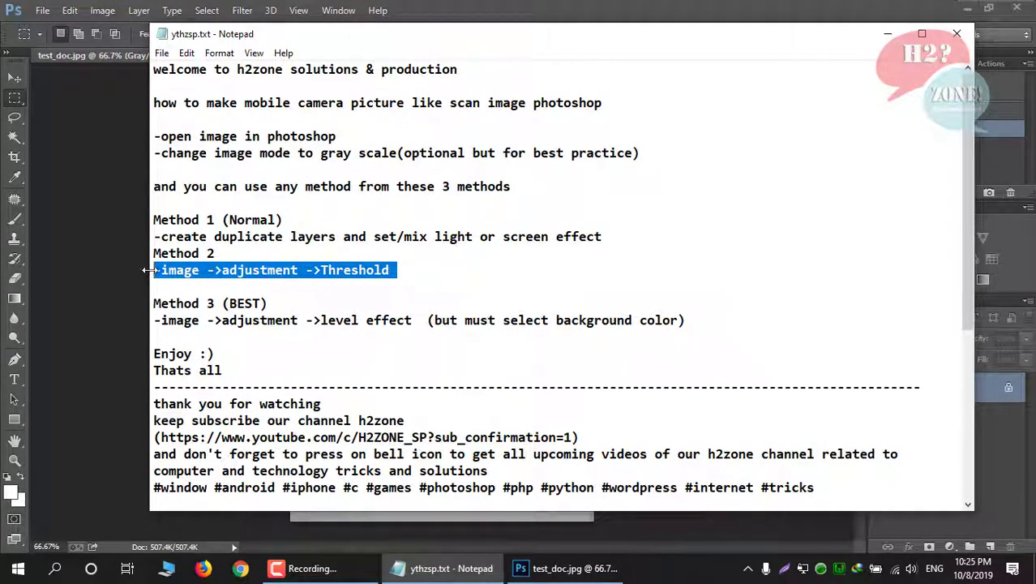
pyautogui.click(452, 7)
pyautogui.click(101, 11)
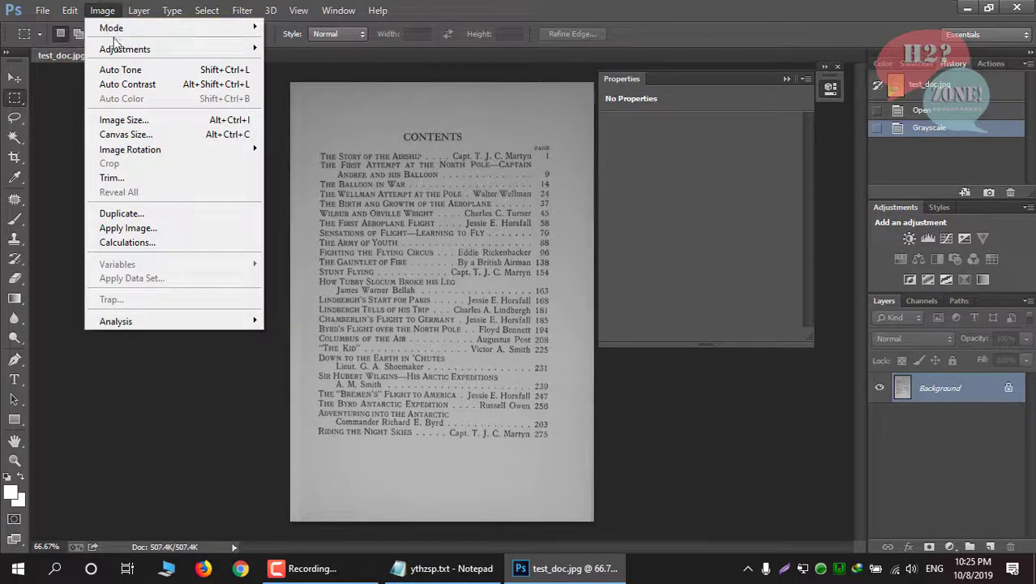
# - Cancel the Threshold dialog and add a Threshold adjustment layer set to level 67
pyautogui.moveTo(119, 52)
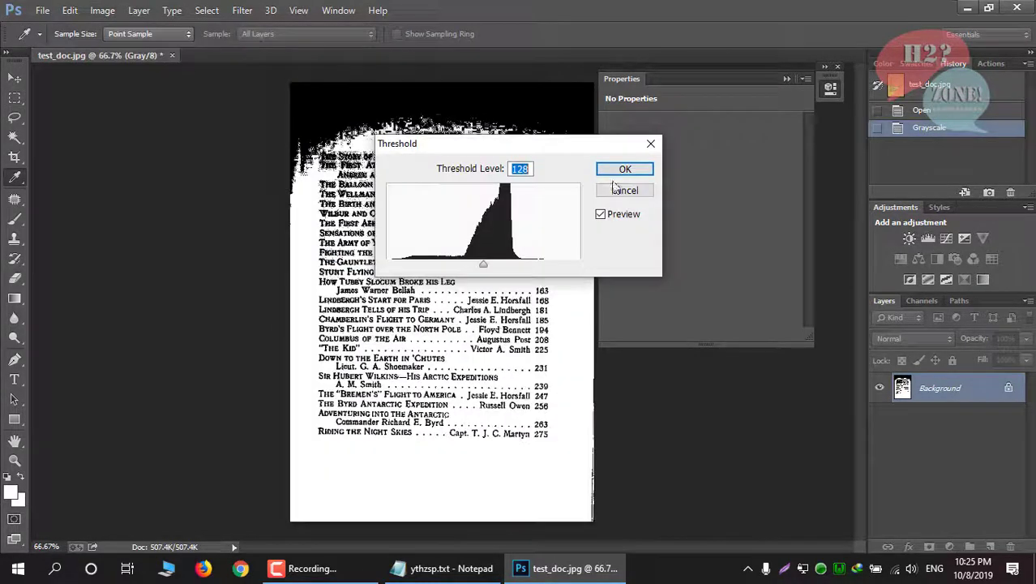
pyautogui.click(652, 146)
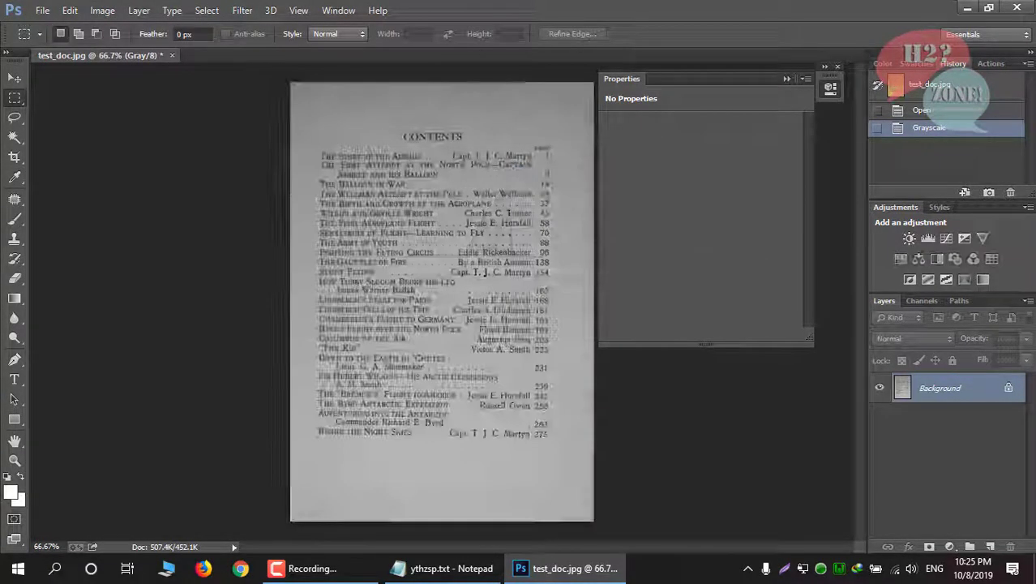
pyautogui.click(949, 547)
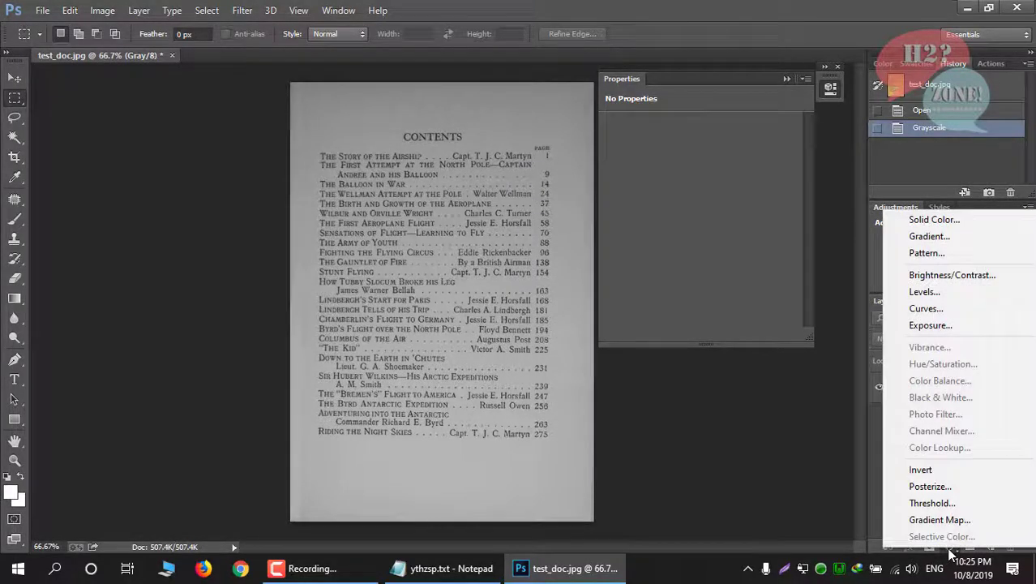
pyautogui.click(933, 503)
pyautogui.moveTo(700, 202); pyautogui.dragTo(656, 203)
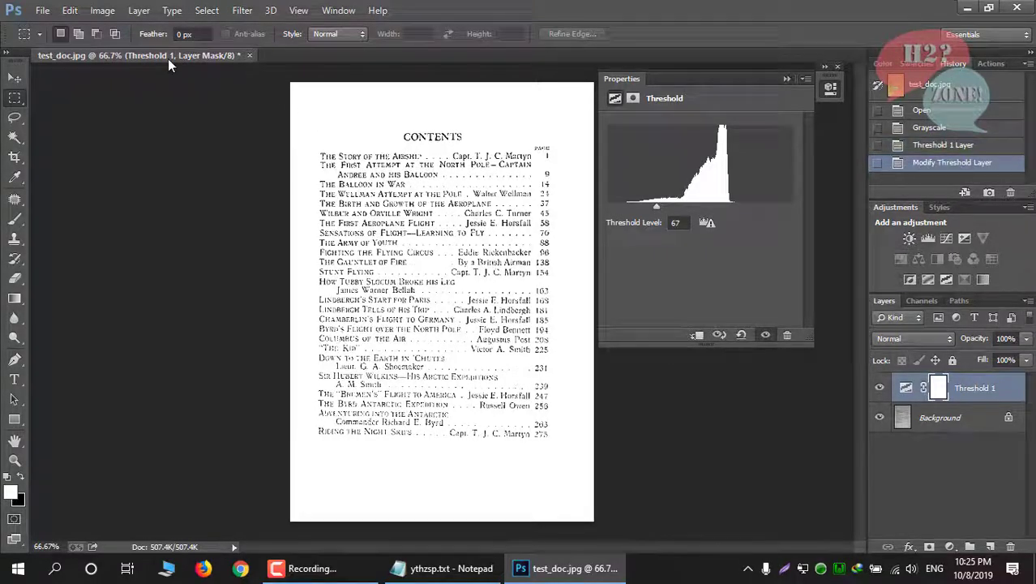
# - Check the page at 100% from the top, then raise Threshold 1's level to 97
pyautogui.hotkey('ctrl', '+')
pyautogui.hotkey('ctrl', '+')
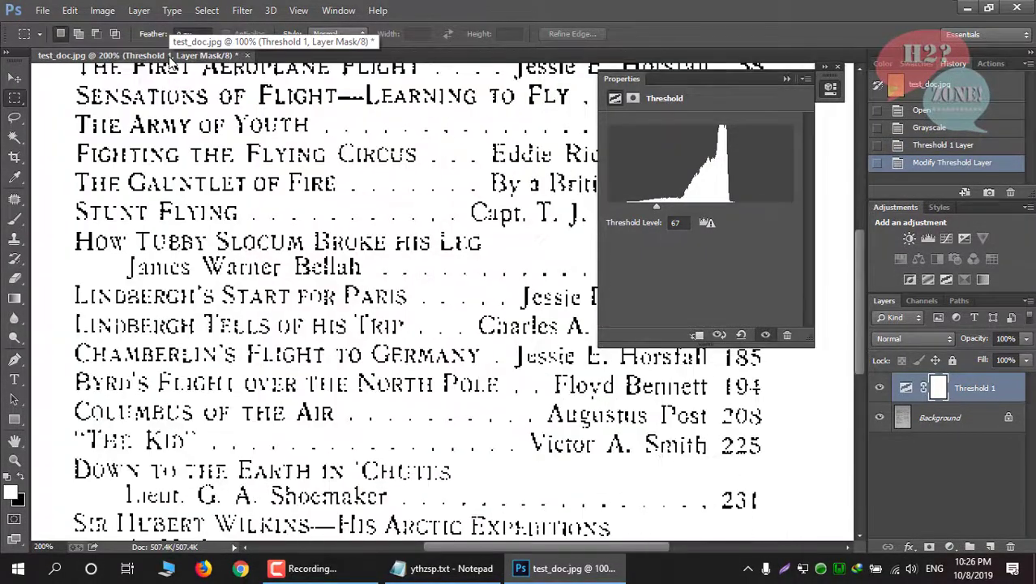
pyautogui.hotkey('ctrl', '-')
pyautogui.moveTo(855, 281); pyautogui.dragTo(856, 263)
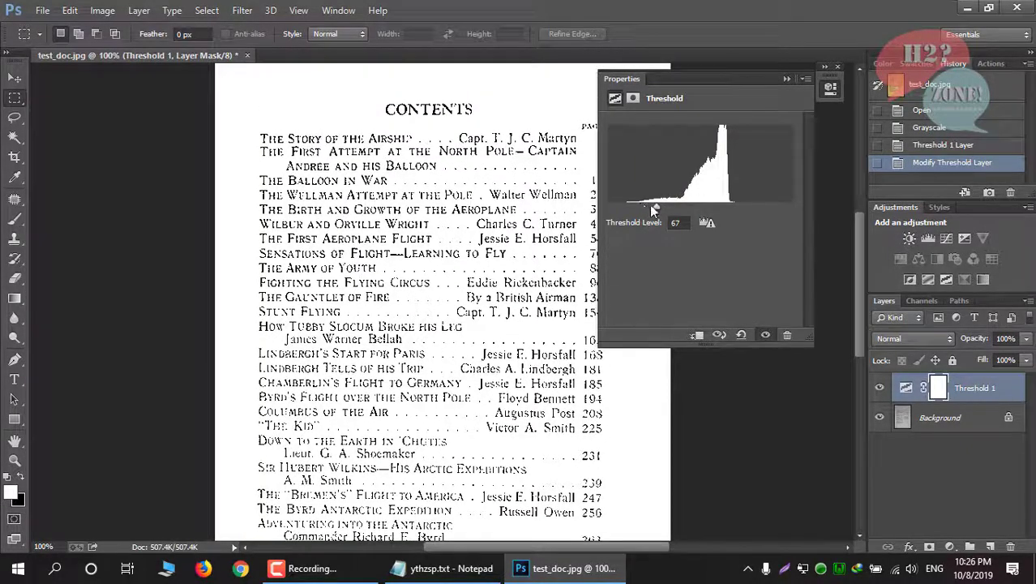
pyautogui.moveTo(654, 205); pyautogui.dragTo(677, 205)
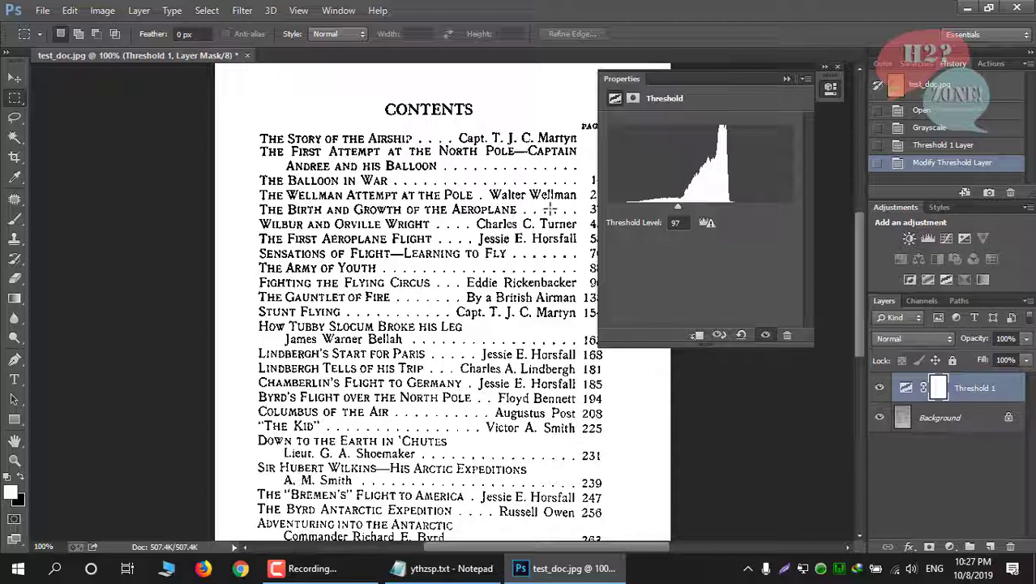
# - Start saving a copy in PNG format, starting from the existing method1.png name
pyautogui.click(38, 17)
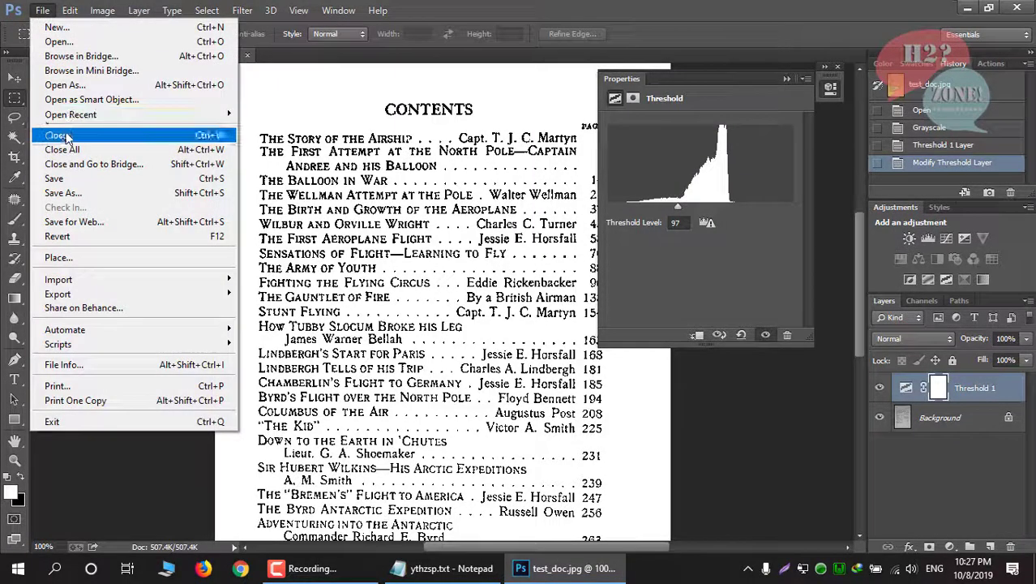
pyautogui.click(89, 196)
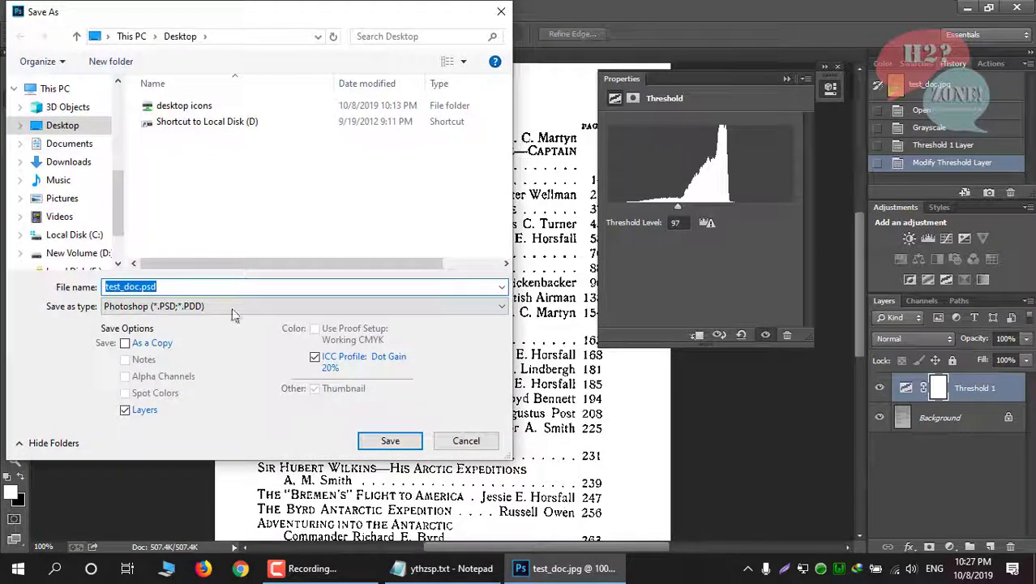
pyautogui.click(232, 307)
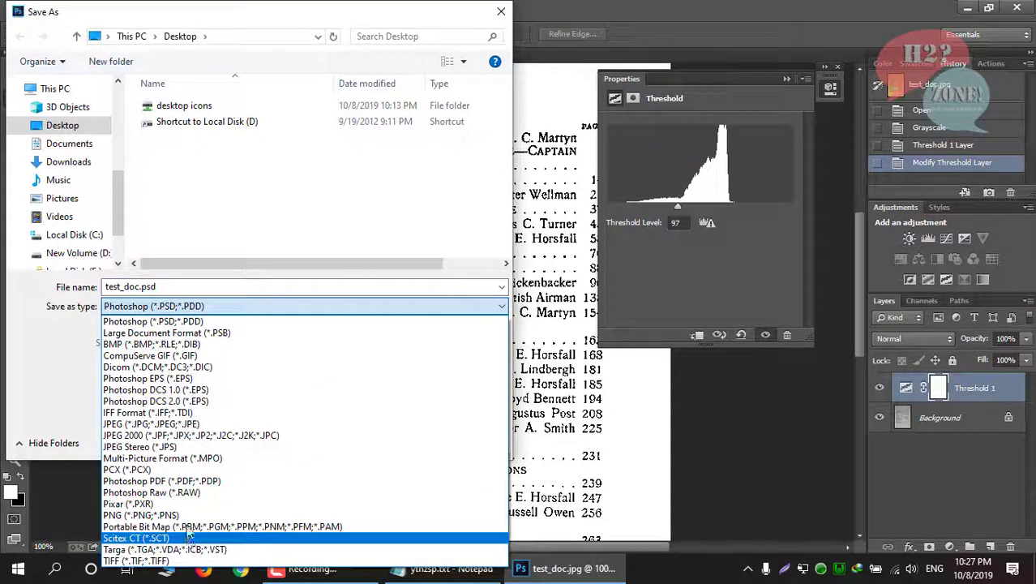
pyautogui.click(186, 517)
pyautogui.click(195, 122)
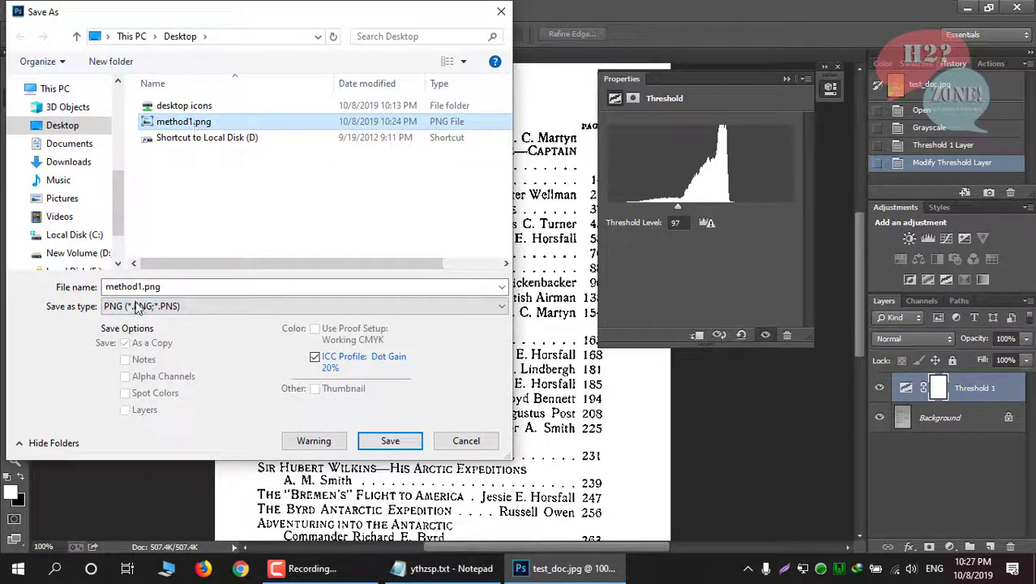
# - Change the name to method2.png, save with default PNG options, and show the ythzsp.txt notes
pyautogui.click(142, 288)
pyautogui.click(141, 288)
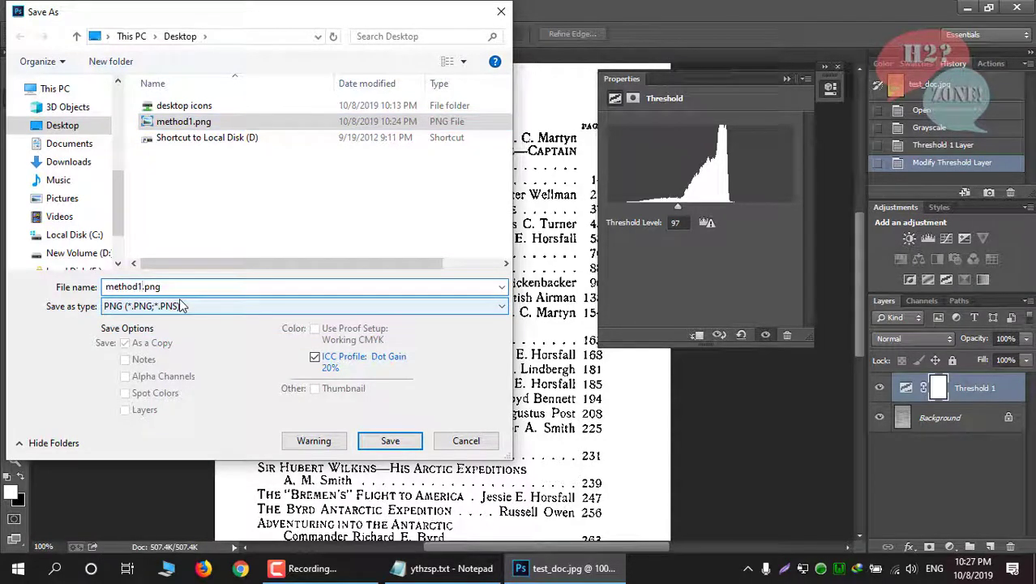
pyautogui.press('BackSpace')
pyautogui.write('2')
pyautogui.click(390, 440)
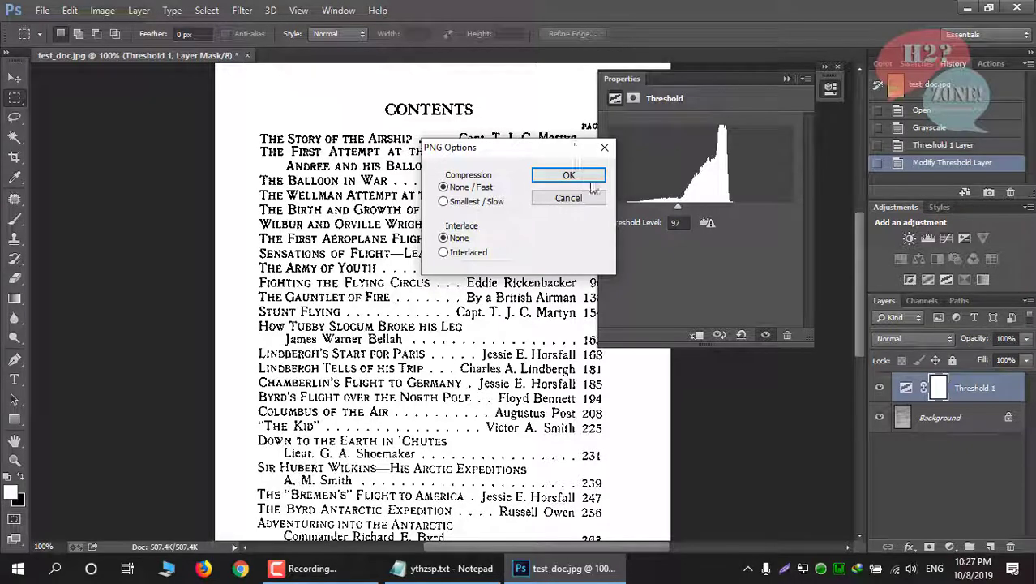
pyautogui.click(586, 175)
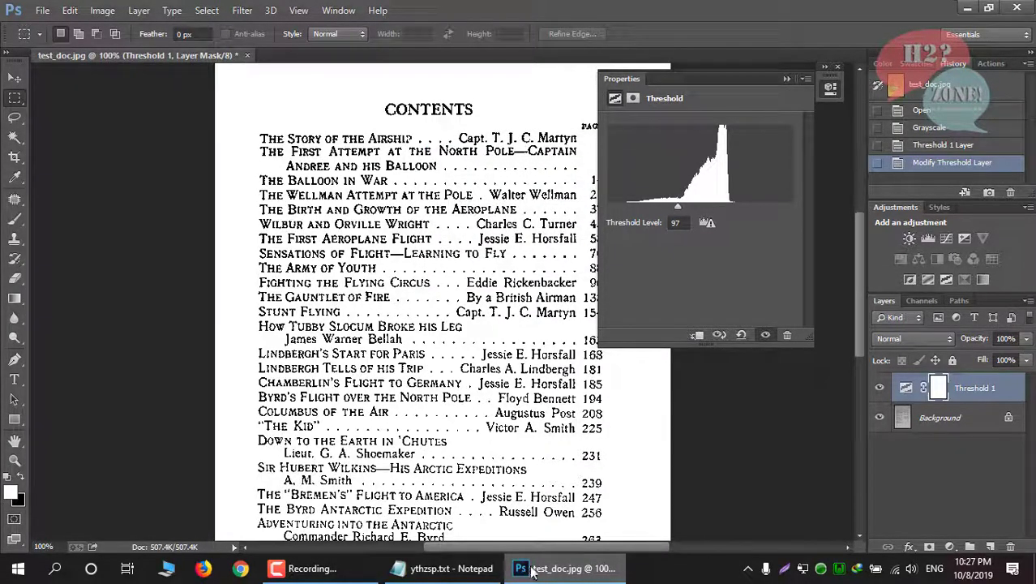
pyautogui.click(446, 570)
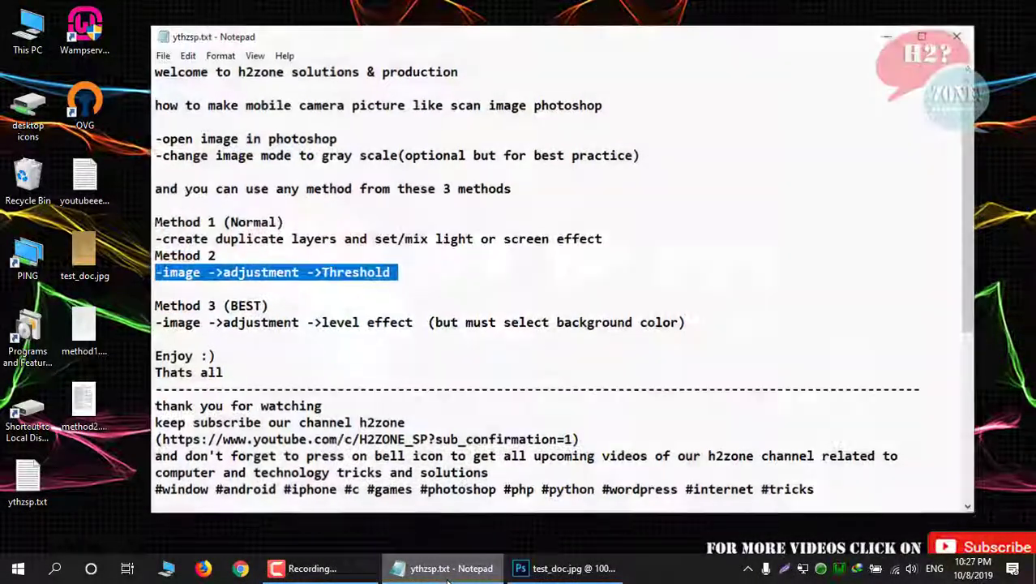
# - Close test_doc.jpg discarding the threshold edits, reopen the original file, and return to the notes
pyautogui.moveTo(284, 303); pyautogui.dragTo(153, 305)
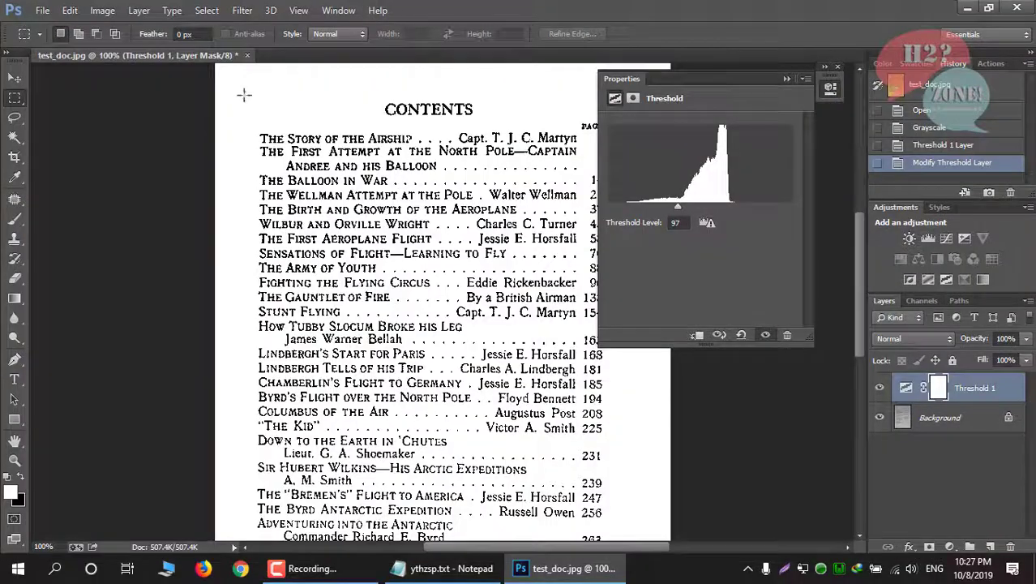
pyautogui.click(247, 55)
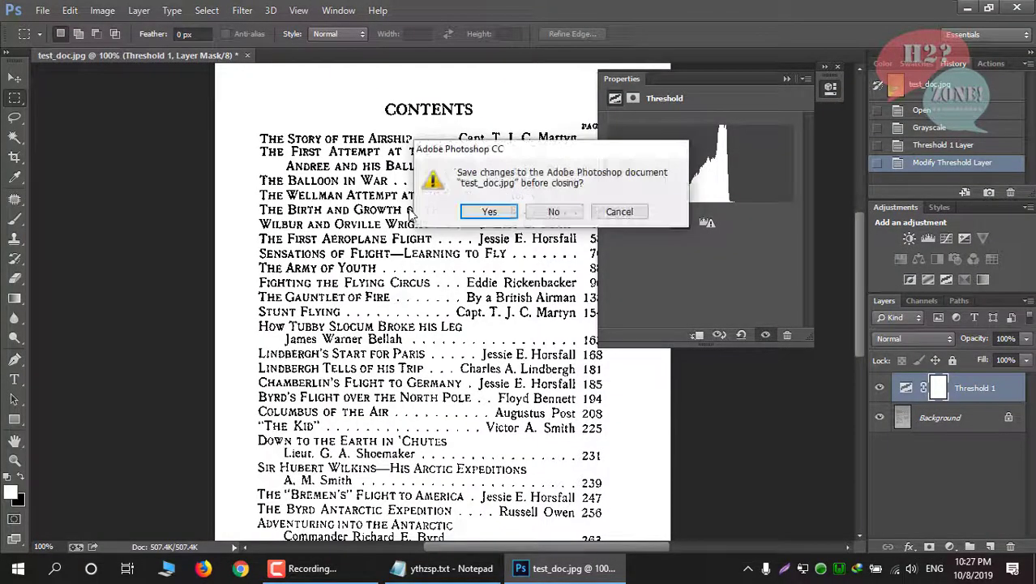
pyautogui.click(554, 212)
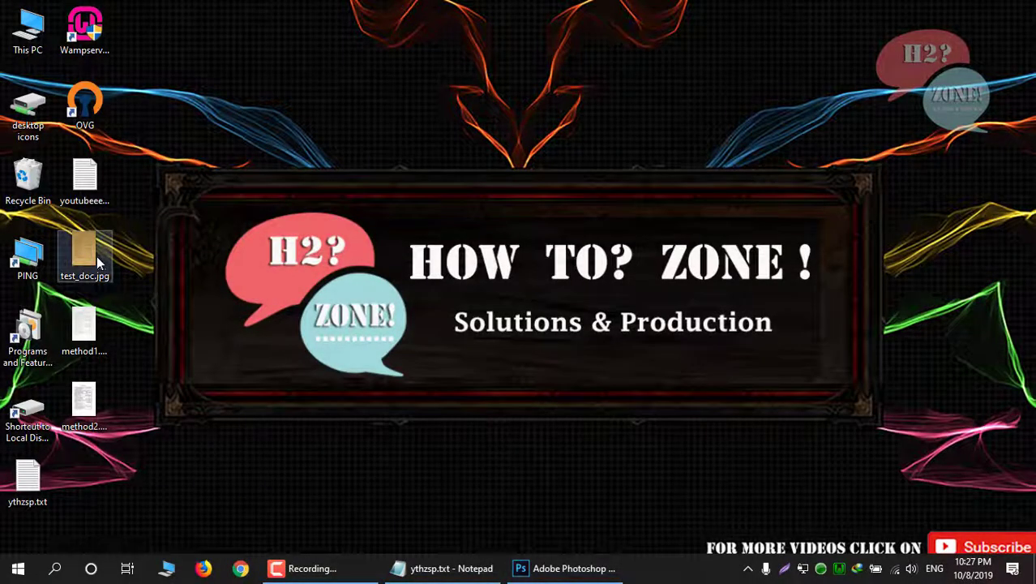
pyautogui.moveTo(84, 249); pyautogui.dragTo(419, 308)
pyautogui.click(446, 568)
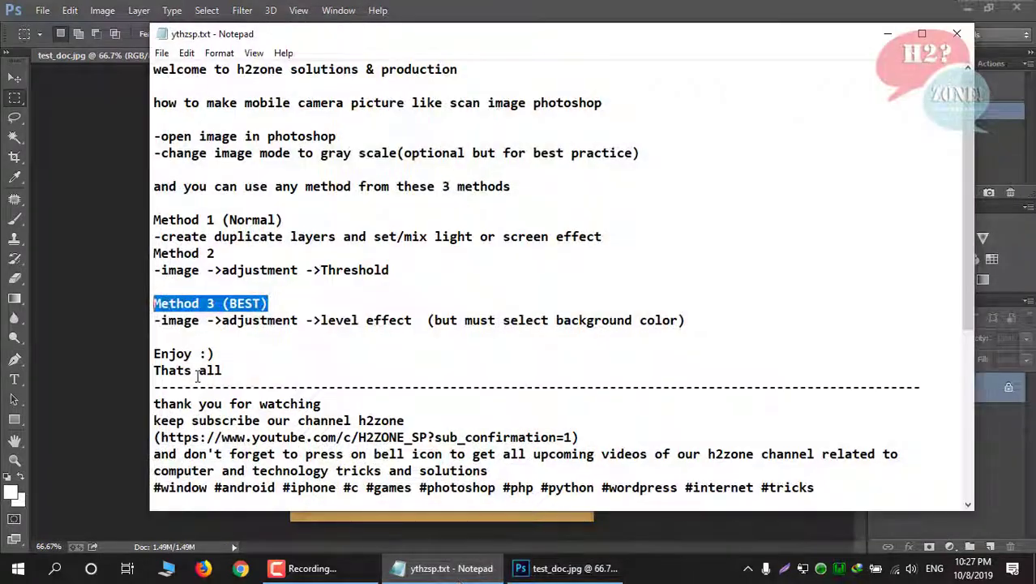
# - Open Image > Adjustments > Levels on the original test_doc.jpg and close it unchanged
pyautogui.moveTo(161, 321); pyautogui.dragTo(410, 324)
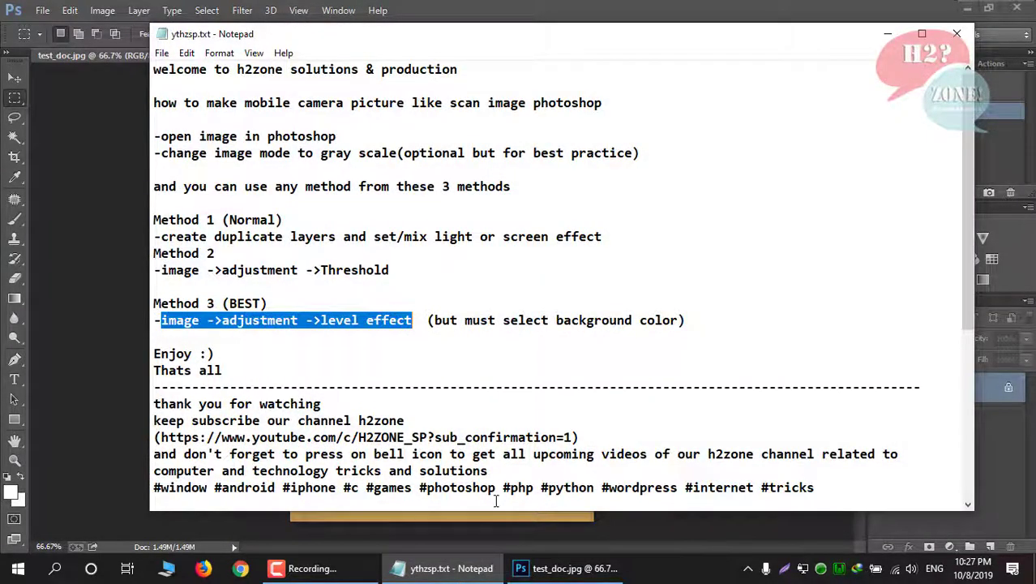
pyautogui.click(568, 567)
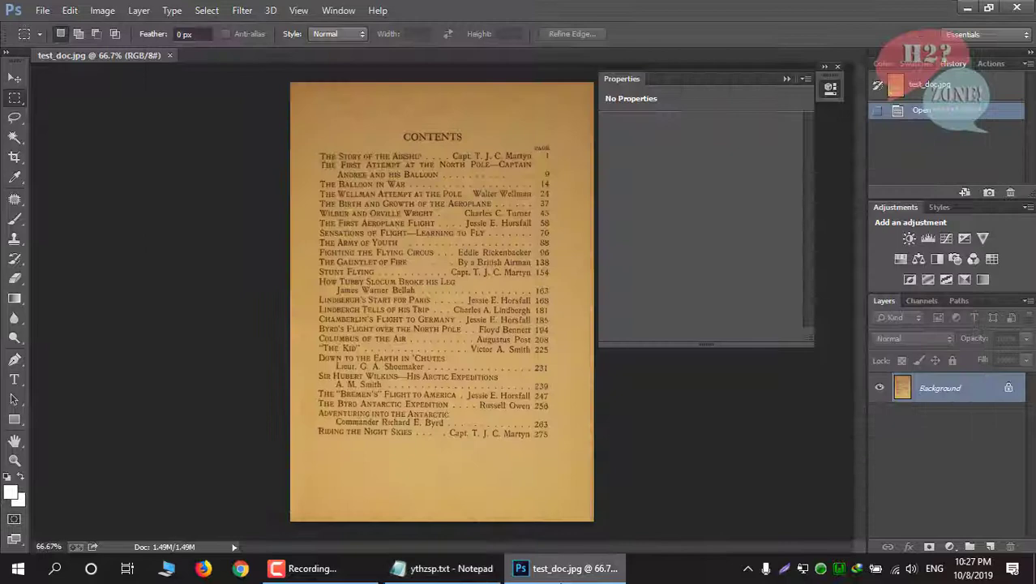
pyautogui.click(103, 11)
pyautogui.moveTo(119, 50)
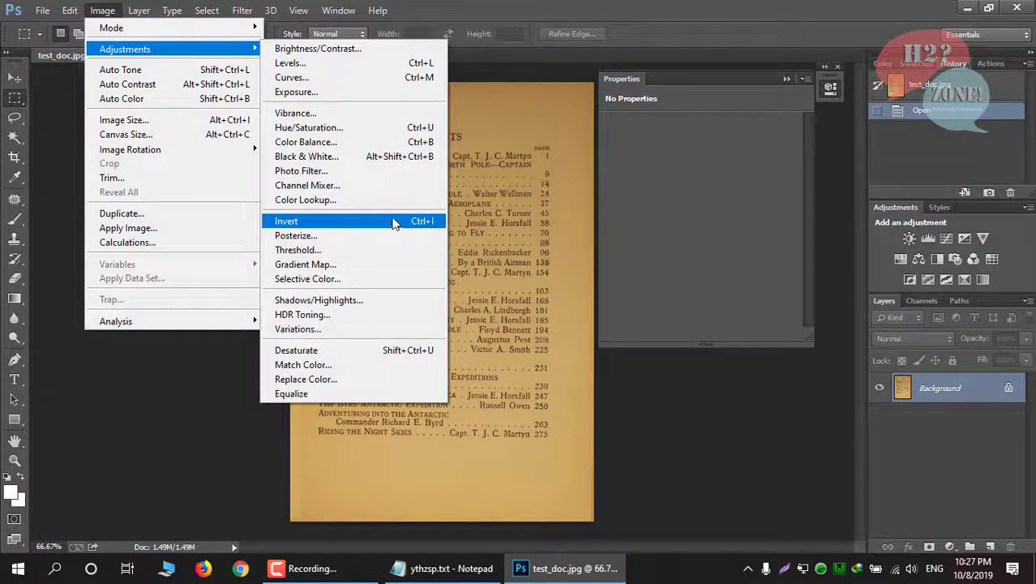
pyautogui.click(296, 67)
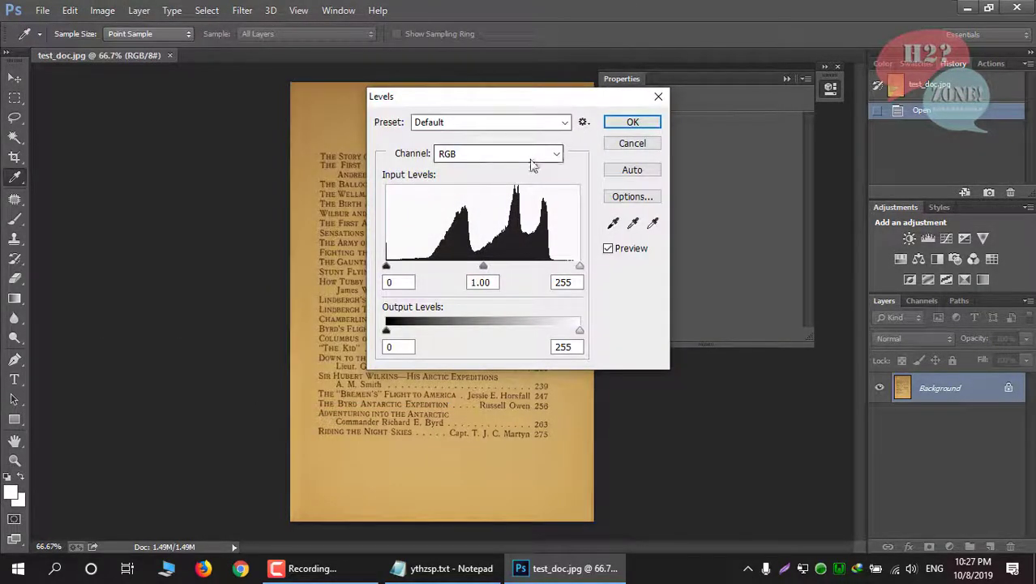
pyautogui.click(659, 99)
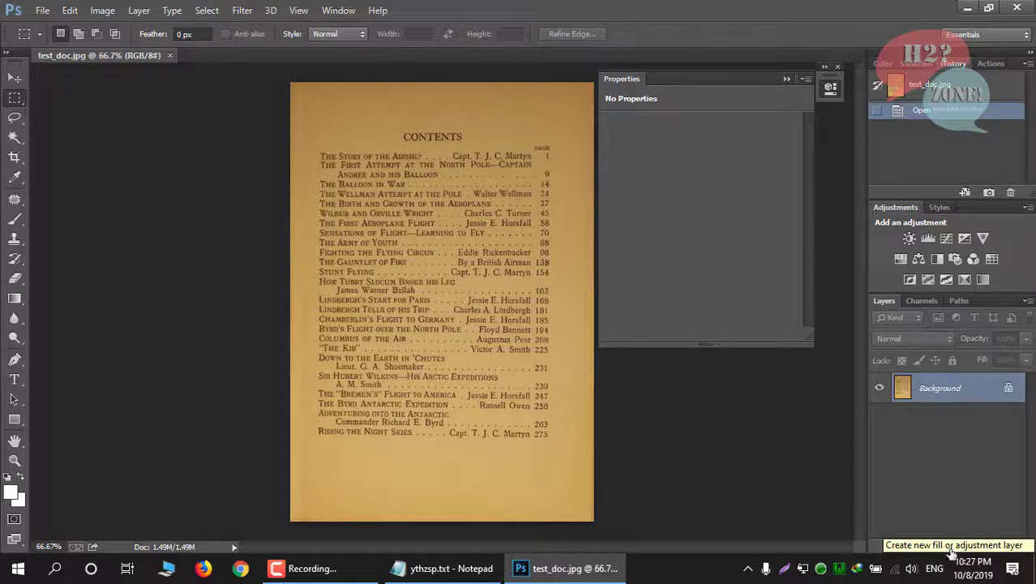
# - Add a Levels adjustment layer and check the note about choosing the background colour
pyautogui.click(952, 550)
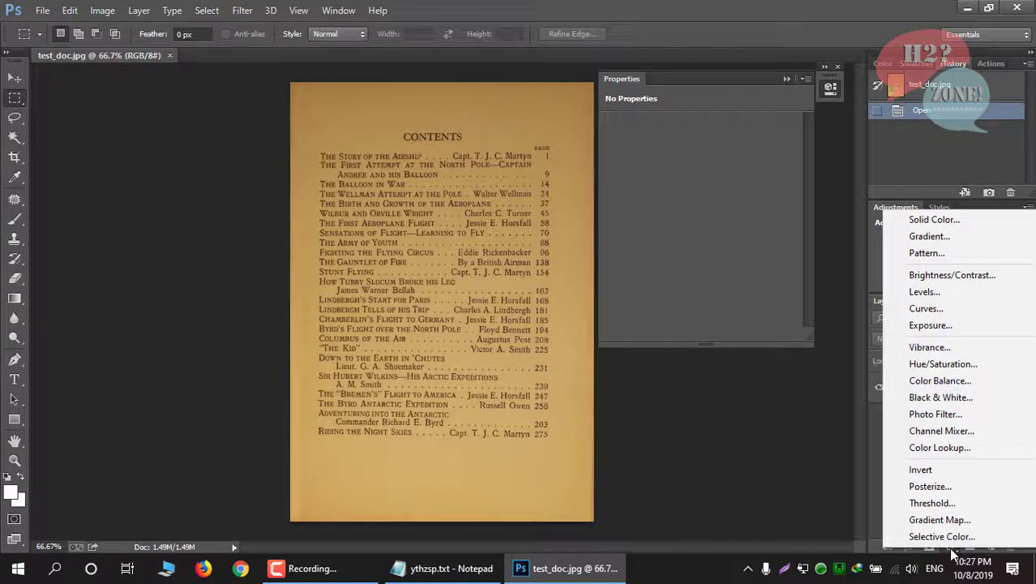
pyautogui.click(963, 293)
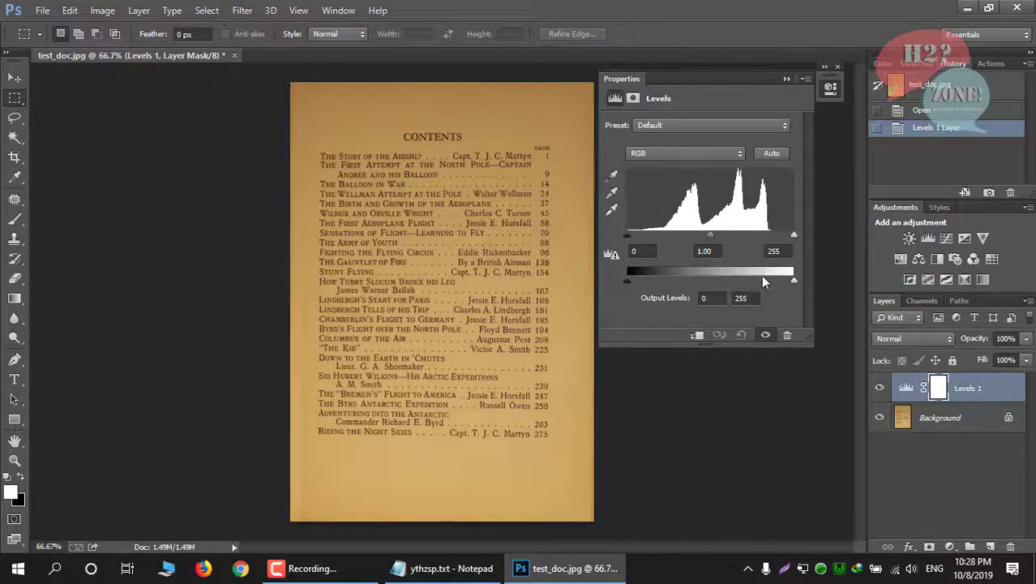
pyautogui.click(444, 569)
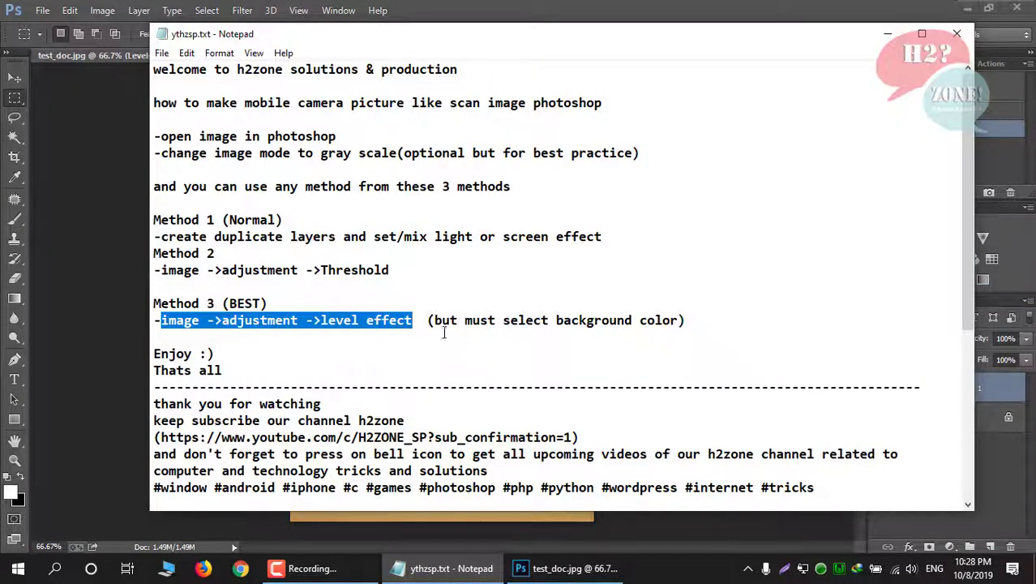
pyautogui.moveTo(434, 319); pyautogui.dragTo(681, 321)
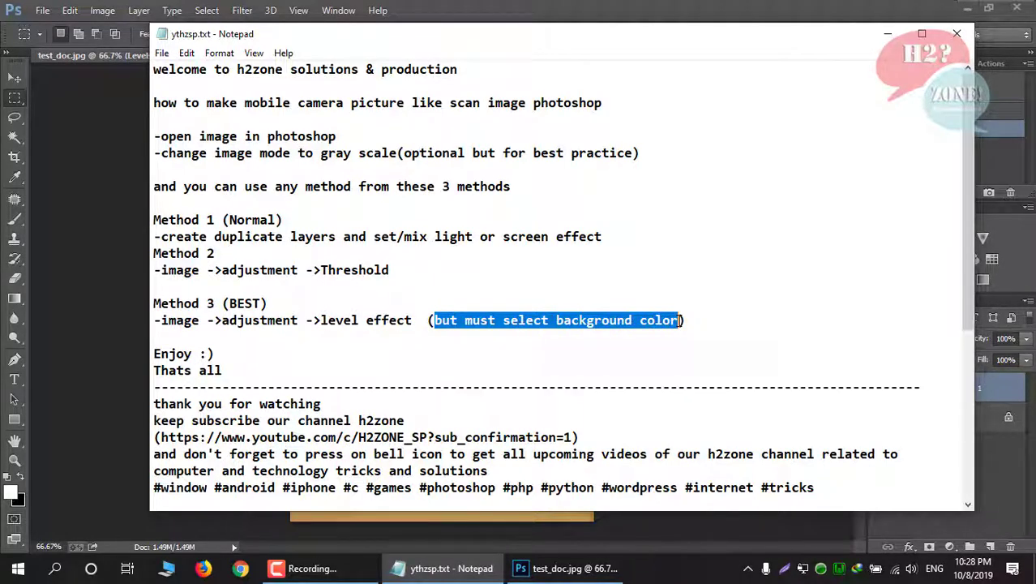
# - Sample the page background repeatedly with the white-point eyedropper, including the top edges
pyautogui.moveTo(454, 581)
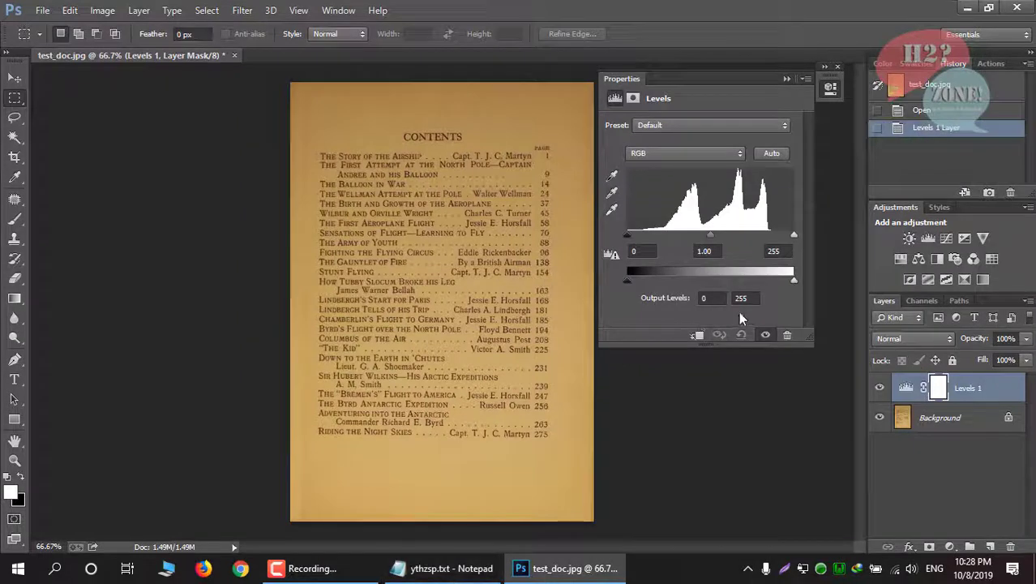
pyautogui.click(613, 212)
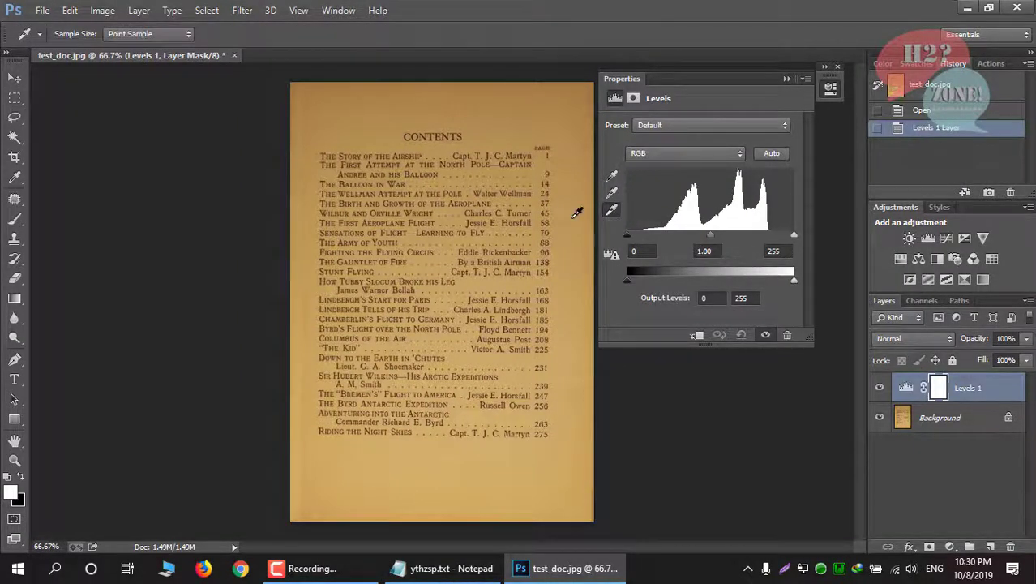
pyautogui.click(572, 201)
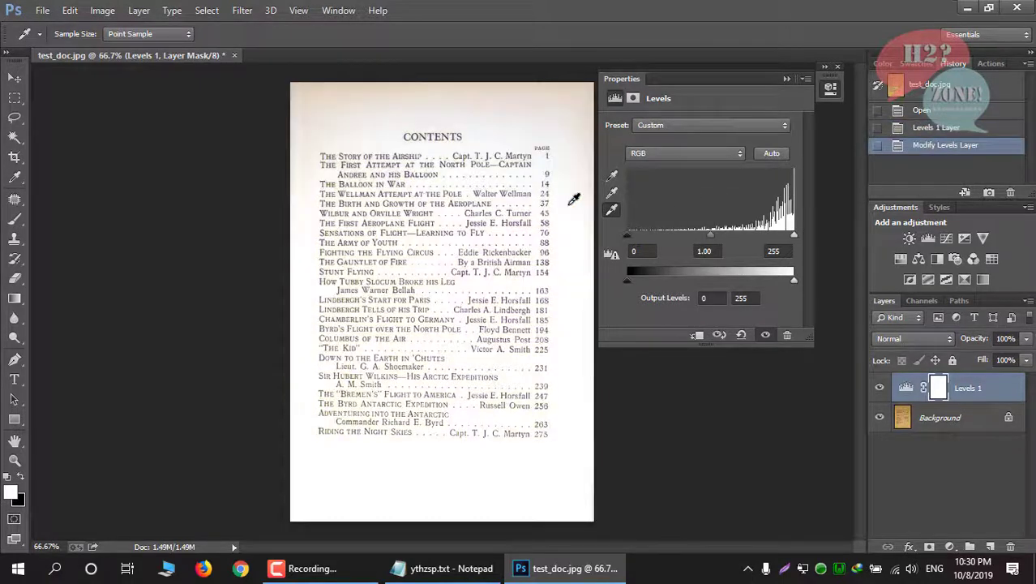
pyautogui.click(577, 146)
pyautogui.click(582, 115)
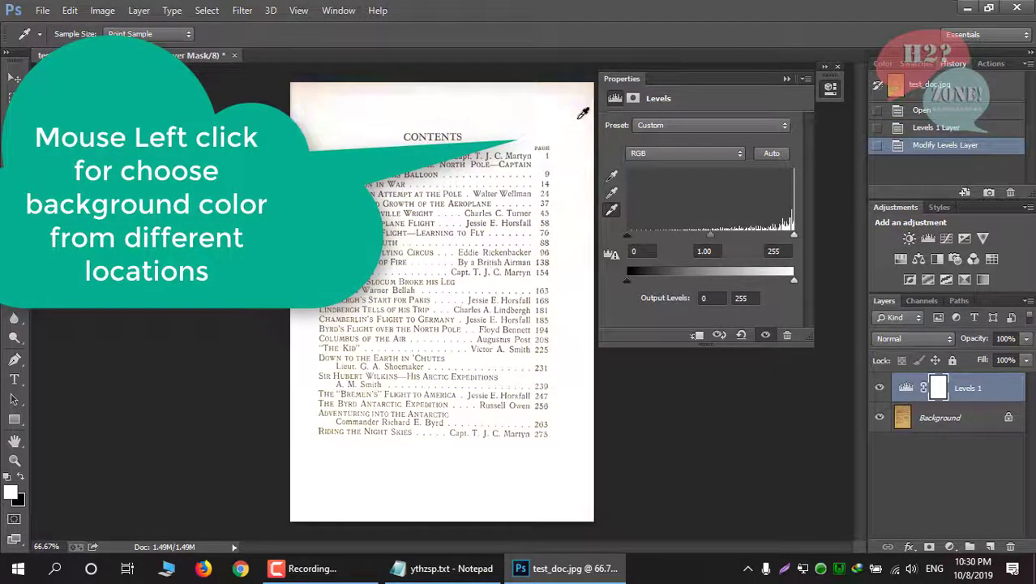
pyautogui.click(583, 101)
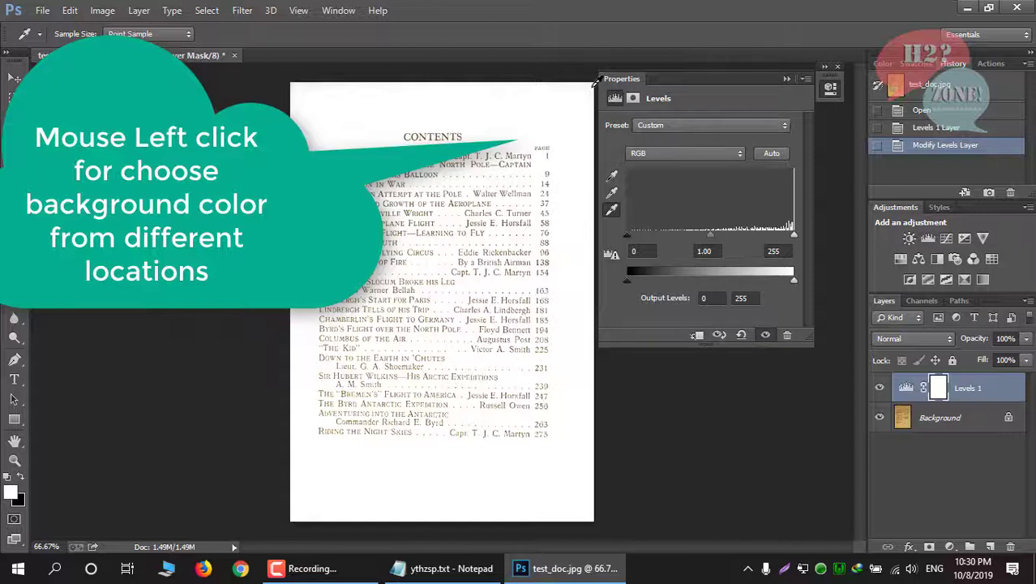
pyautogui.click(595, 82)
pyautogui.click(327, 90)
pyautogui.click(321, 86)
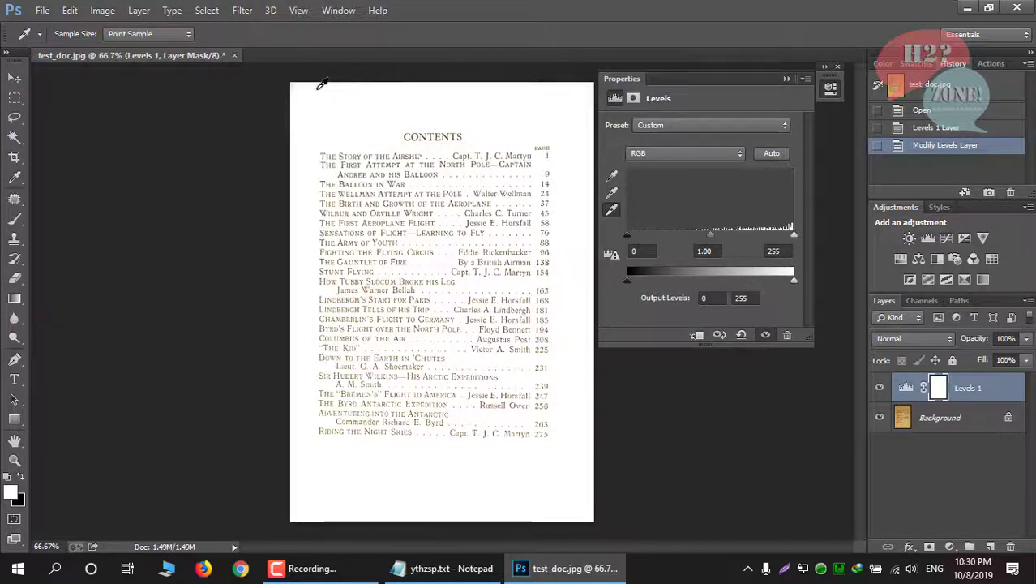
pyautogui.click(323, 80)
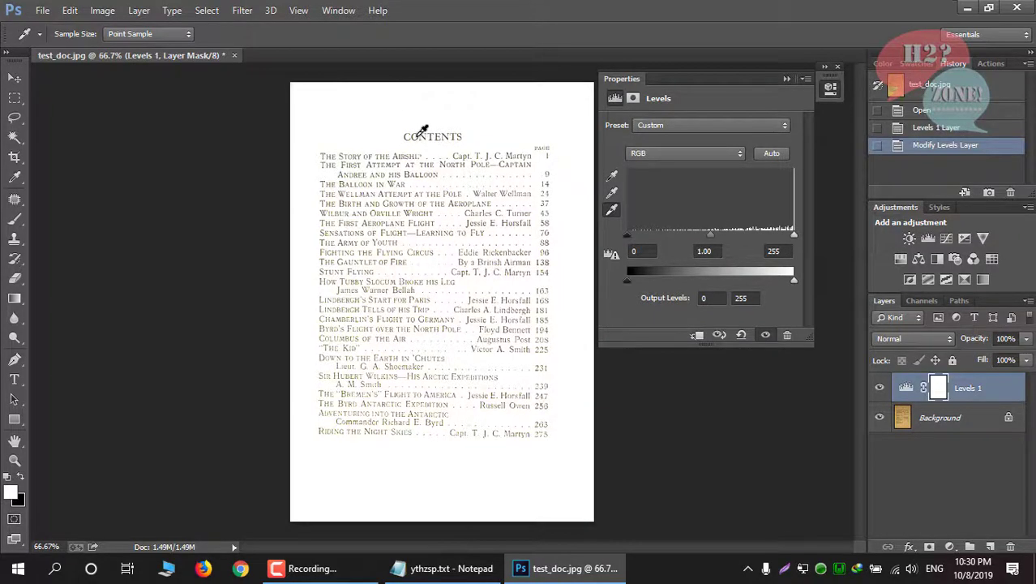
# - Zoom the whitened page to 100% to inspect the contents text
pyautogui.hotkey('ctrl', '+')
pyautogui.scroll(-2, 422, 129)
pyautogui.hotkey('ctrl', '+')
pyautogui.hotkey('ctrl', '-')
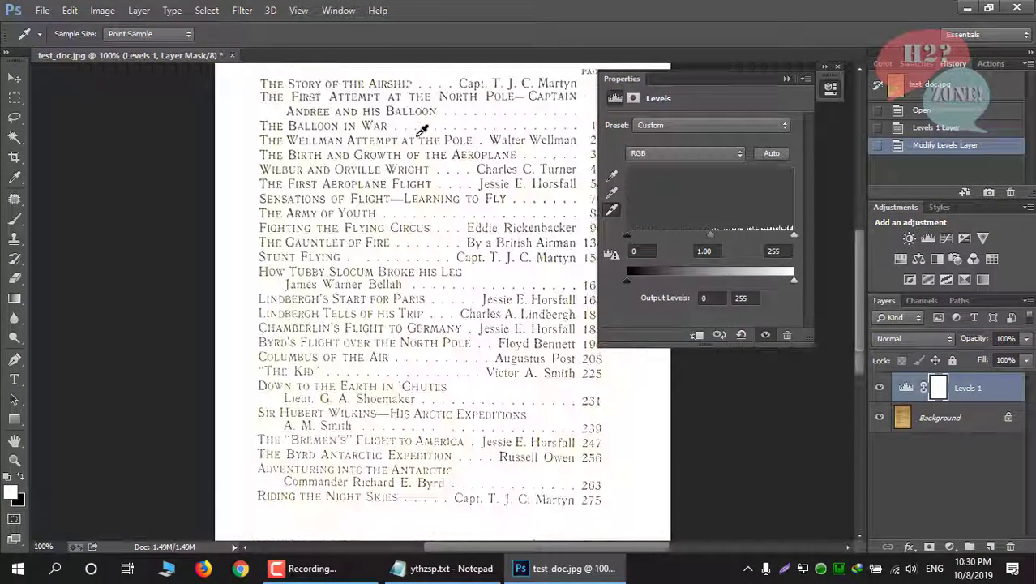
pyautogui.moveTo(857, 271); pyautogui.dragTo(857, 242)
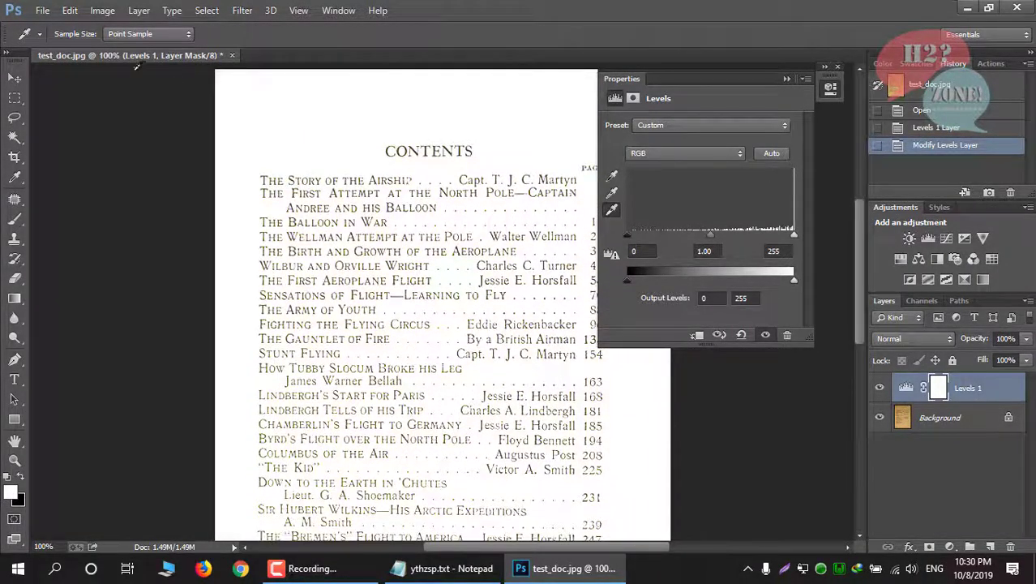
pyautogui.click(42, 10)
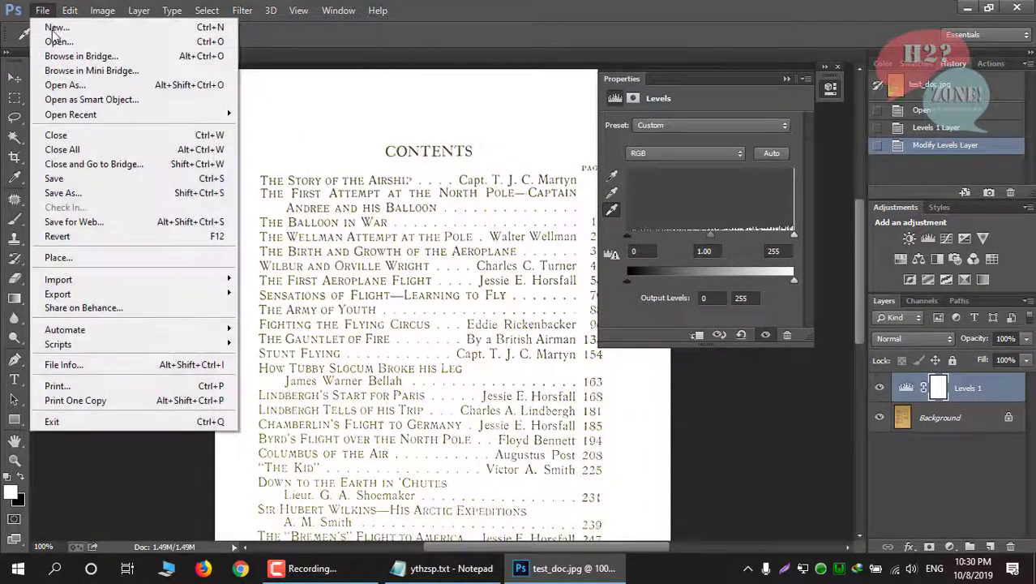
# - Save the Levels-whitened page as method3.png on the Desktop with default PNG options
pyautogui.click(74, 193)
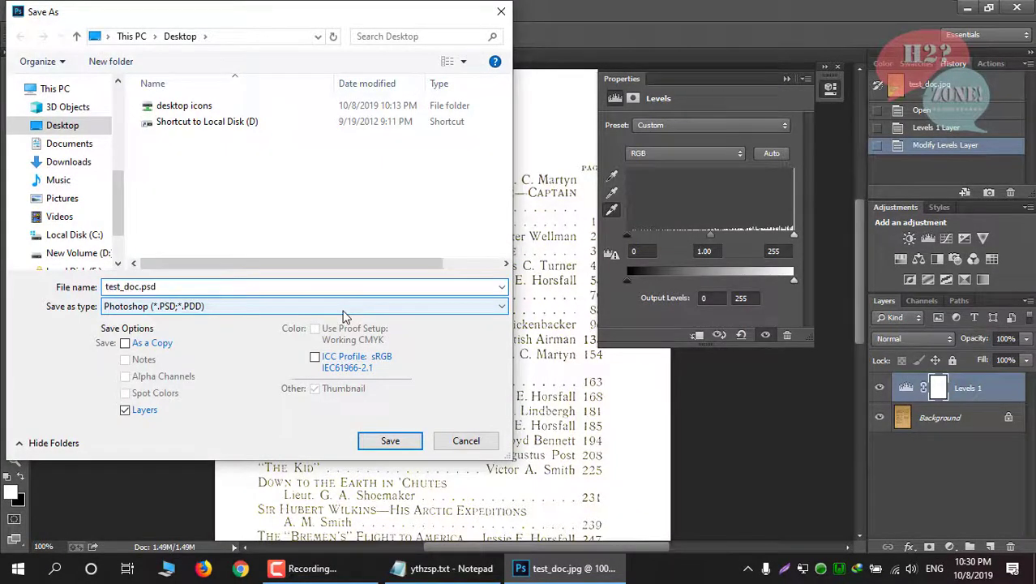
pyautogui.click(343, 310)
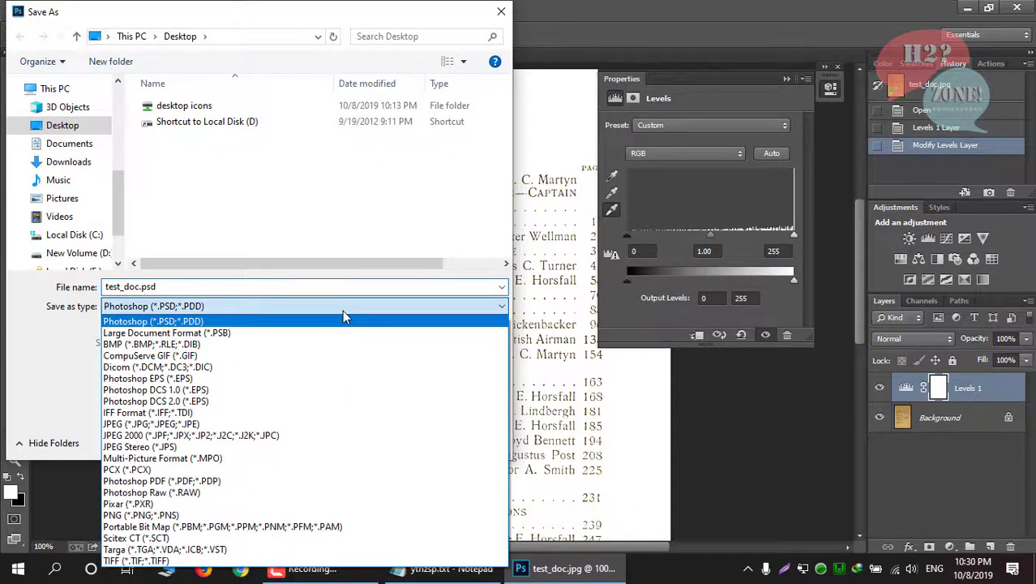
pyautogui.click(178, 515)
pyautogui.click(199, 138)
pyautogui.click(140, 287)
pyautogui.click(140, 286)
pyautogui.press('BackSpace')
pyautogui.write('3.png')
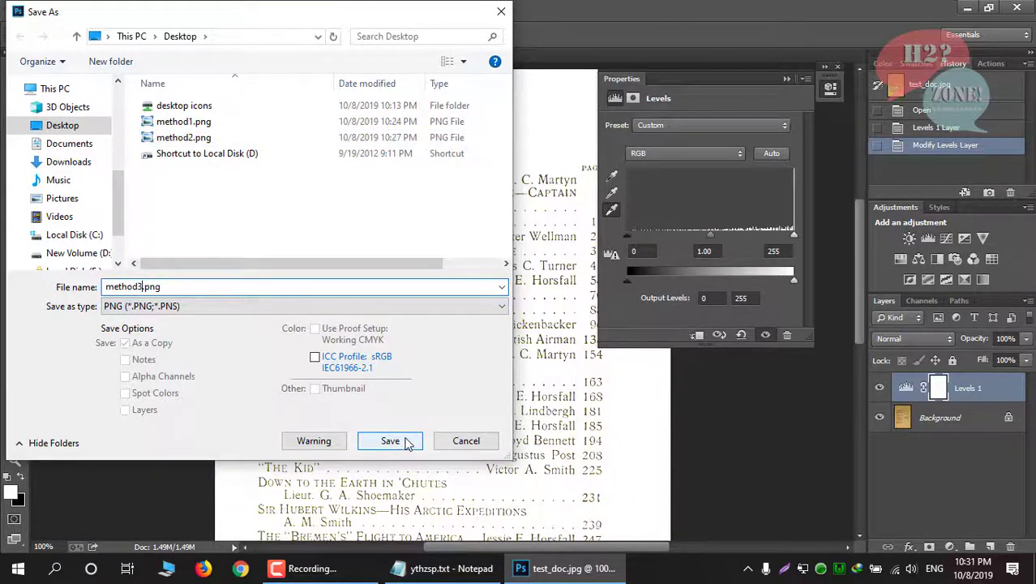
pyautogui.click(390, 441)
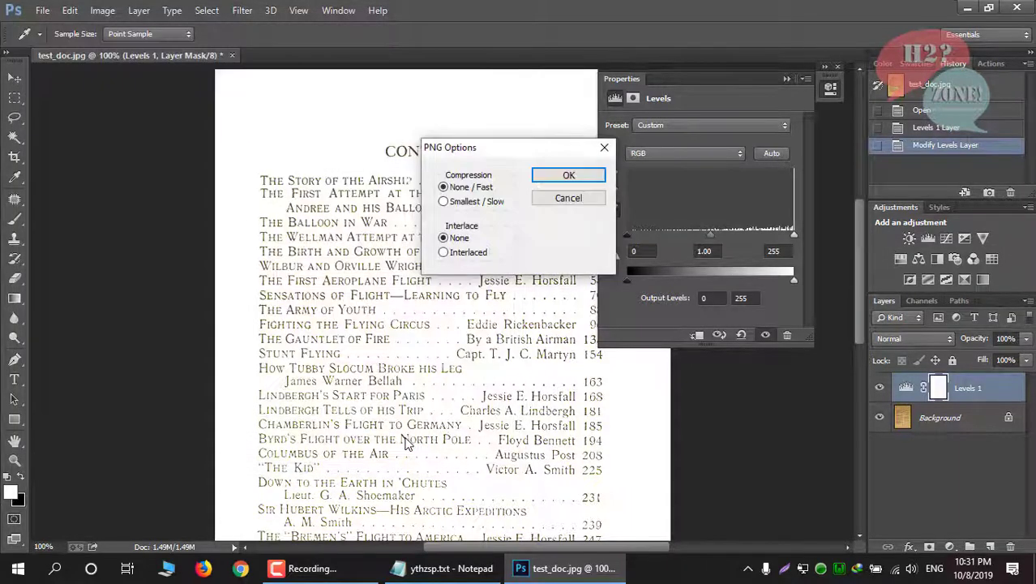
pyautogui.click(568, 176)
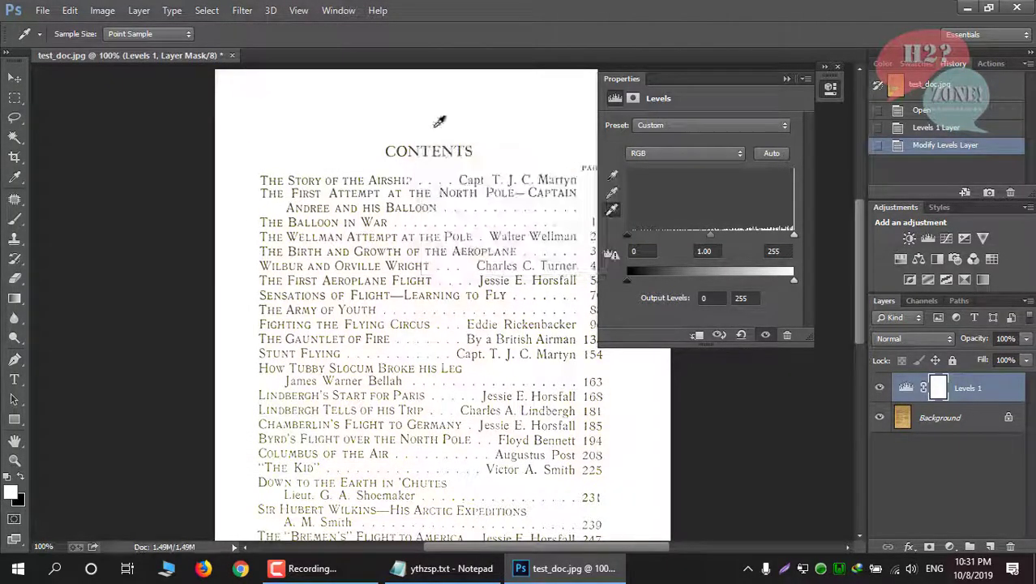
# - Close test_doc.jpg without saving and minimise Photoshop
pyautogui.click(232, 57)
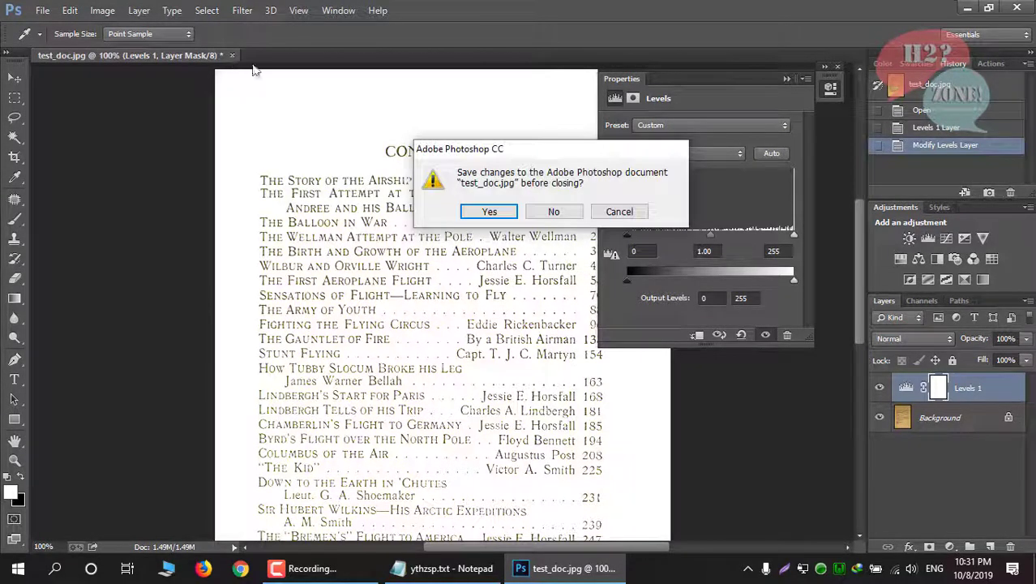
pyautogui.click(553, 211)
pyautogui.click(568, 569)
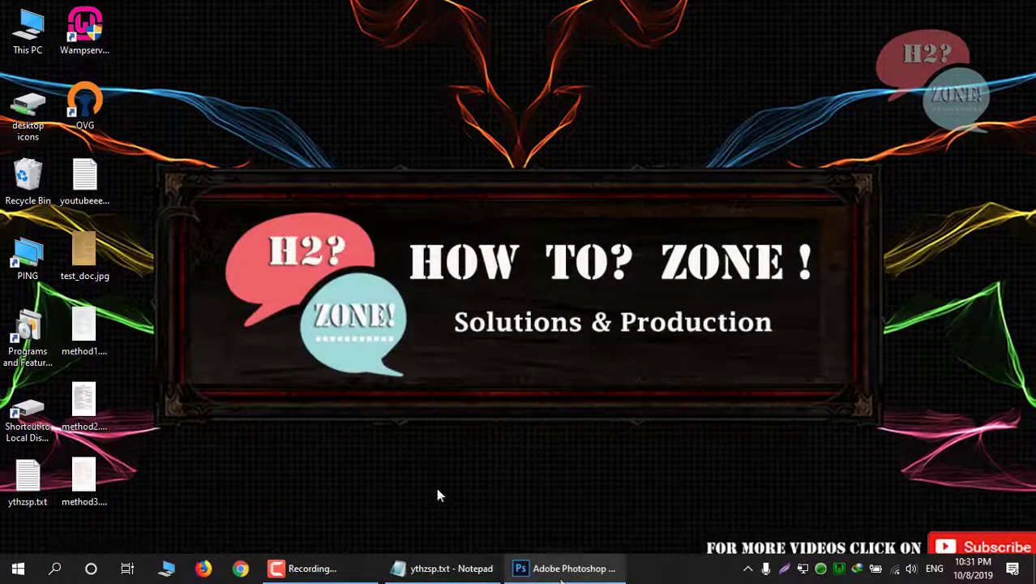
pyautogui.doubleClick(91, 244)
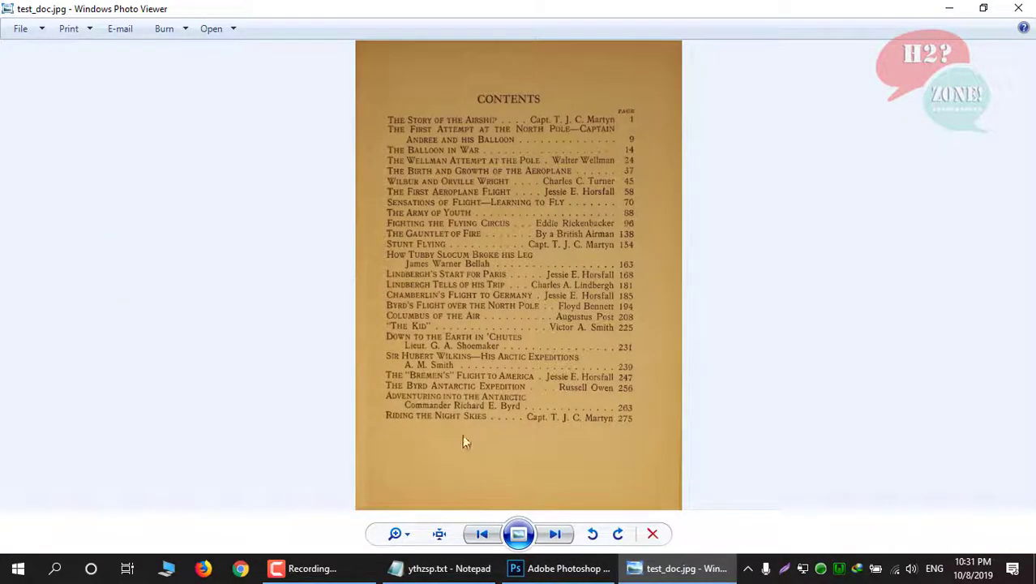
pyautogui.click(395, 534)
pyautogui.scroll(1, 407, 535)
pyautogui.scroll(5, 398, 518)
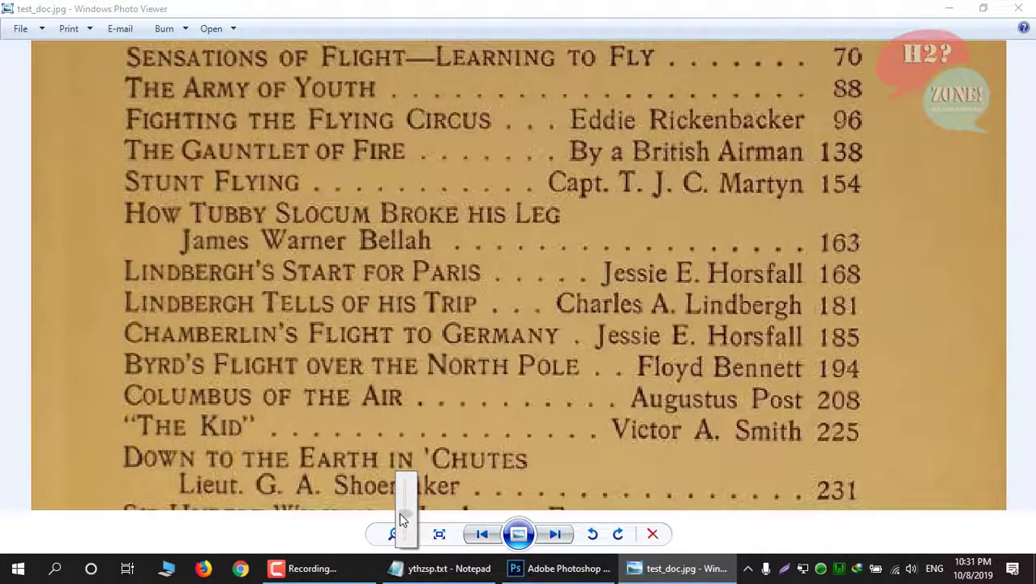
pyautogui.moveTo(399, 513); pyautogui.dragTo(401, 534)
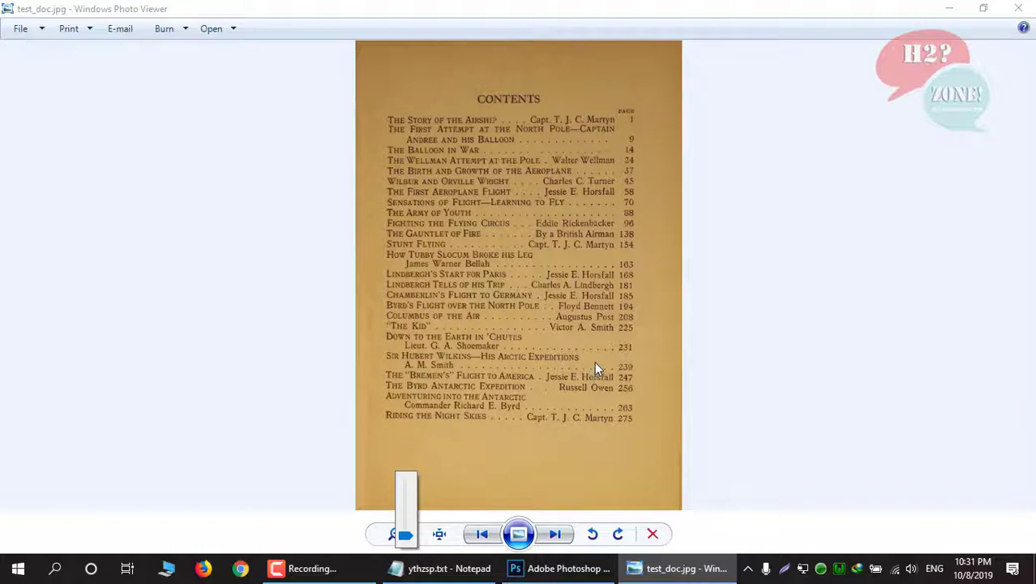
pyautogui.press('Right')
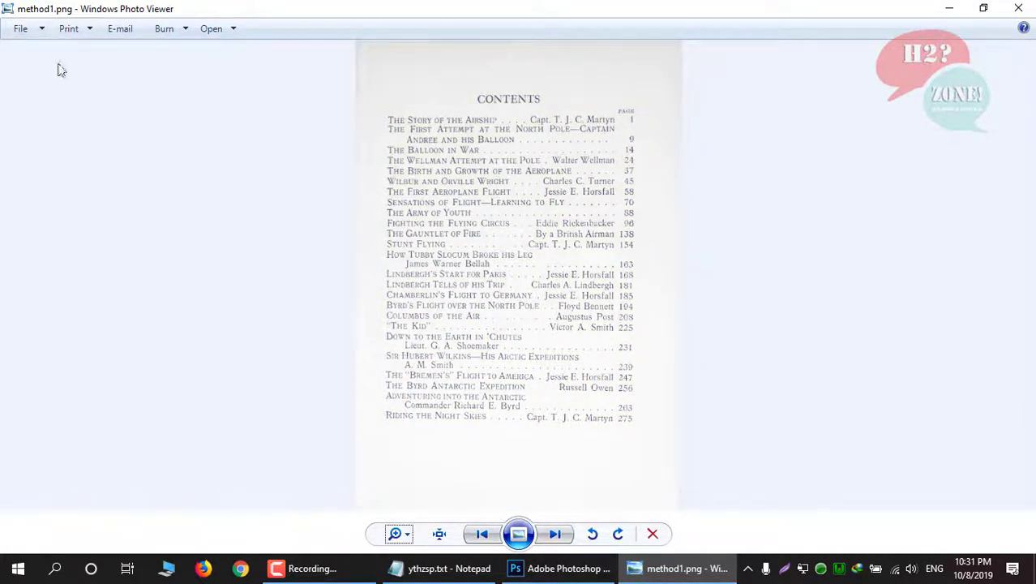
pyautogui.press('Right')
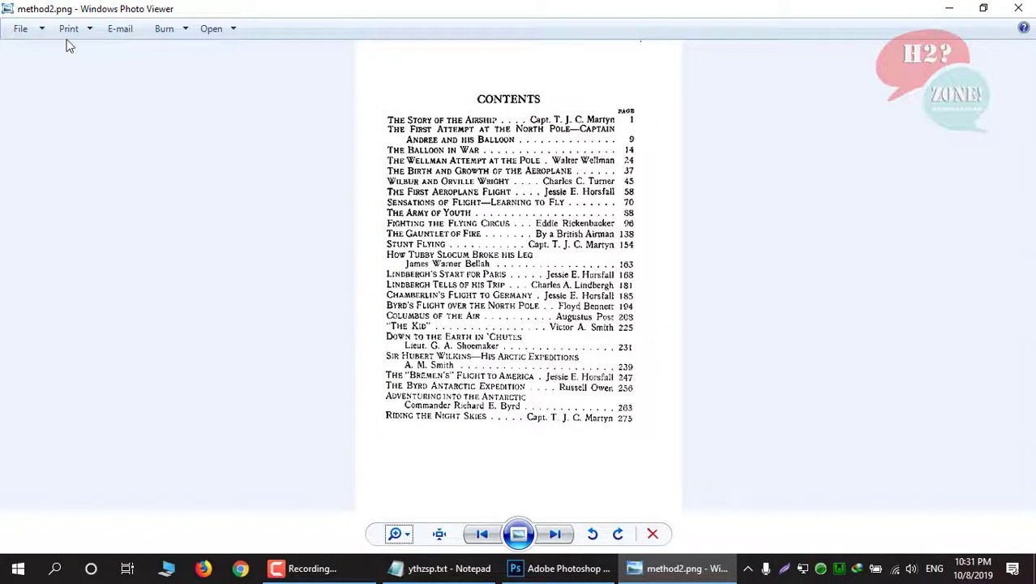
pyautogui.moveTo(394, 534)
pyautogui.mouseDown()
pyautogui.moveTo(410, 519)
pyautogui.moveTo(405, 542)
pyautogui.mouseUp()
pyautogui.press('Right')
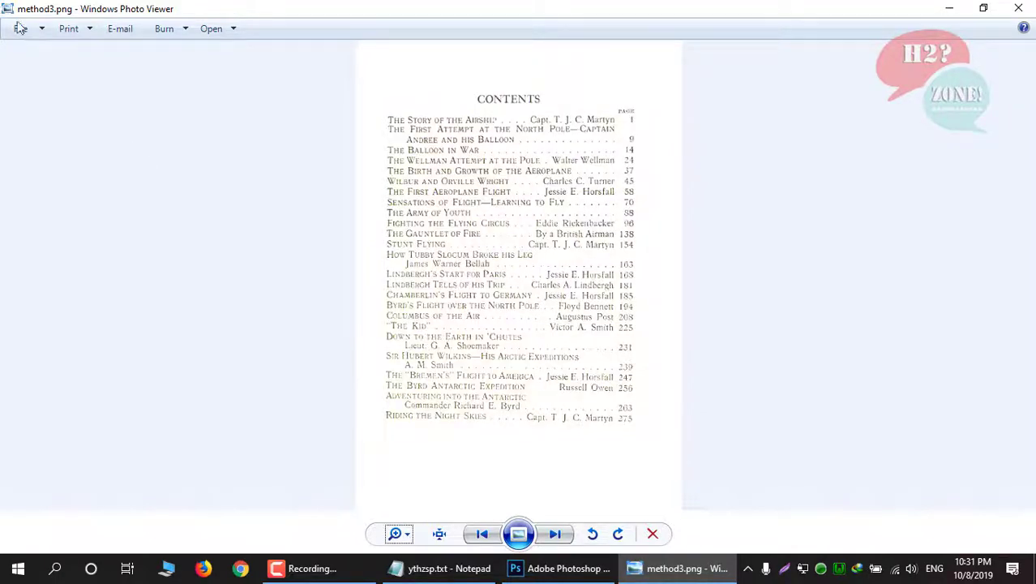
pyautogui.moveTo(394, 532)
pyautogui.mouseDown()
pyautogui.moveTo(410, 535)
pyautogui.moveTo(407, 523)
pyautogui.mouseUp()
pyautogui.moveTo(407, 521); pyautogui.dragTo(407, 541)
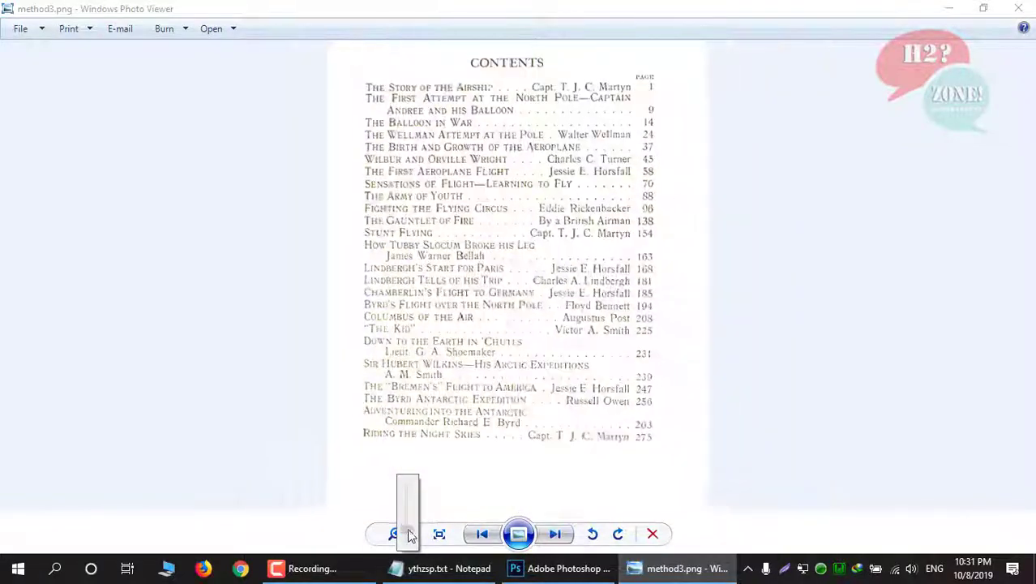
pyautogui.press('Right')
pyautogui.press('Right')
pyautogui.press('Right')
pyautogui.press('Right')
pyautogui.press('Right')
pyautogui.press('Right')
pyautogui.press('Right')
pyautogui.press('Right')
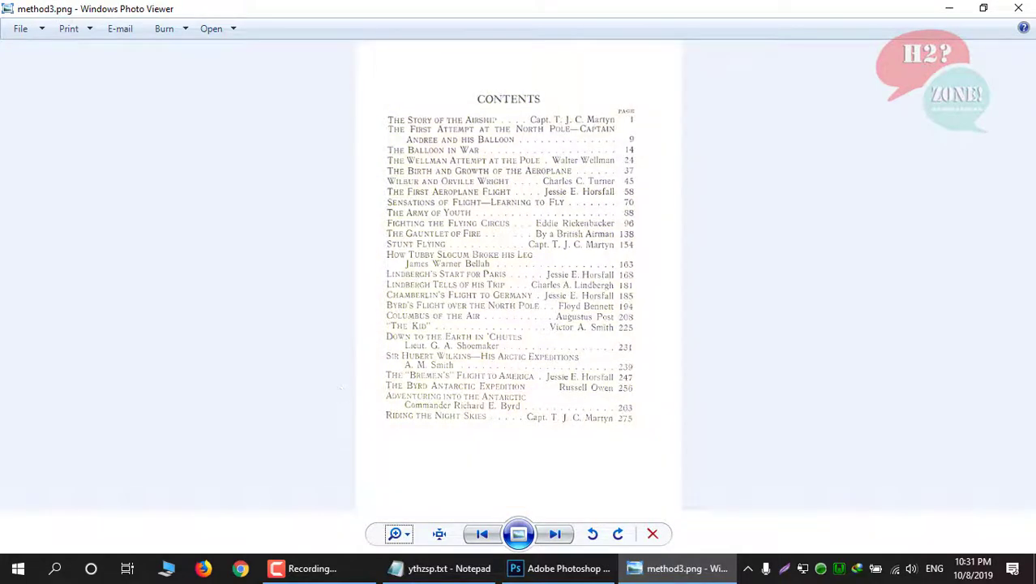
pyautogui.click(1019, 11)
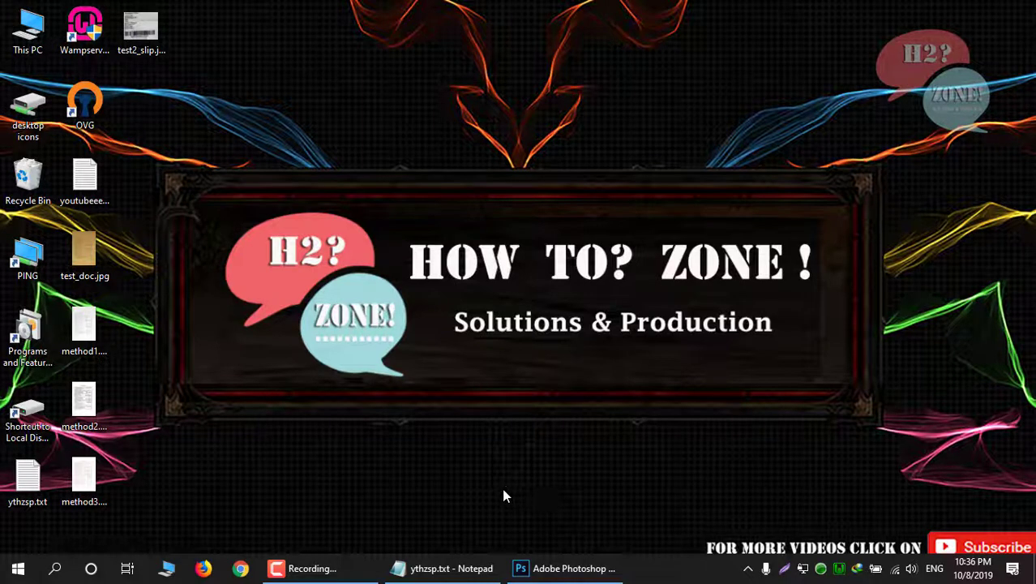
# - Add 'lets test one more slip photo' below Method 3 in the notes, then minimise Notepad
pyautogui.click(460, 568)
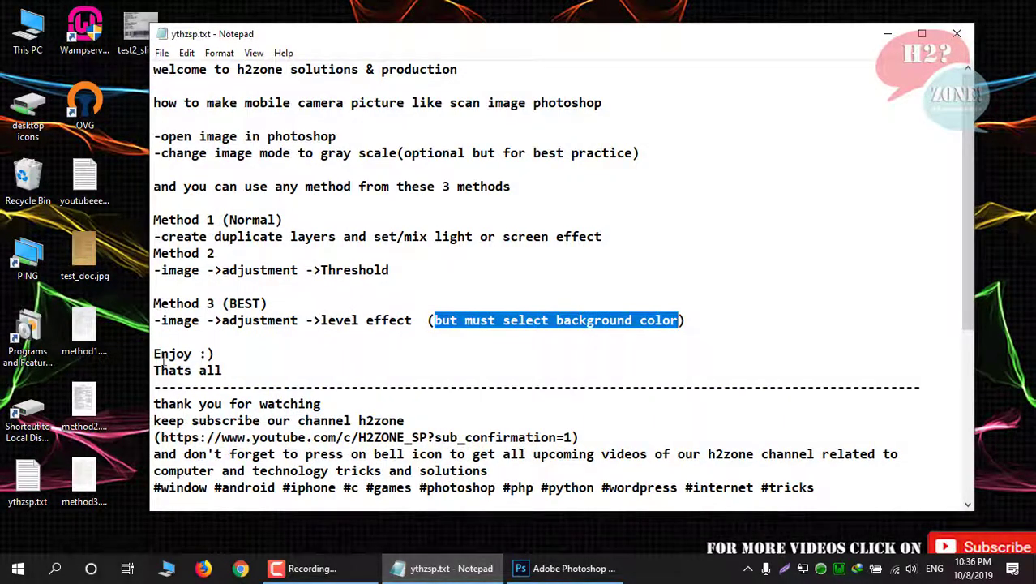
pyautogui.click(176, 335)
pyautogui.press('Return')
pyautogui.press('Return')
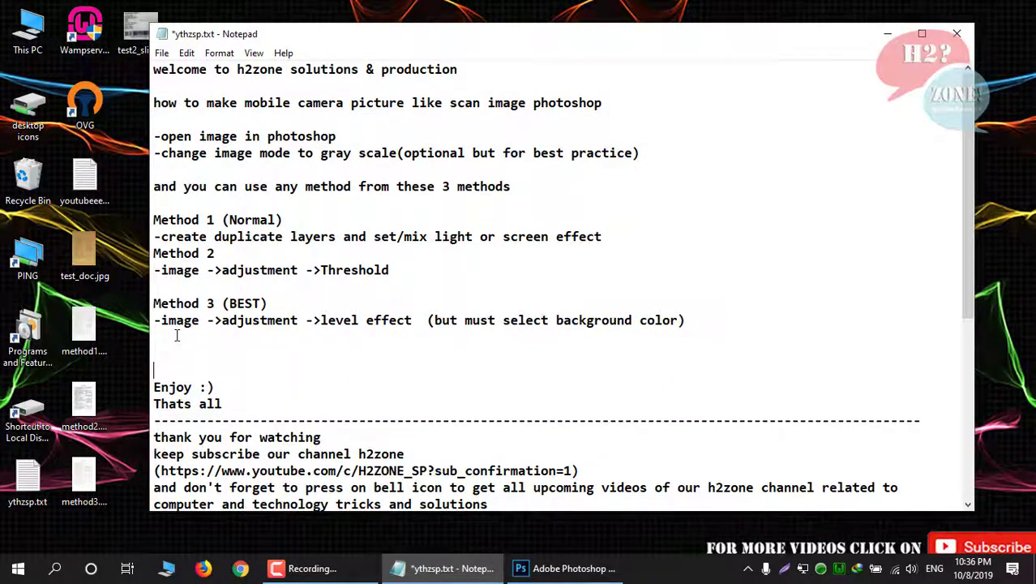
pyautogui.write('lt')
pyautogui.press('BackSpace')
pyautogui.write('ets test one ')
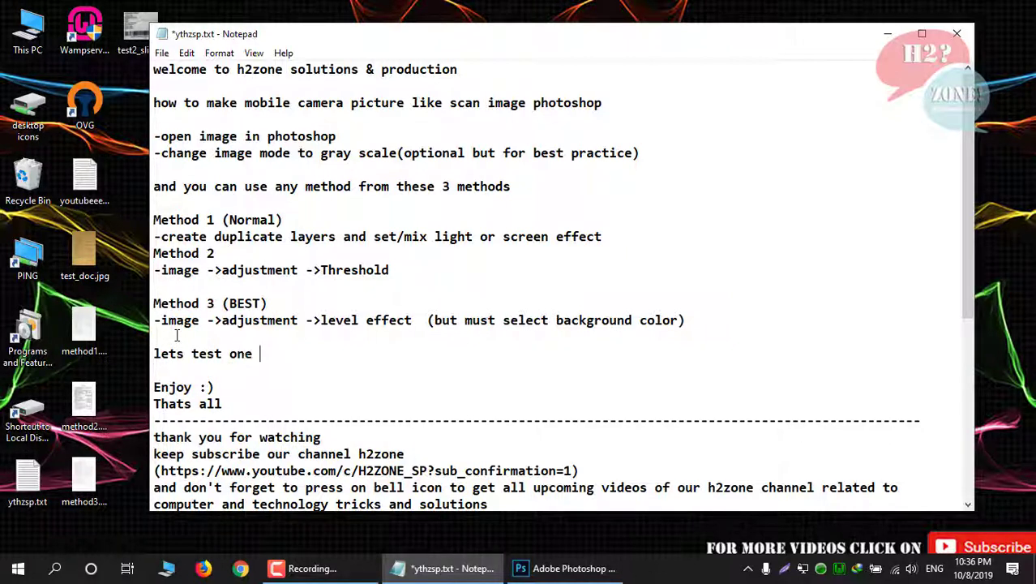
pyautogui.write('more slip photo')
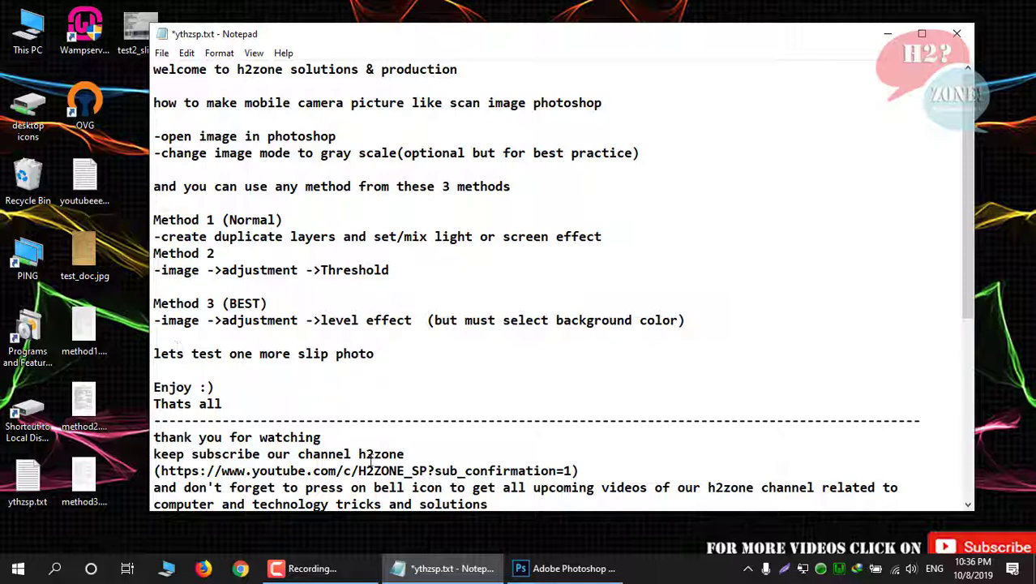
pyautogui.click(445, 567)
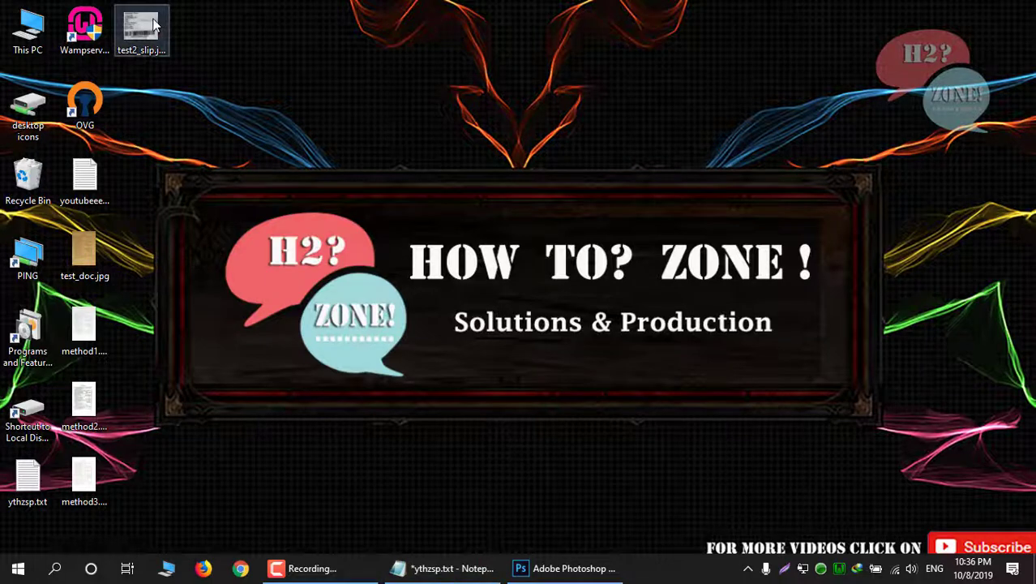
# - Open test2_slip.jpeg in Photoshop, collapse Properties, and review the Method 3 notes
pyautogui.moveTo(154, 24); pyautogui.dragTo(389, 286)
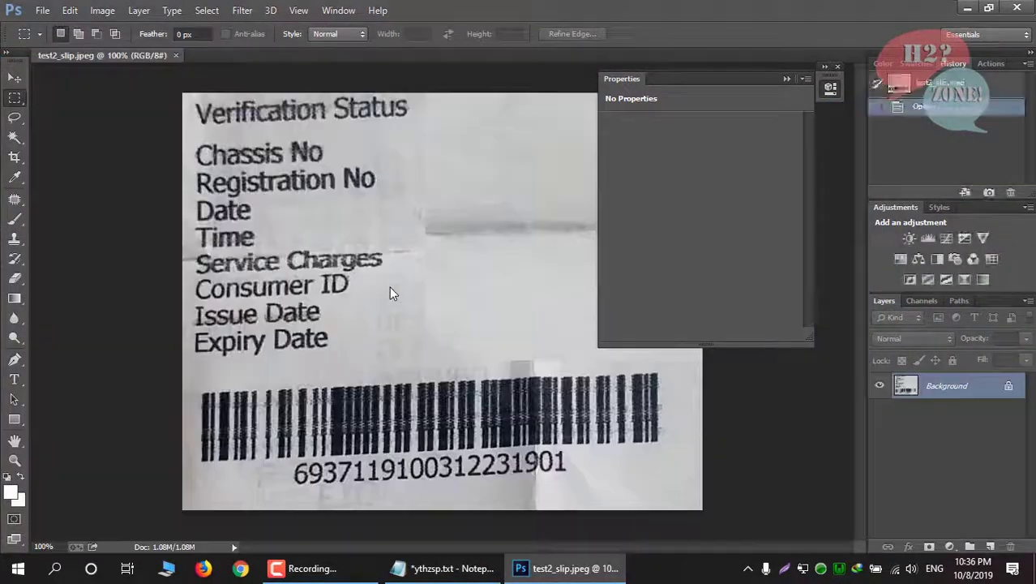
pyautogui.click(785, 79)
pyautogui.click(445, 568)
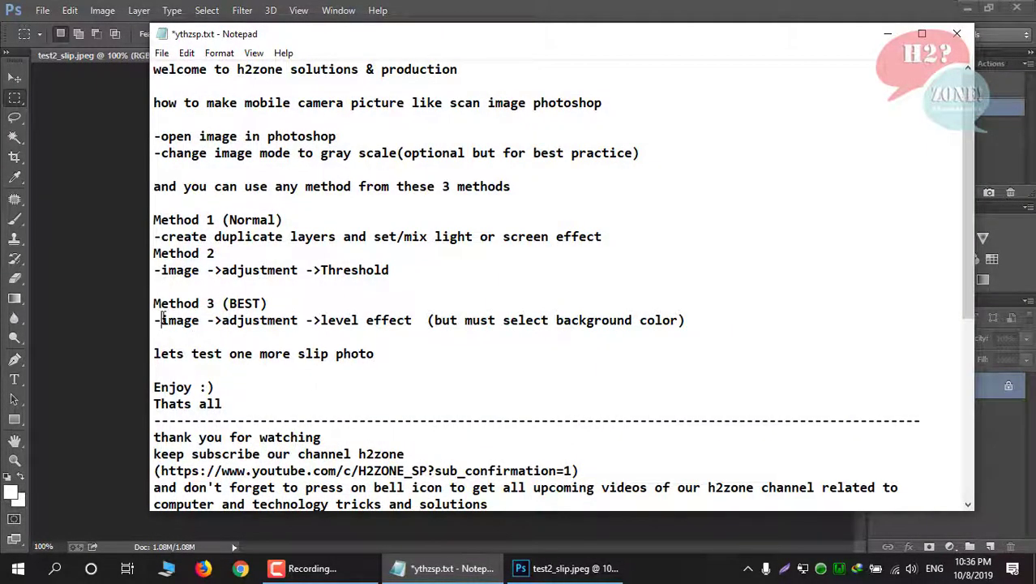
pyautogui.moveTo(153, 304); pyautogui.dragTo(734, 321)
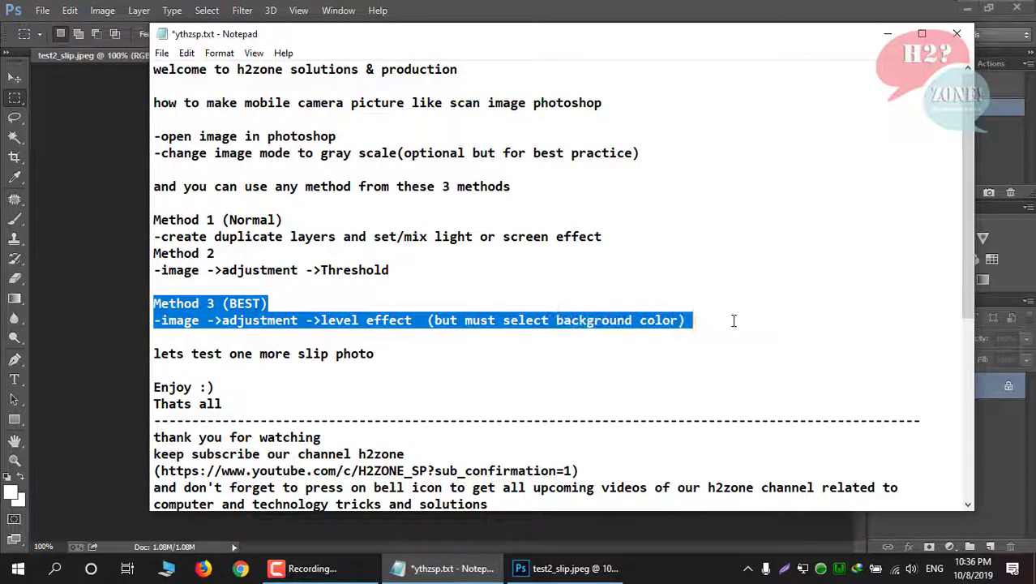
pyautogui.click(602, 14)
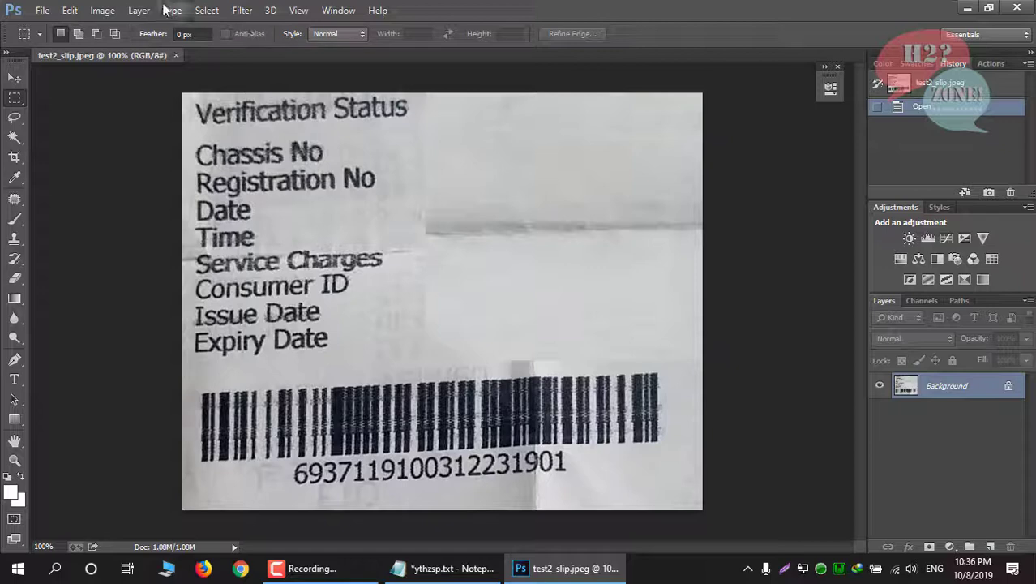
pyautogui.click(102, 10)
pyautogui.click(97, 10)
pyautogui.click(71, 10)
pyautogui.click(75, 13)
pyautogui.click(102, 10)
# - Whiten the slip's grey background and band with Levels white-point samples, then apply
pyautogui.moveTo(131, 48)
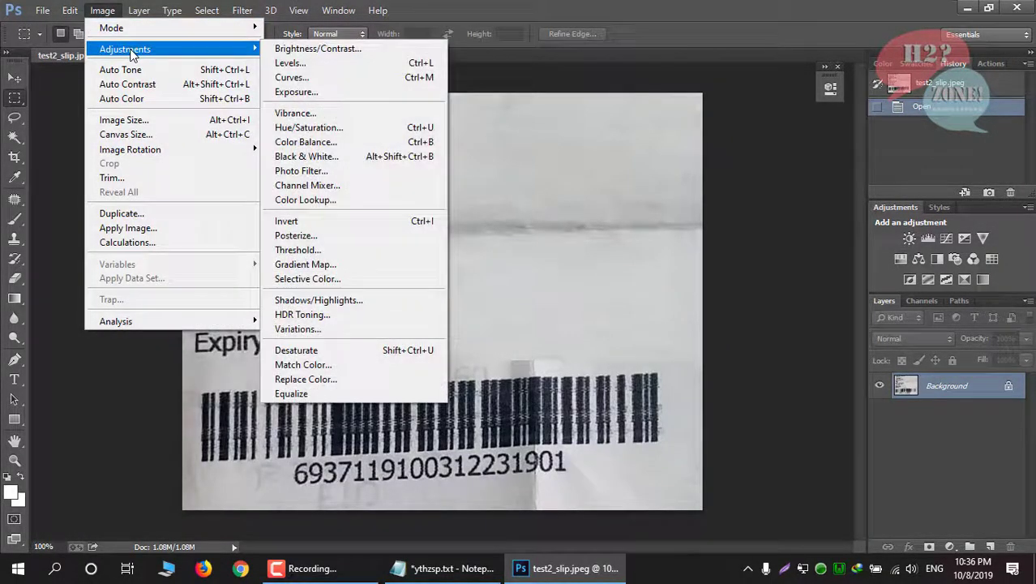
pyautogui.click(285, 63)
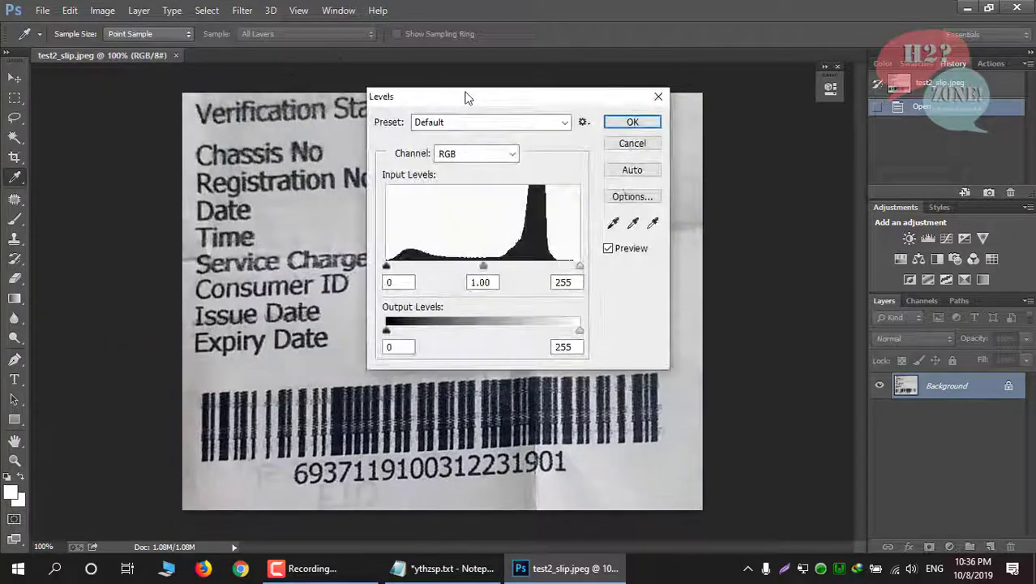
pyautogui.moveTo(474, 99); pyautogui.dragTo(813, 118)
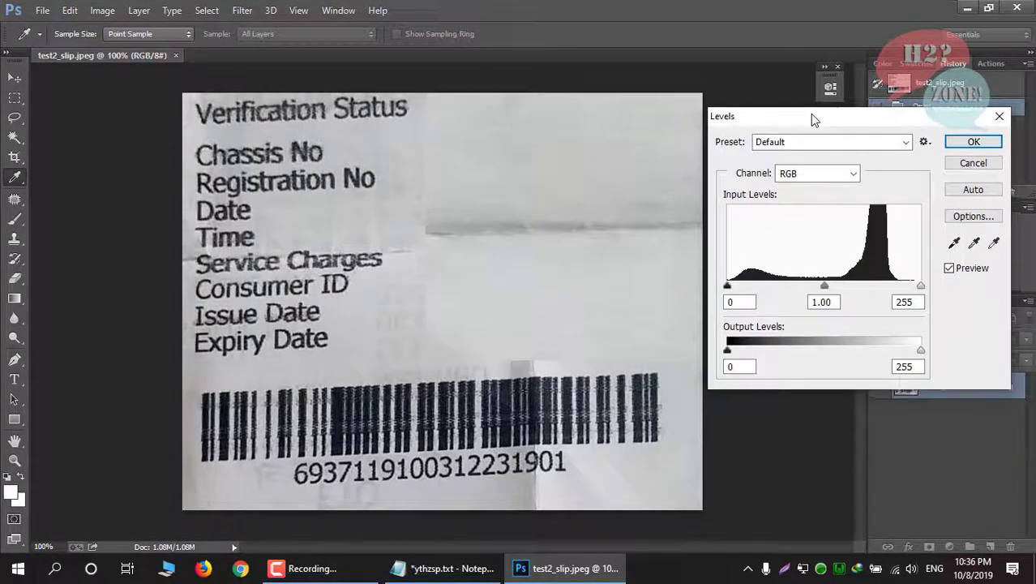
pyautogui.click(994, 245)
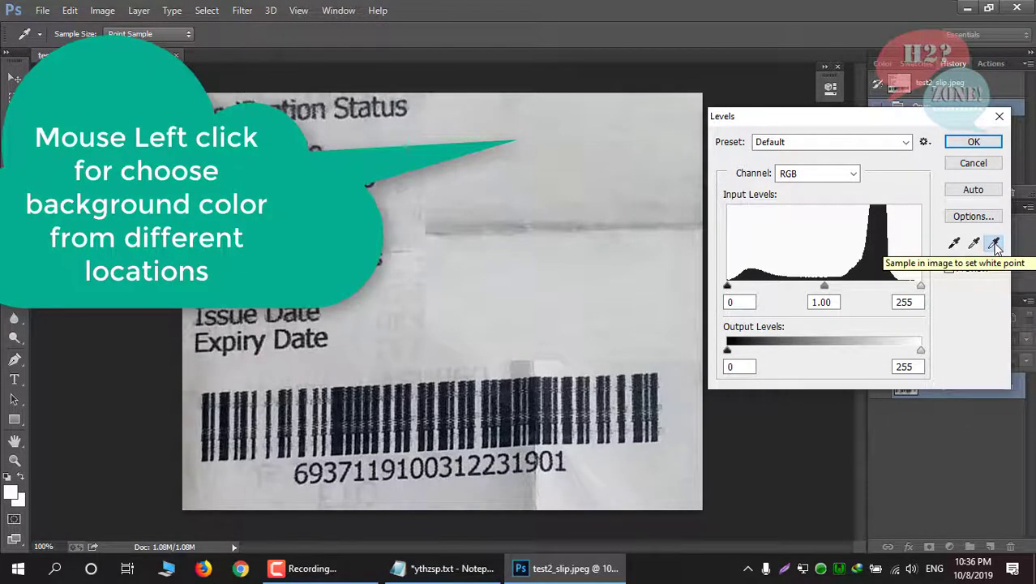
pyautogui.click(529, 181)
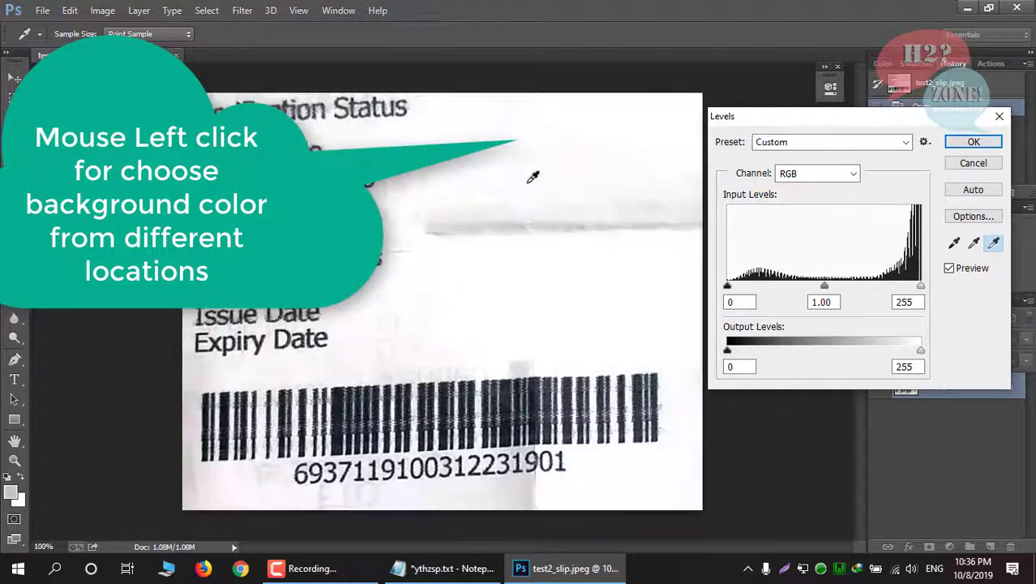
pyautogui.click(401, 177)
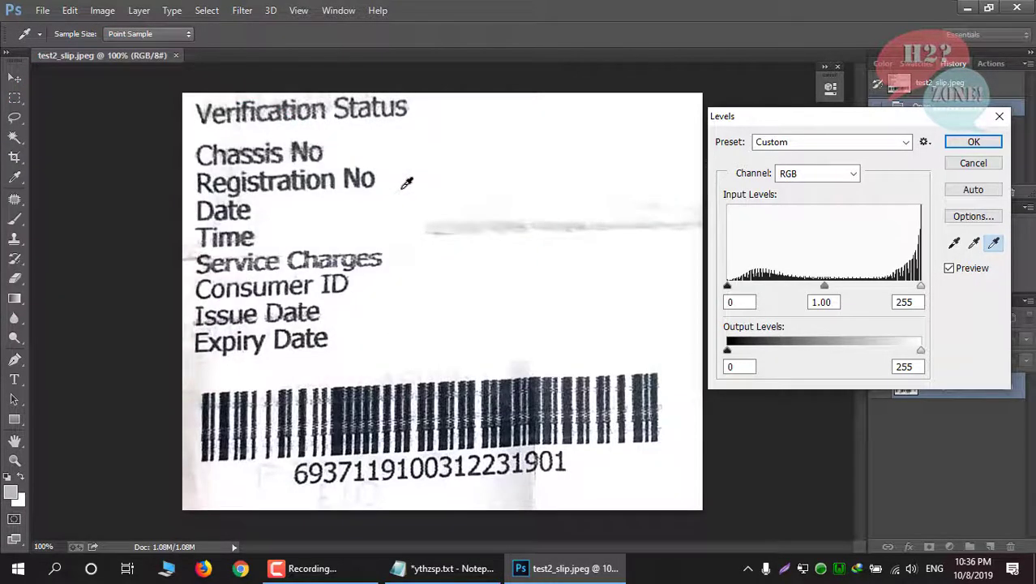
pyautogui.click(441, 228)
pyautogui.click(446, 234)
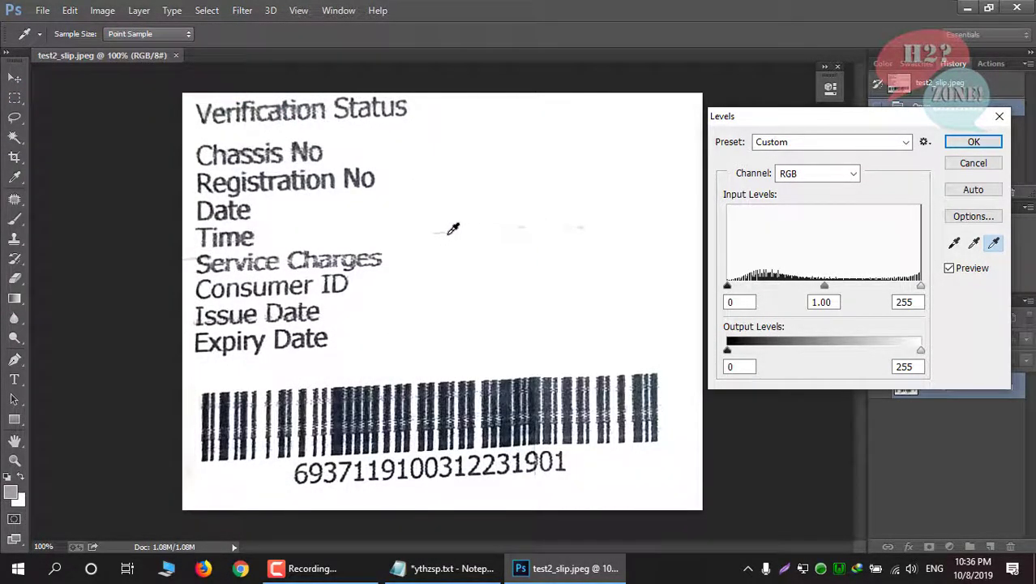
pyautogui.click(523, 227)
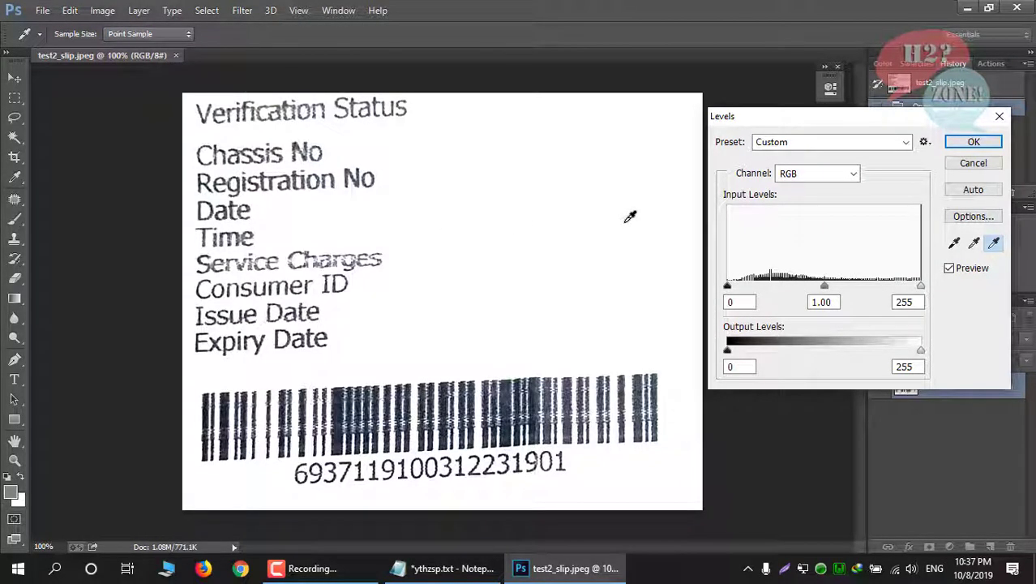
pyautogui.hotkey('ctrl', '-')
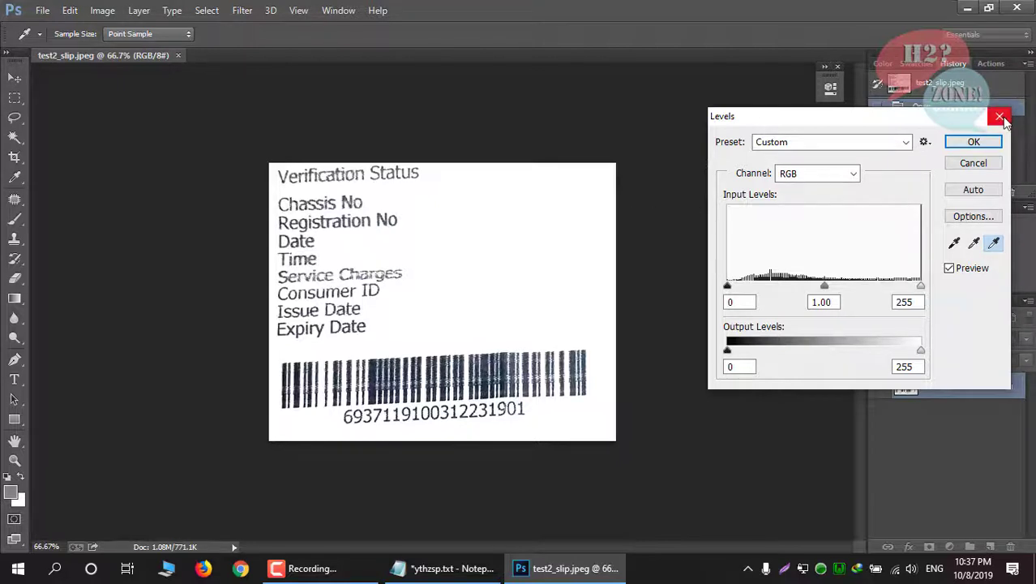
pyautogui.click(974, 141)
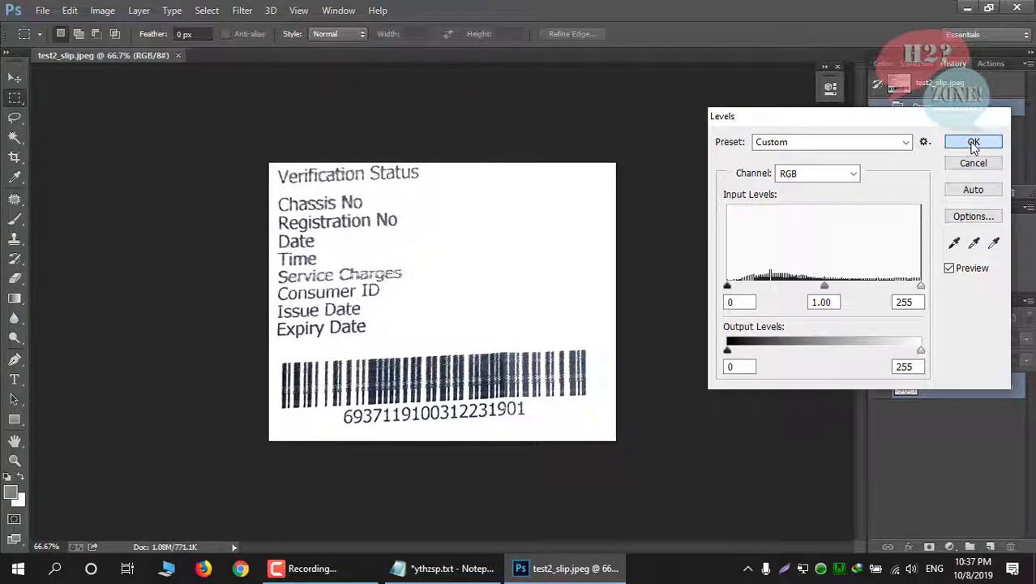
# - Save the cleaned slip as test2_slip_re.jpg
pyautogui.click(43, 9)
pyautogui.click(80, 196)
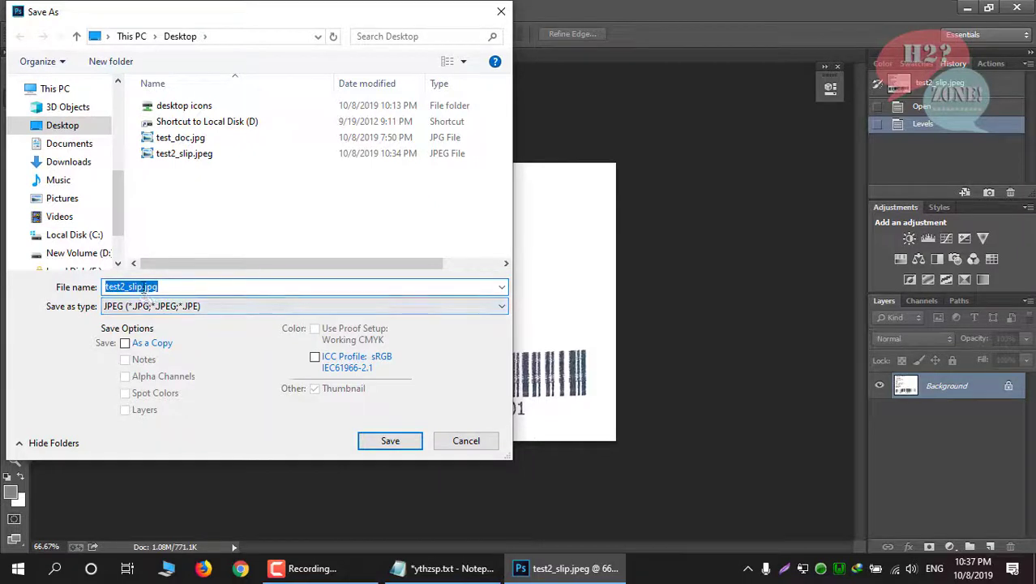
pyautogui.click(143, 287)
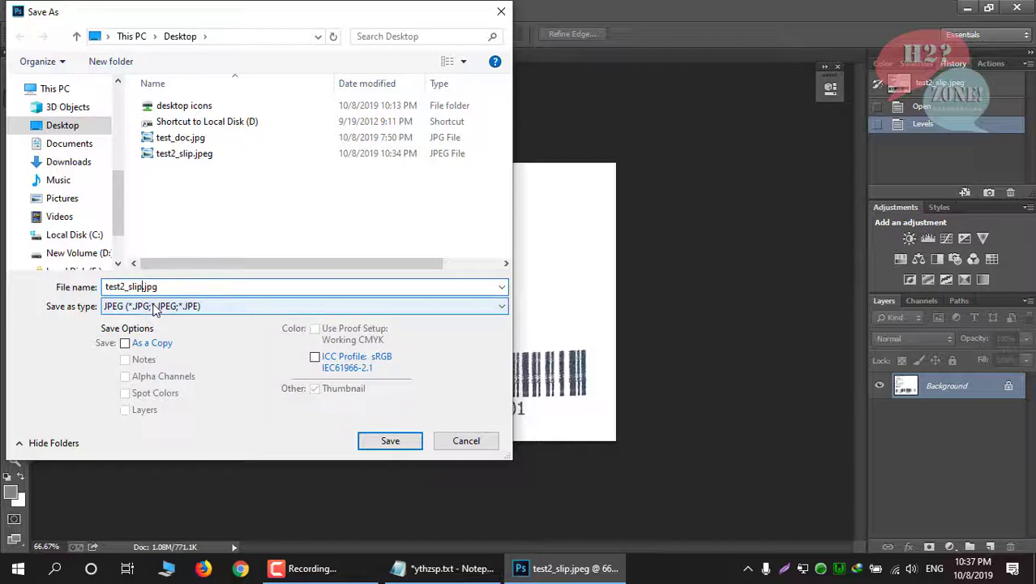
pyautogui.write('_re')
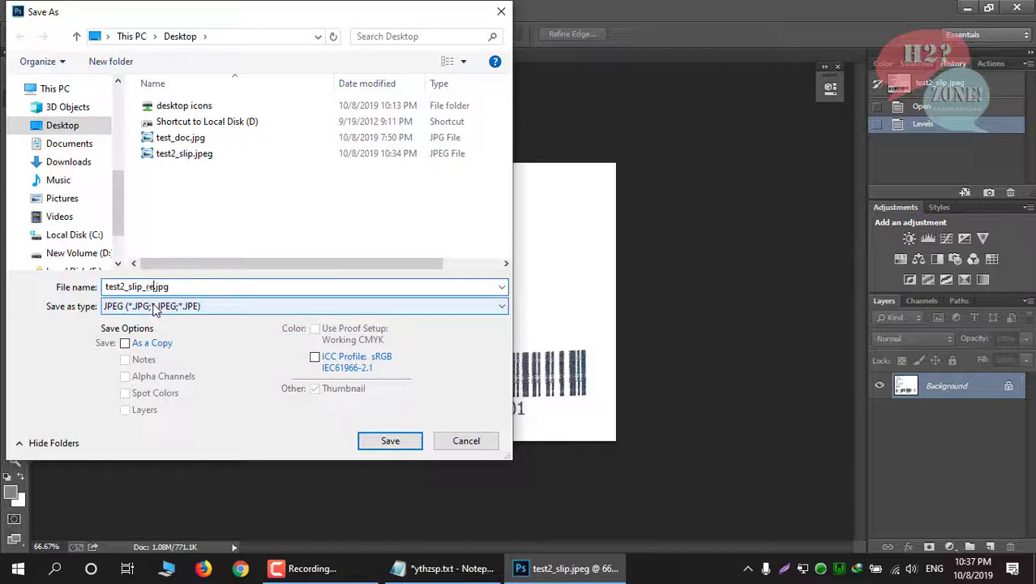
pyautogui.click(386, 444)
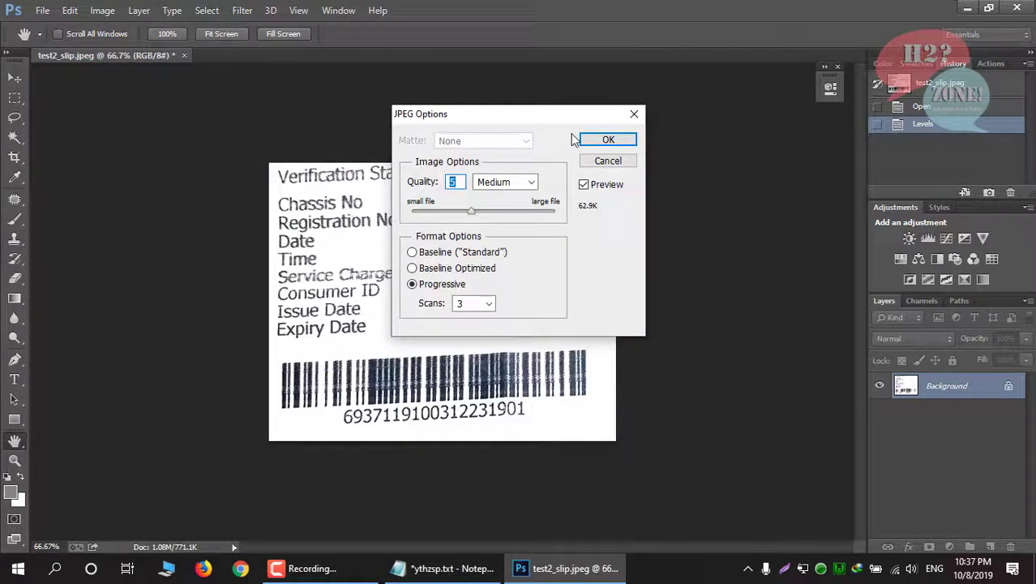
# - Set JPEG quality to 12 Maximum, finish saving, and close the document
pyautogui.moveTo(473, 211); pyautogui.dragTo(517, 215)
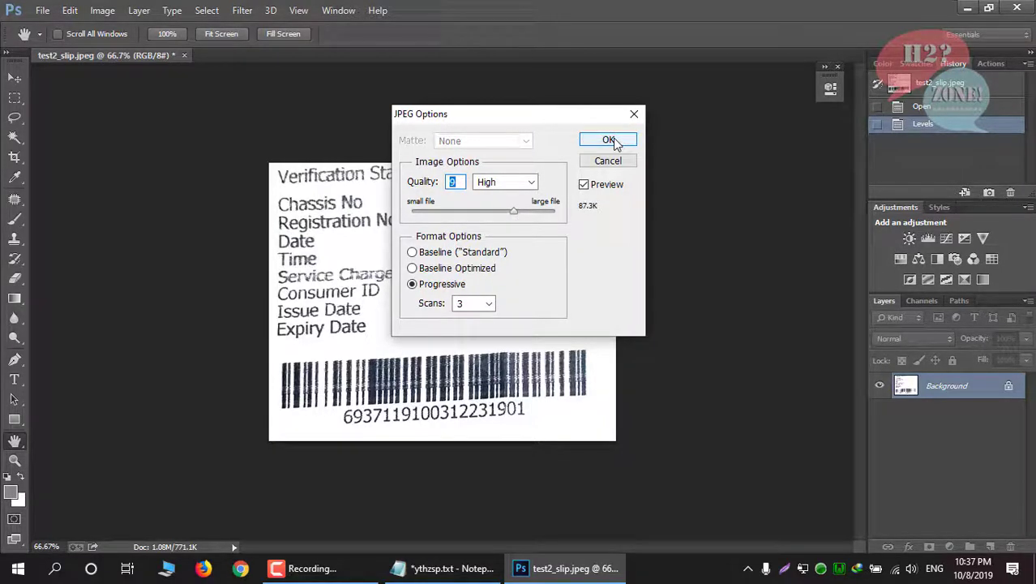
pyautogui.moveTo(514, 212); pyautogui.dragTo(572, 212)
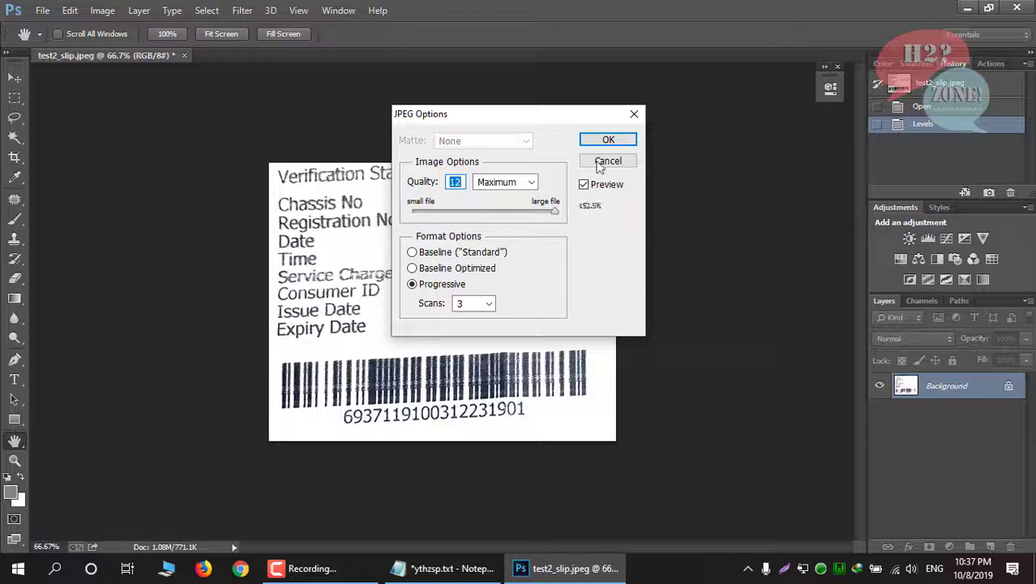
pyautogui.click(608, 139)
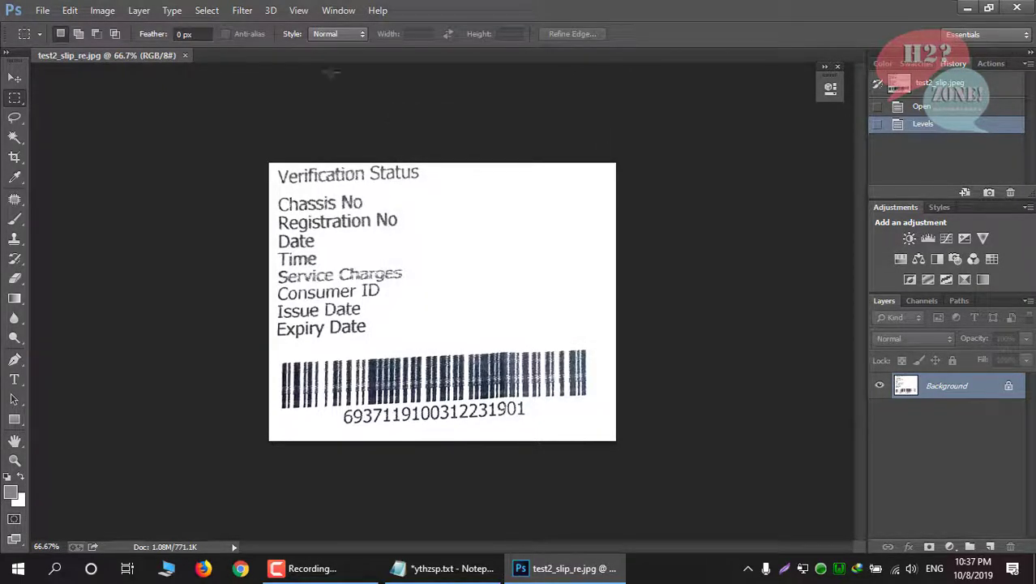
pyautogui.click(187, 55)
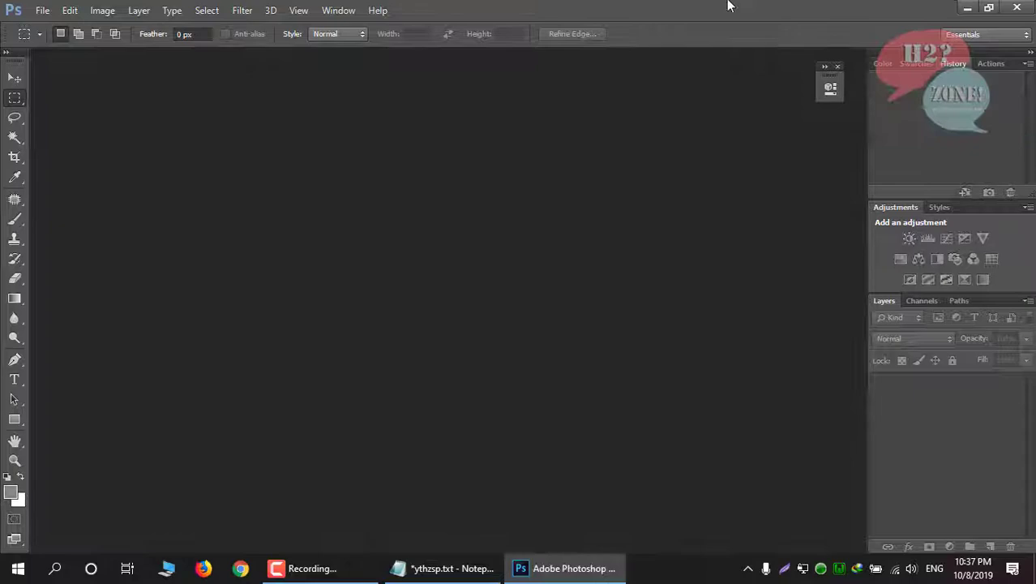
# - Quit Photoshop, minimise Notepad, and open test2_slip.jpeg in Photo Viewer
pyautogui.click(1018, 10)
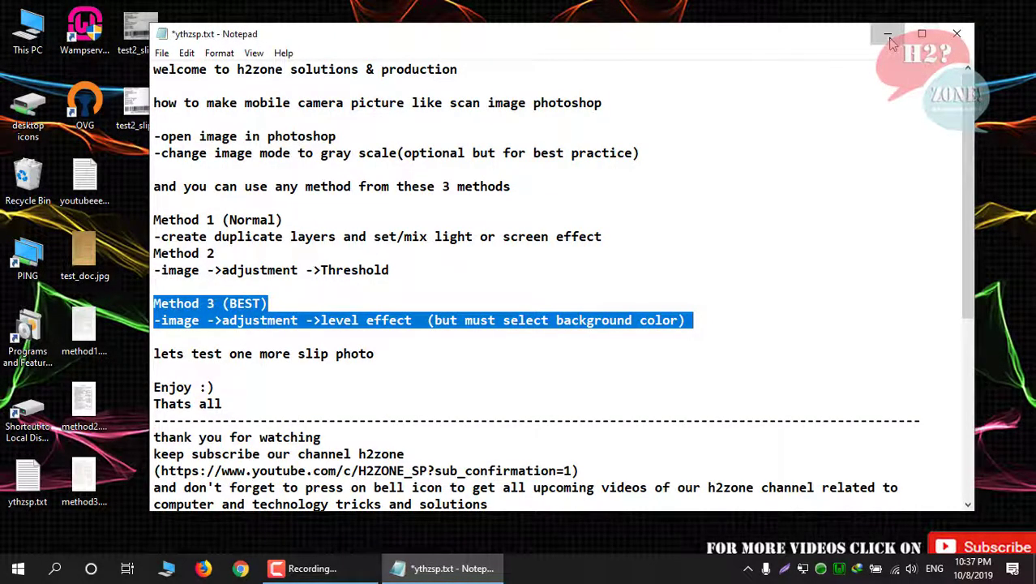
pyautogui.click(889, 41)
pyautogui.doubleClick(140, 31)
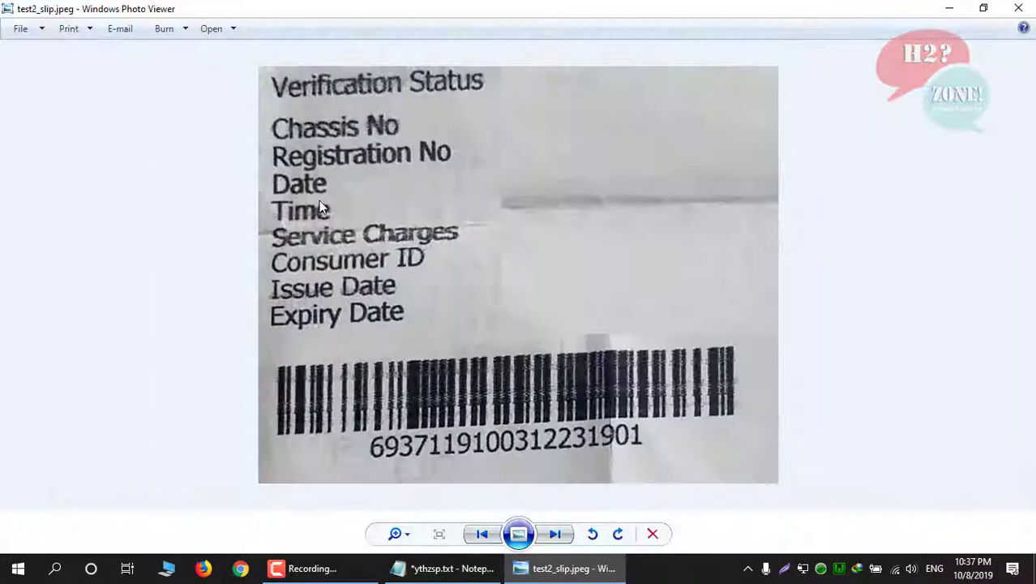
# - Flip between the original and cleaned slips, then close the viewer and restore the notes
pyautogui.press('Right')
pyautogui.press('Left')
pyautogui.press('Right')
pyautogui.press('Left')
pyautogui.press('Right')
pyautogui.press('Left')
pyautogui.press('Right')
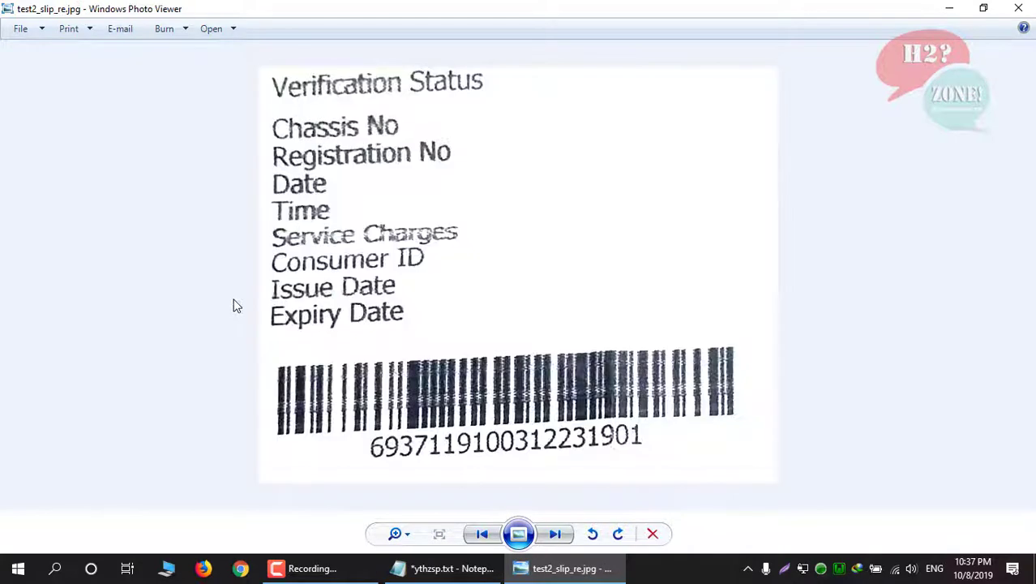
pyautogui.click(1018, 8)
pyautogui.click(446, 568)
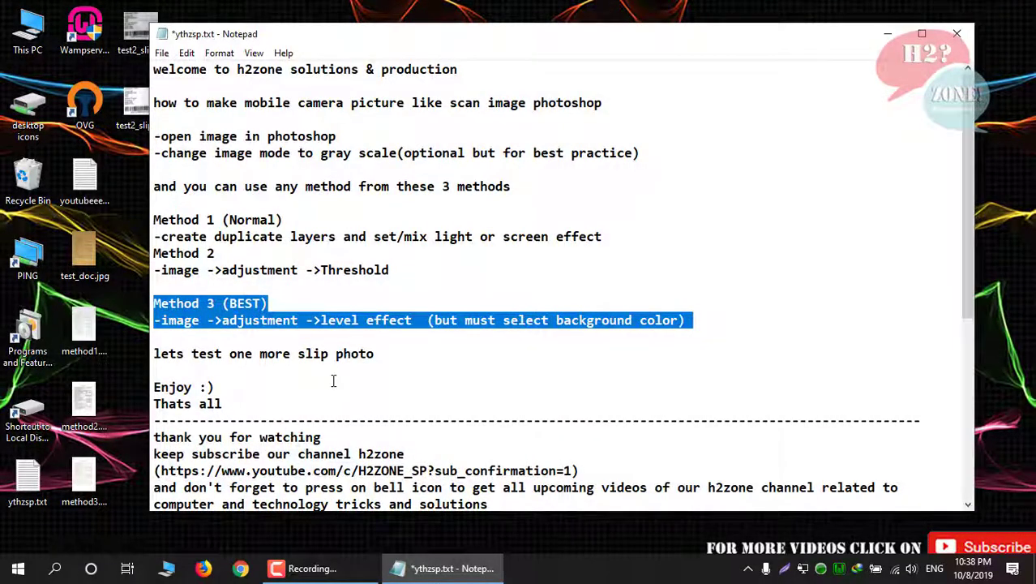
# - Below 'lets test one more slip photo', add a tip: use the clone or duster tool for leftover noise or unwanted pixels
pyautogui.click(208, 356)
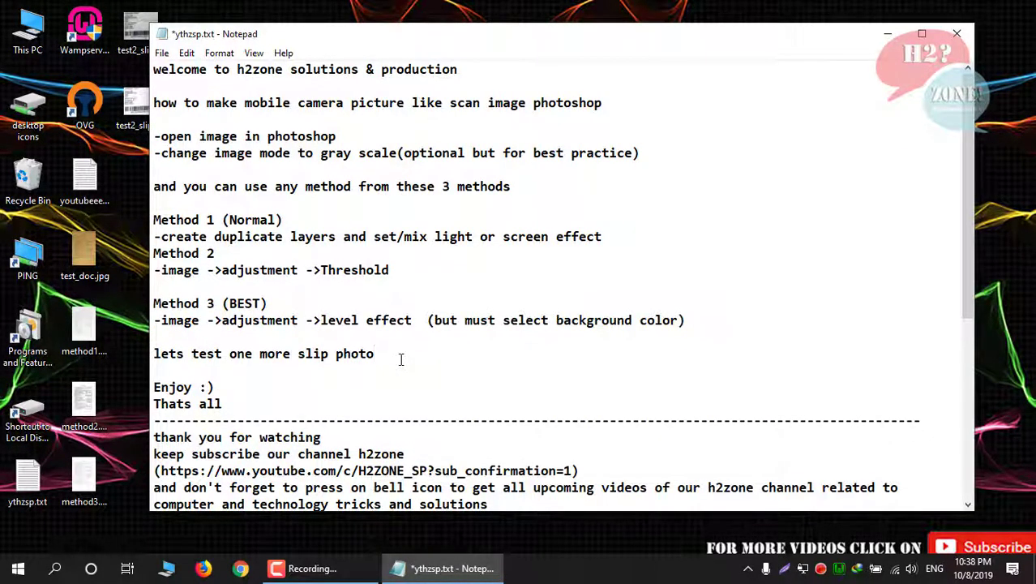
pyautogui.press('Return')
pyautogui.press('Return')
pyautogui.write('if ')
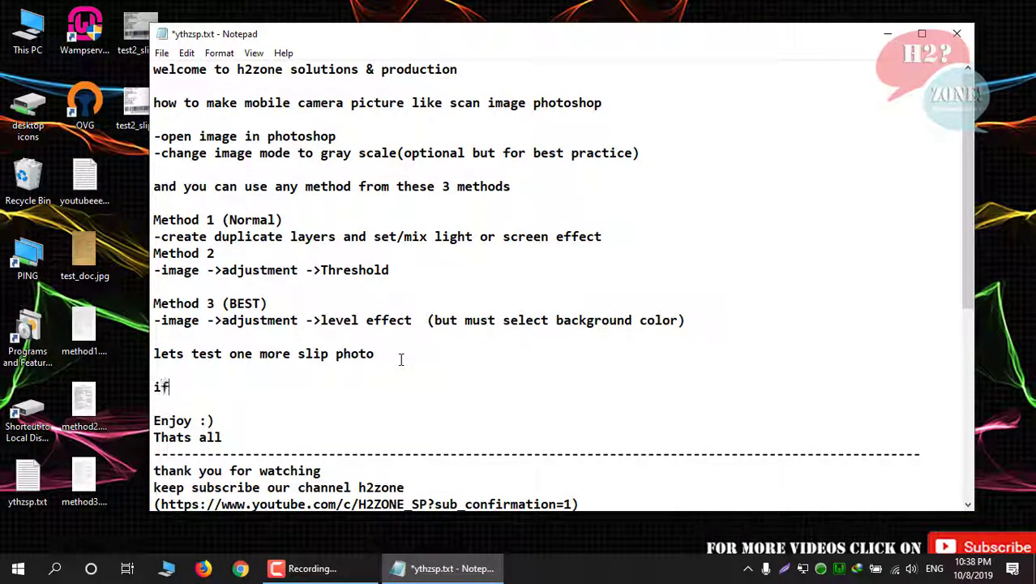
pyautogui.write('you think ')
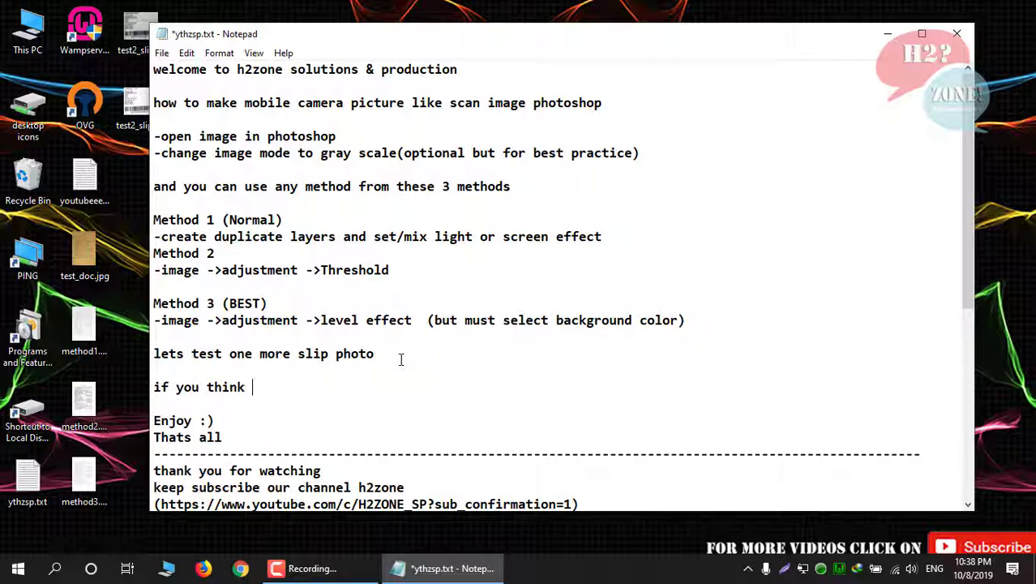
pyautogui.write('that any noise or unwanted ')
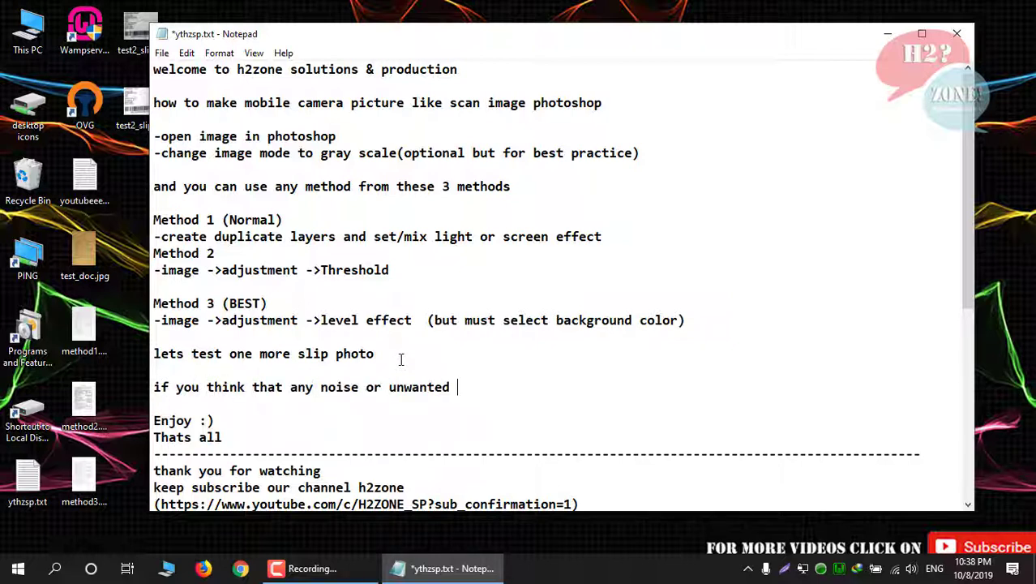
pyautogui.write('pixel remain')
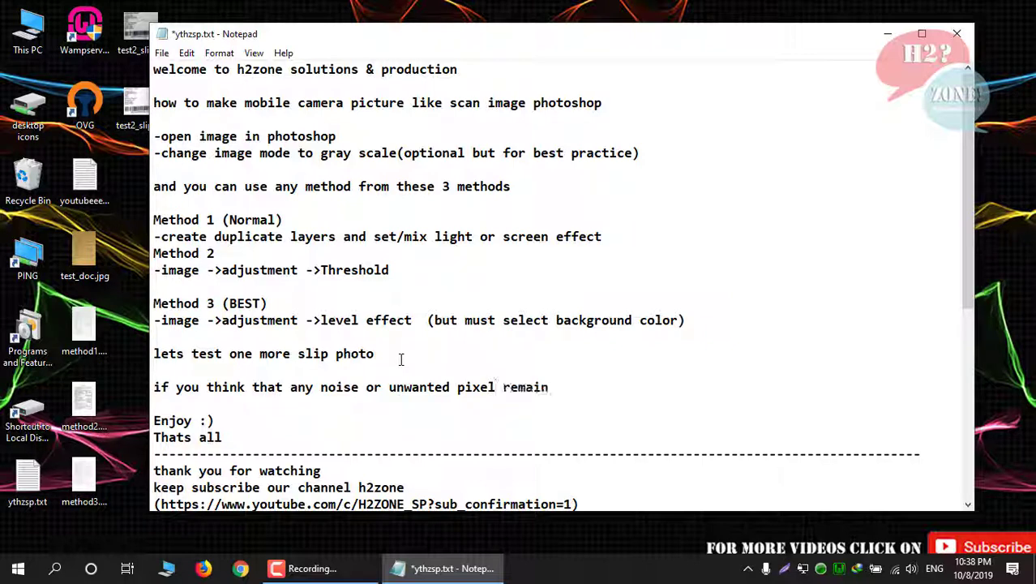
pyautogui.write('ing then you can use clon')
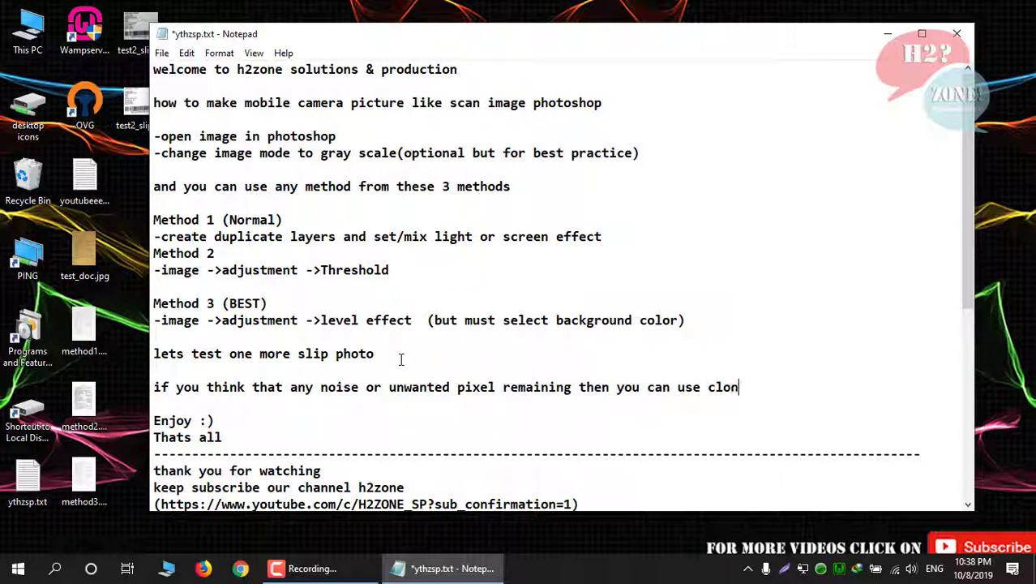
pyautogui.write('e or duster t')
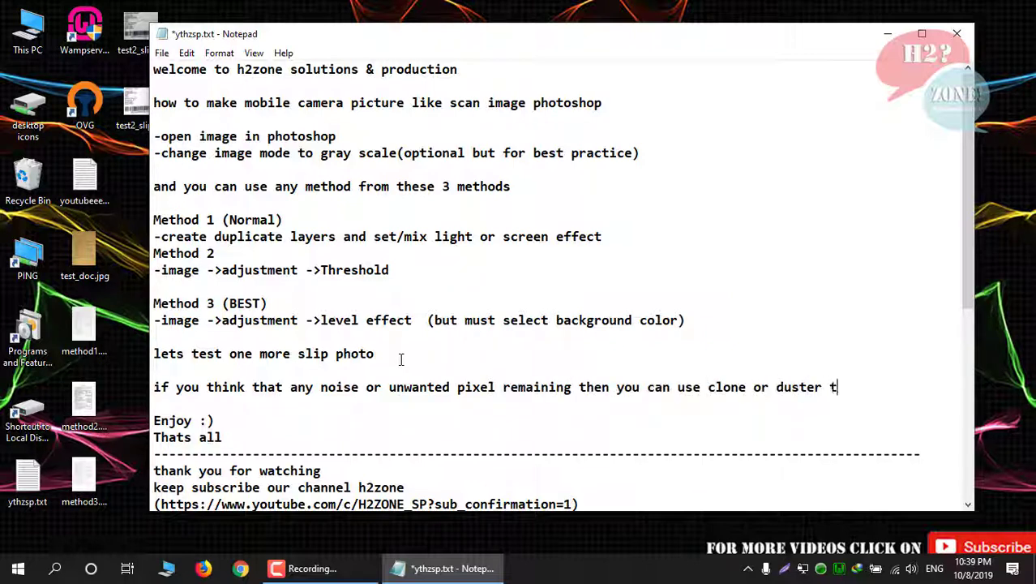
pyautogui.write('ool')
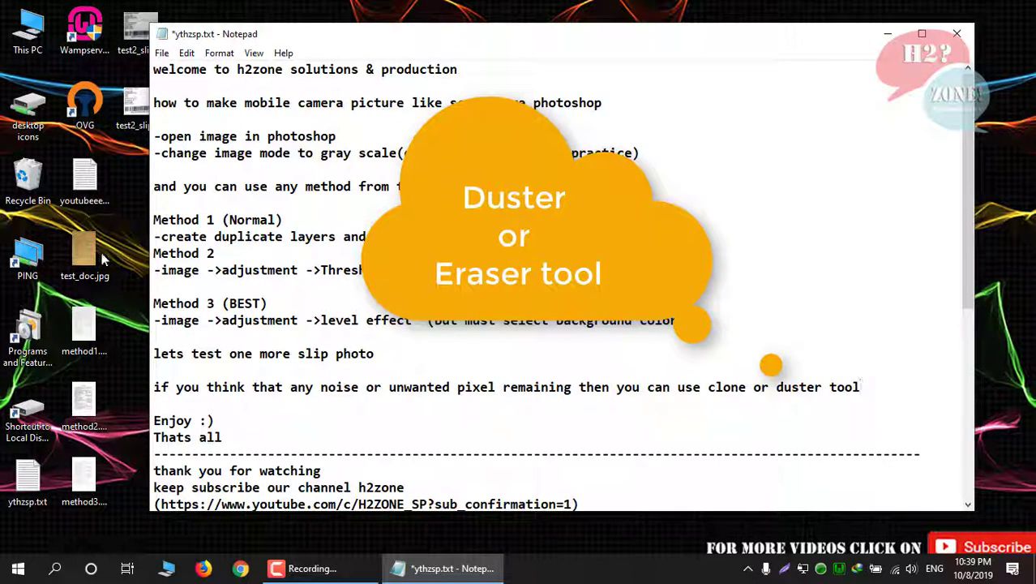
pyautogui.click(139, 116)
# - Open the desktop file test2_slip_re.jpg with Adobe Photoshop CC
pyautogui.rightClick(139, 116)
pyautogui.moveTo(316, 299)
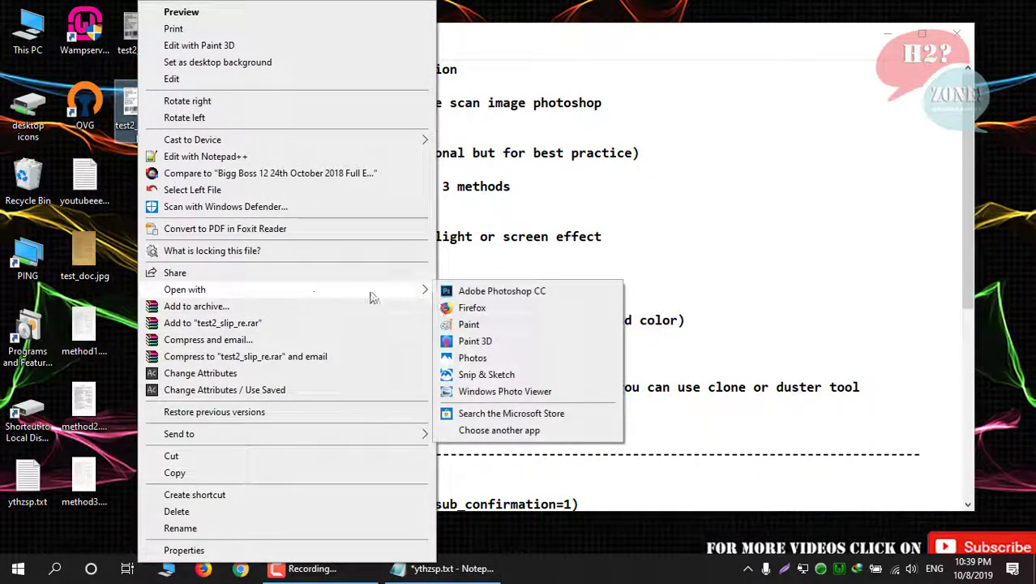
pyautogui.click(458, 292)
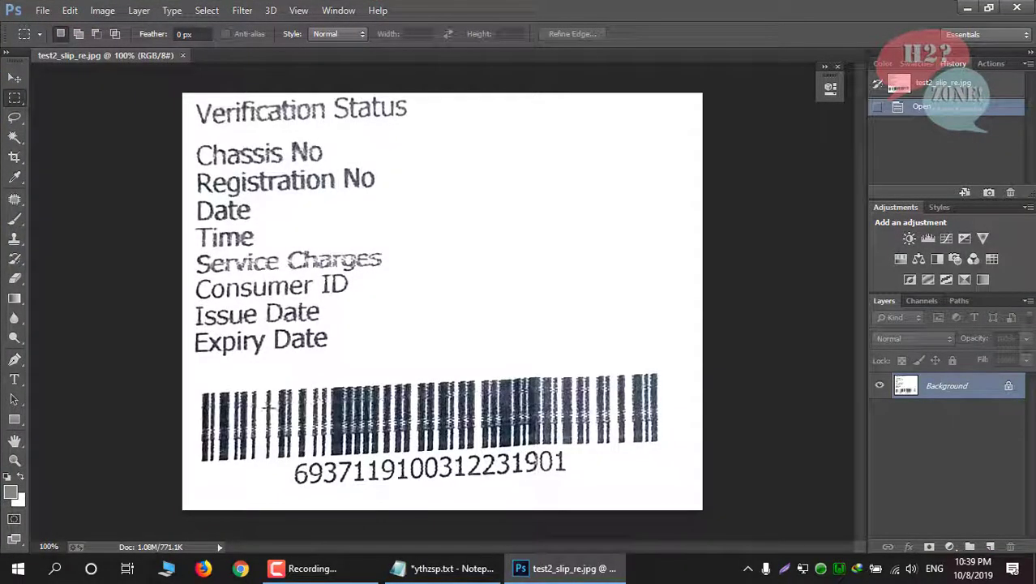
# - Zoom to 200%, scroll to show the barcode, and select the Clone Stamp Tool
pyautogui.hotkey('ctrl', '+')
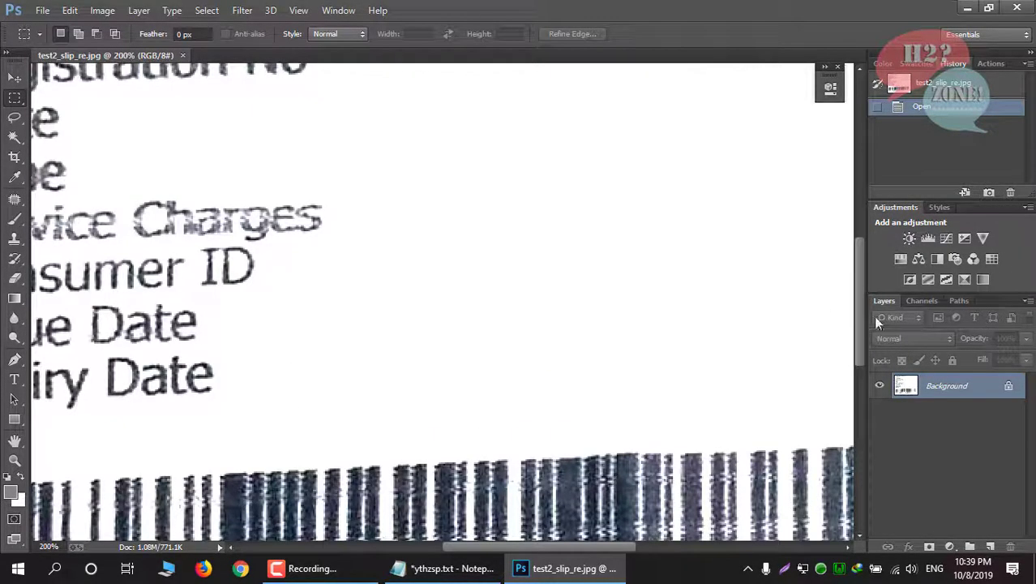
pyautogui.moveTo(858, 317); pyautogui.dragTo(853, 368)
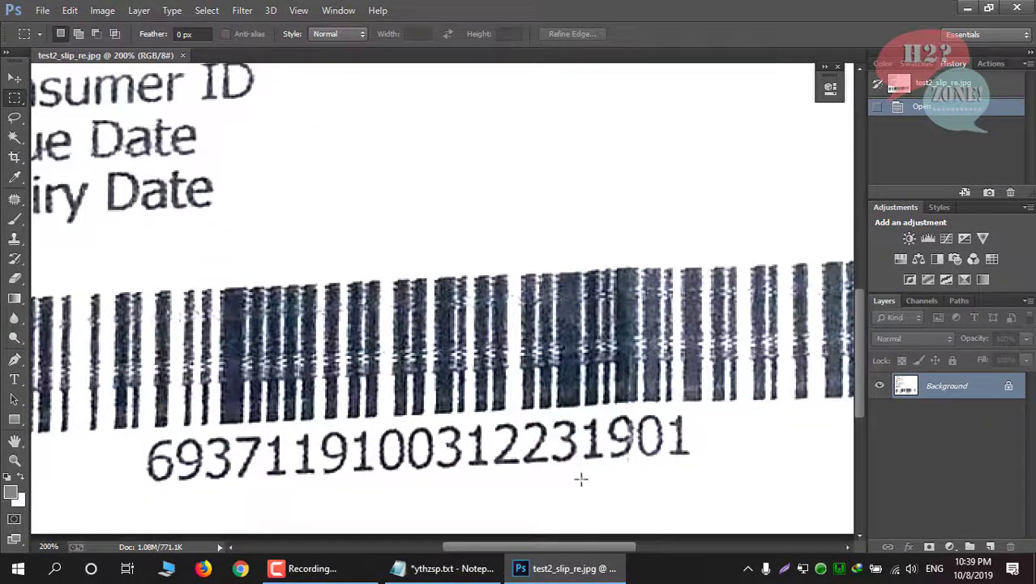
pyautogui.moveTo(503, 551); pyautogui.dragTo(445, 551)
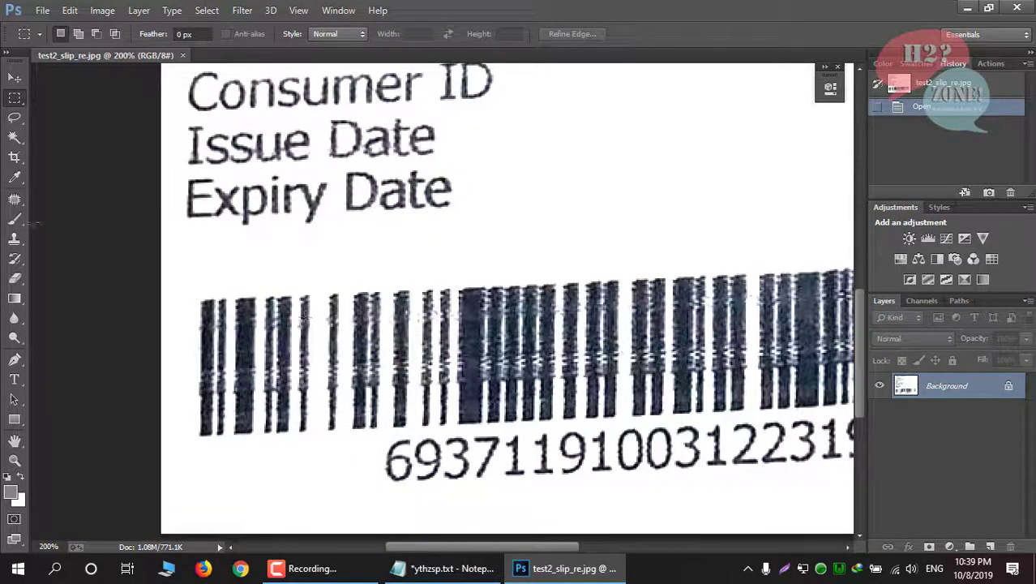
pyautogui.click(15, 240)
pyautogui.moveTo(14, 240); pyautogui.dragTo(60, 239)
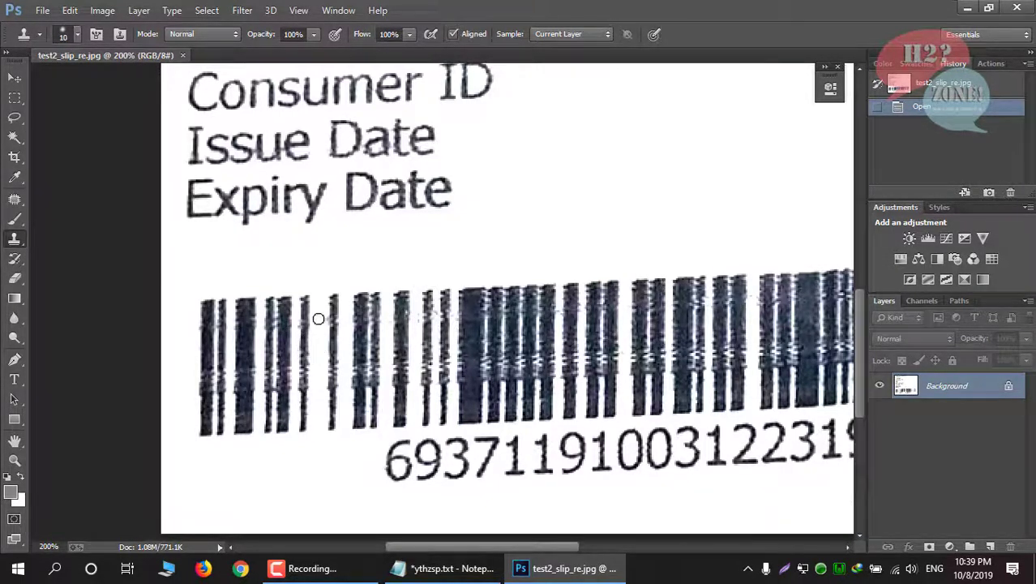
# - Sample a clean source spot and clone over the specks on the barcode bars
pyautogui.keyDown('alt'); pyautogui.click(321, 305); pyautogui.keyUp('alt')
pyautogui.click(323, 318)
pyautogui.click(323, 319)
pyautogui.click(323, 320)
pyautogui.click(322, 319)
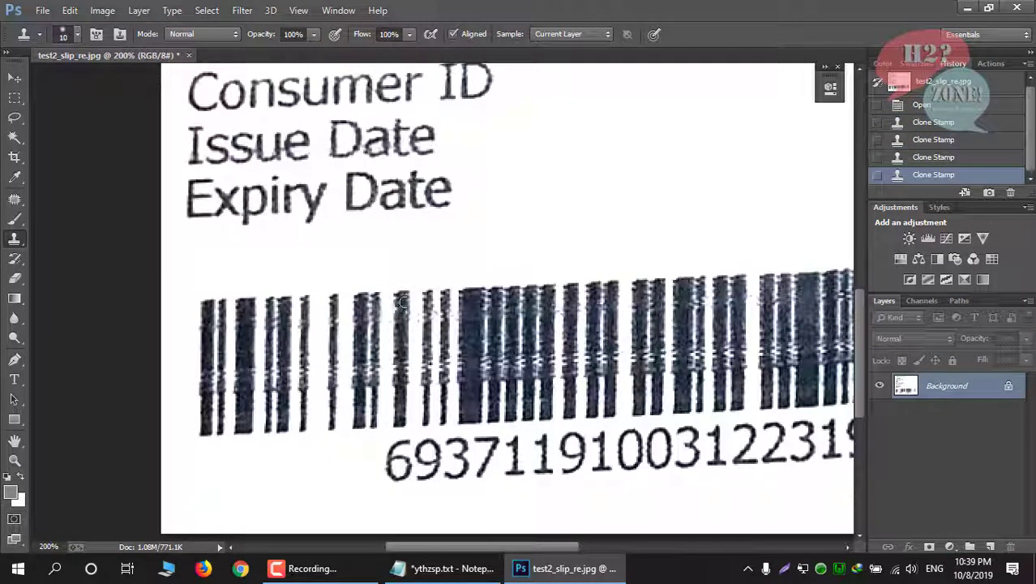
# - Sample a new source, clone over noise between the barcode bars, then set the Eraser brush to size 9
pyautogui.keyDown('alt'); pyautogui.click(415, 291); pyautogui.keyUp('alt')
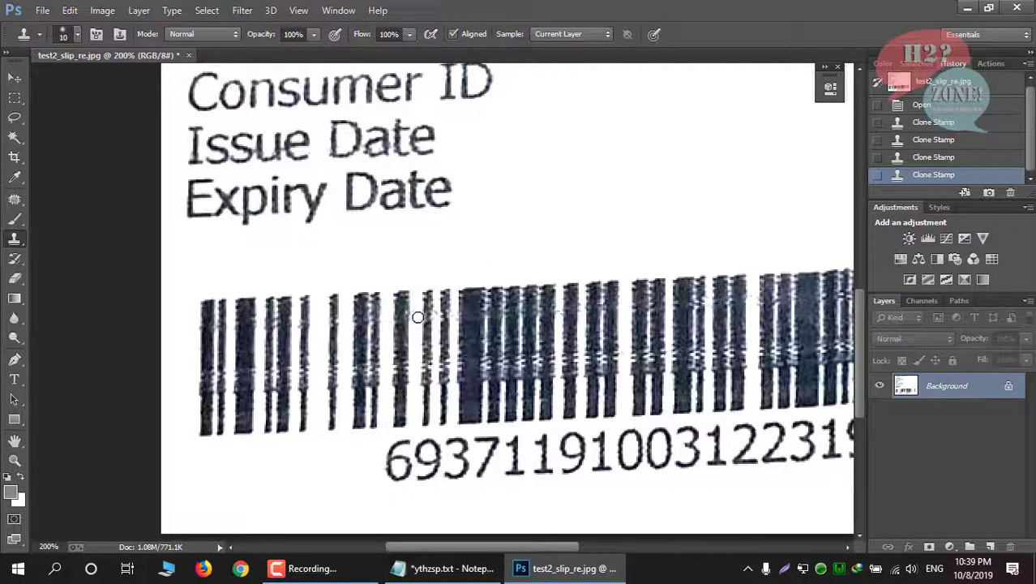
pyautogui.click(417, 316)
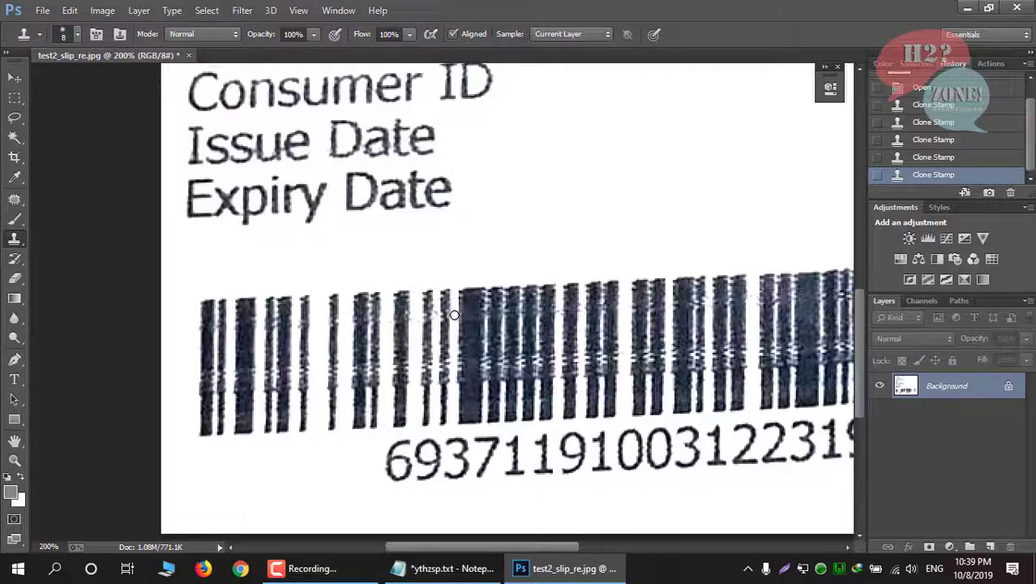
pyautogui.click(454, 315)
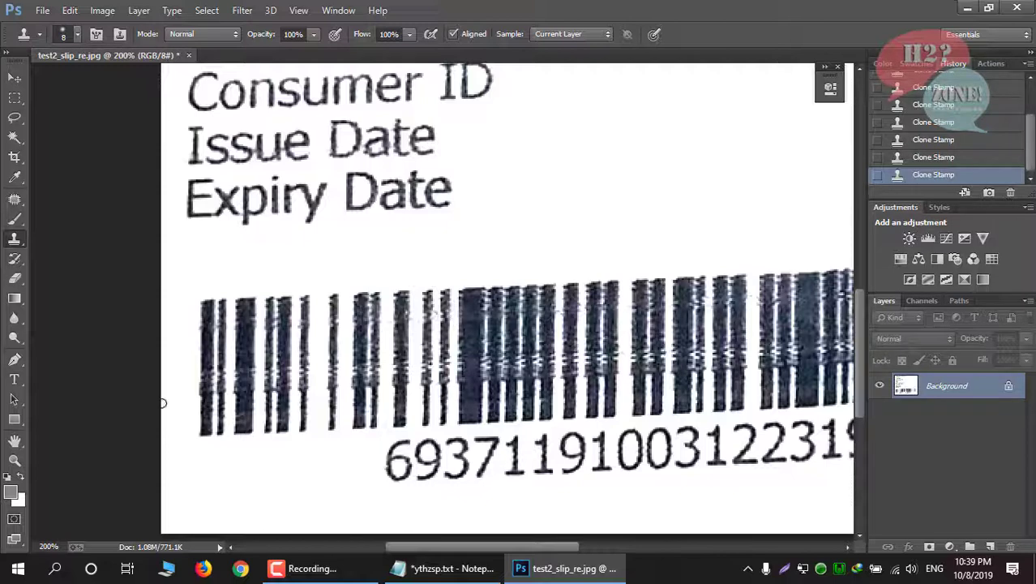
pyautogui.click(14, 278)
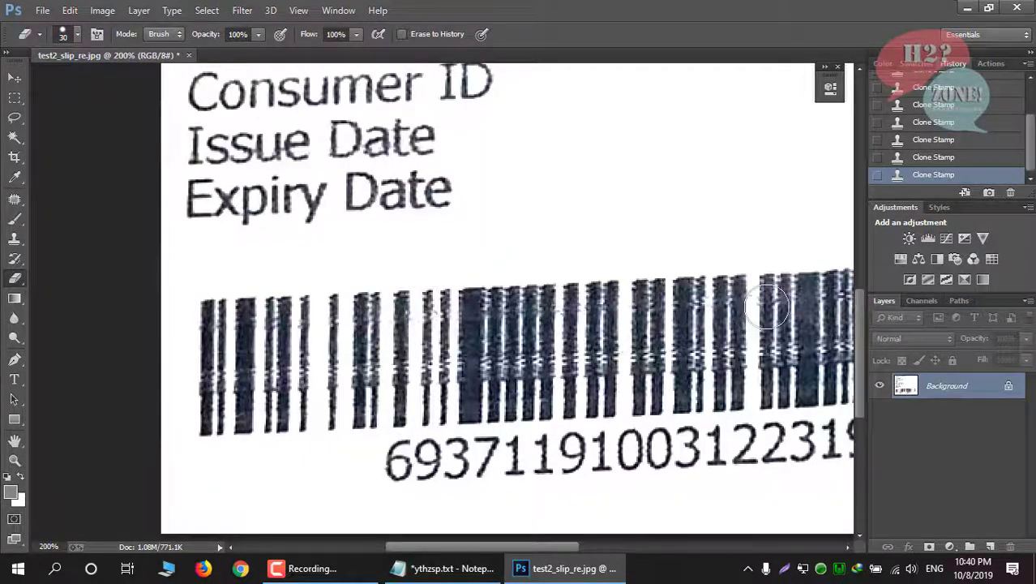
pyautogui.press('[')
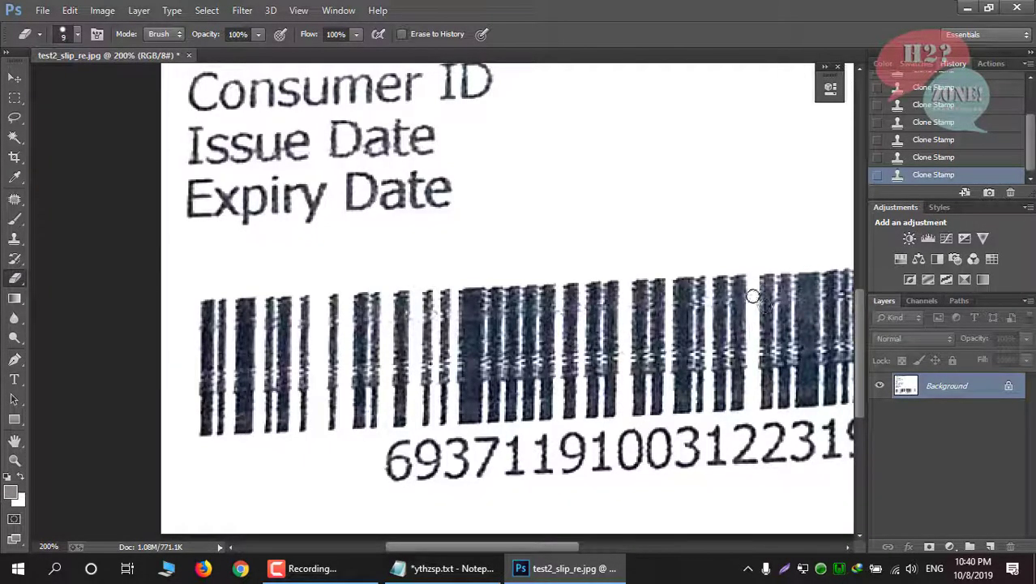